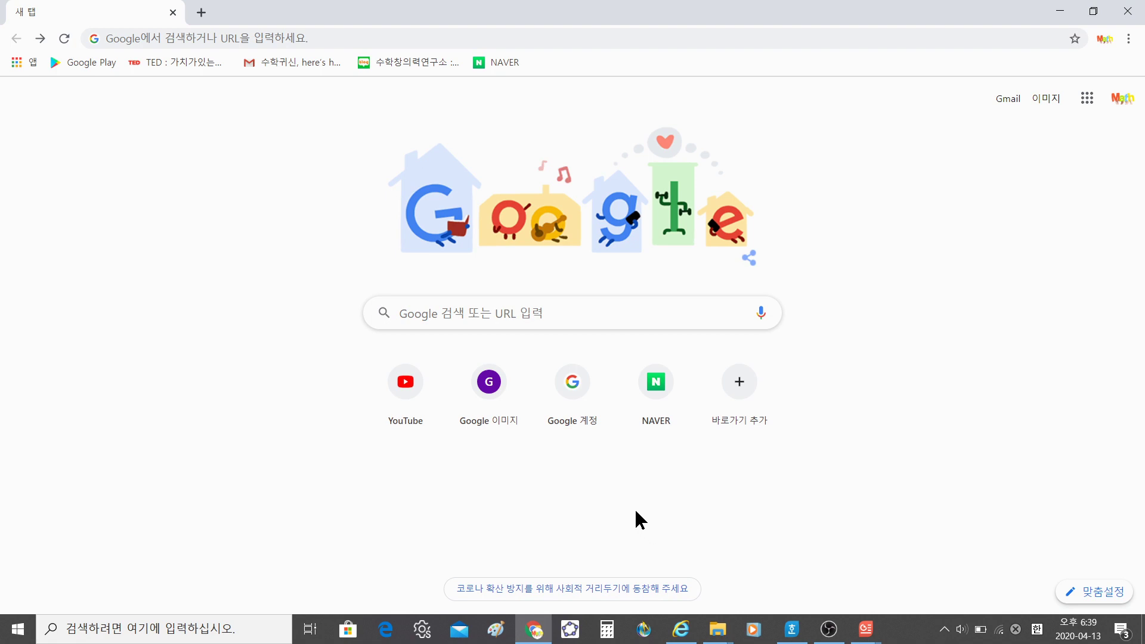
Open Google Drive and create a blank Google Forms survey (Google 설문지, 빈 양식).
click(1087, 98)
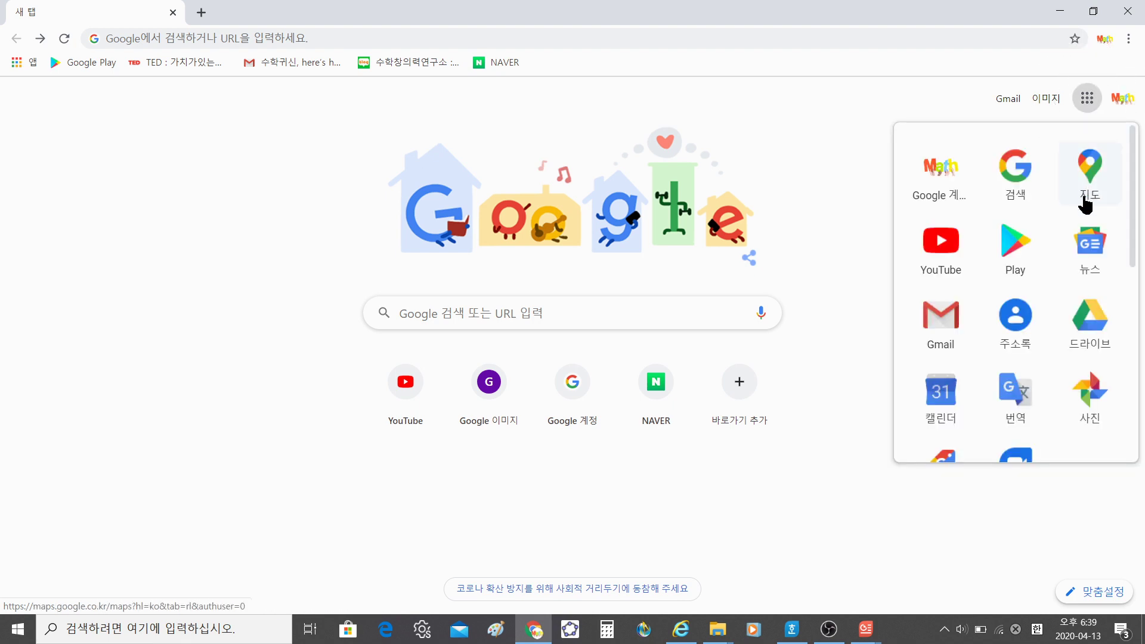
click(1086, 340)
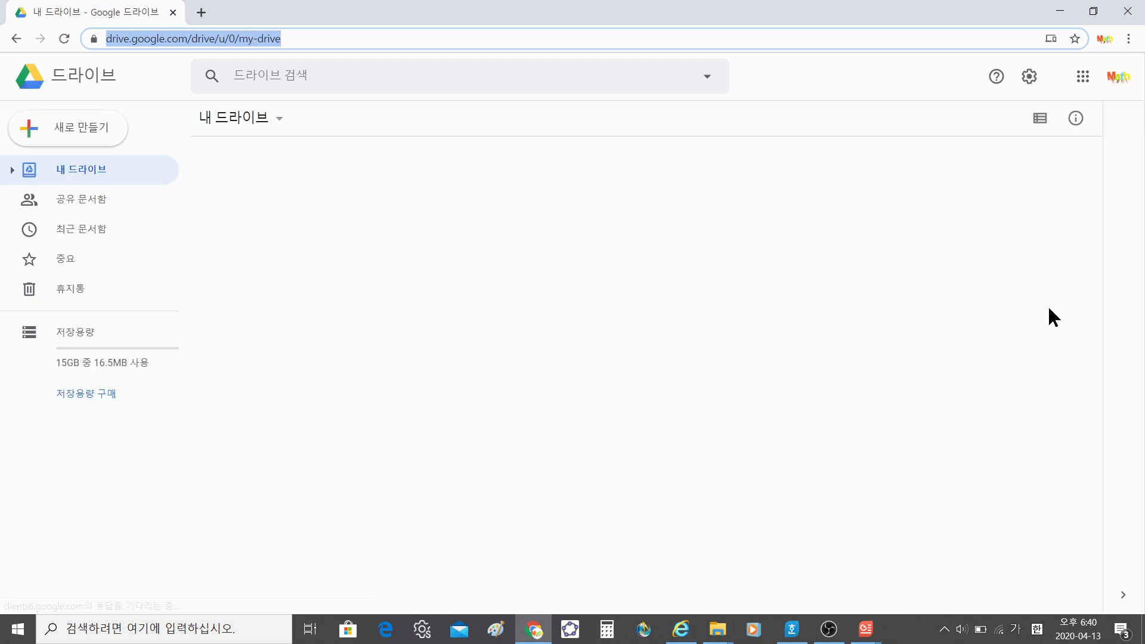
click(69, 137)
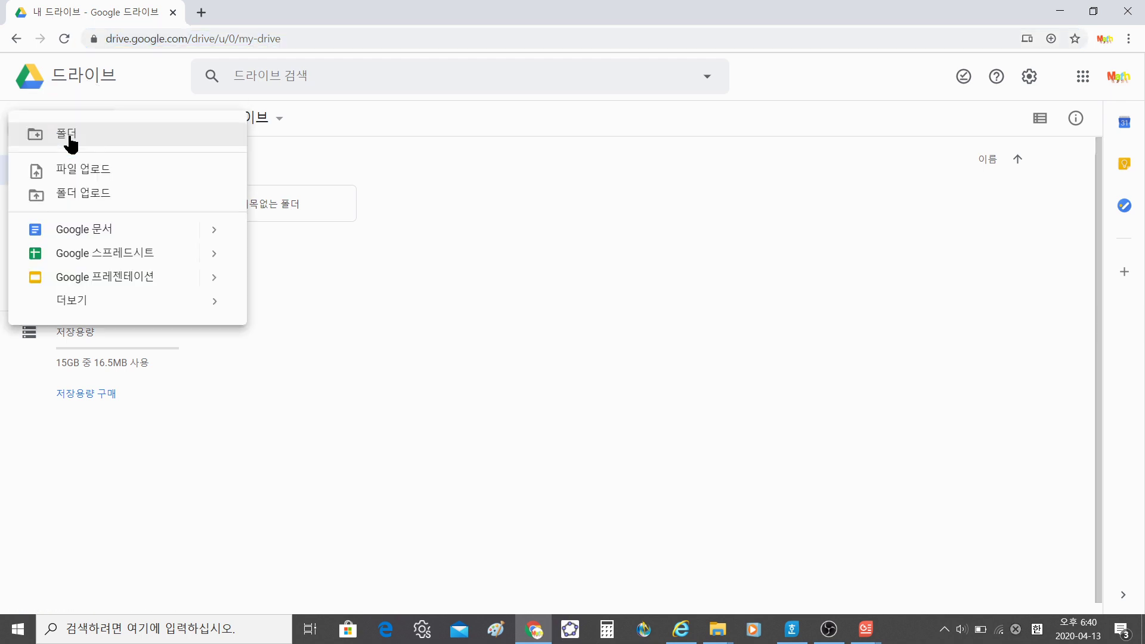
click(72, 301)
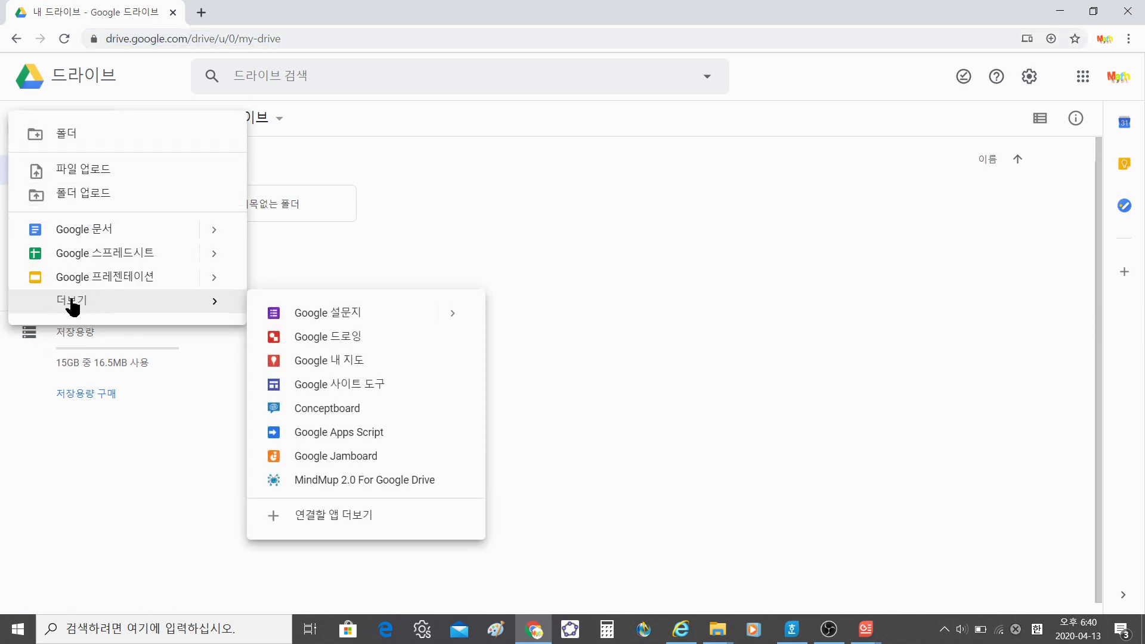
click(73, 303)
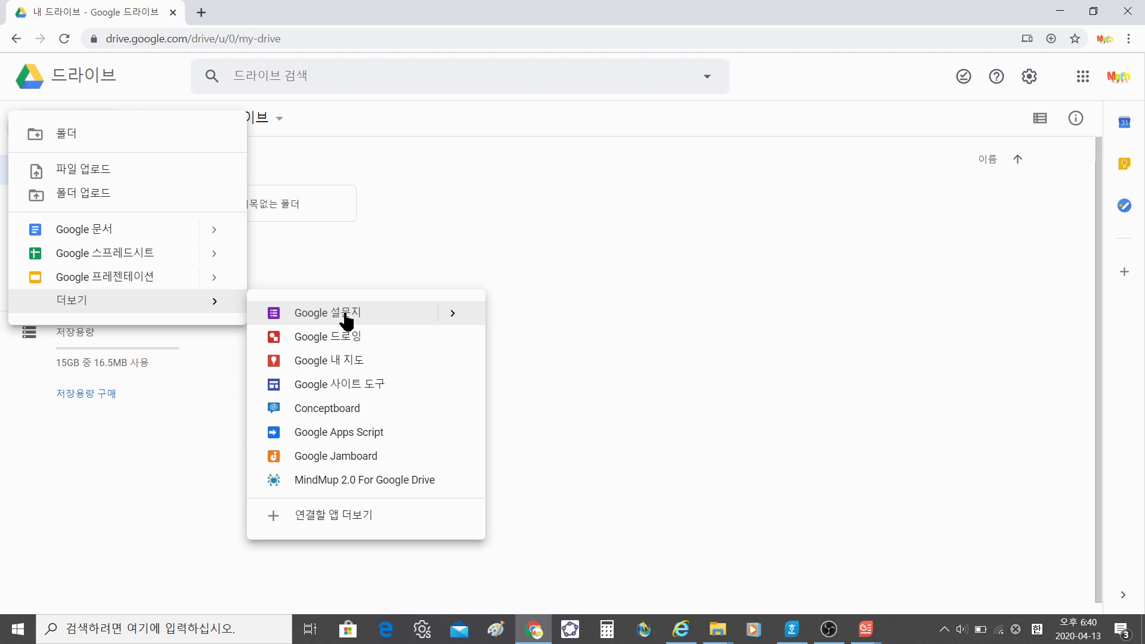
mouse_move(453, 322)
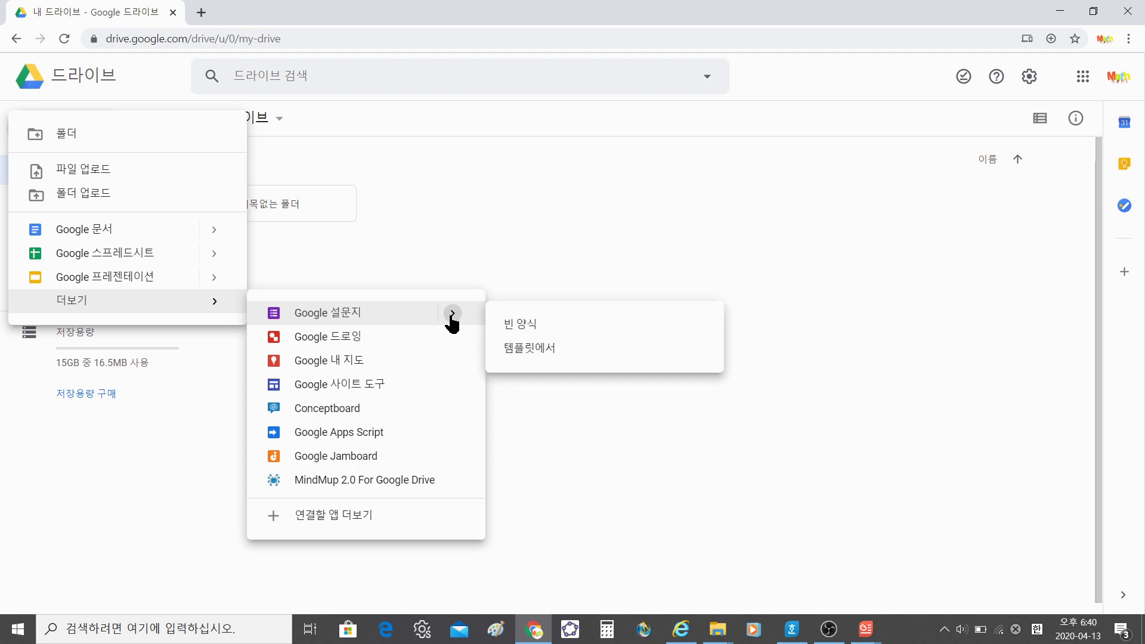
click(518, 326)
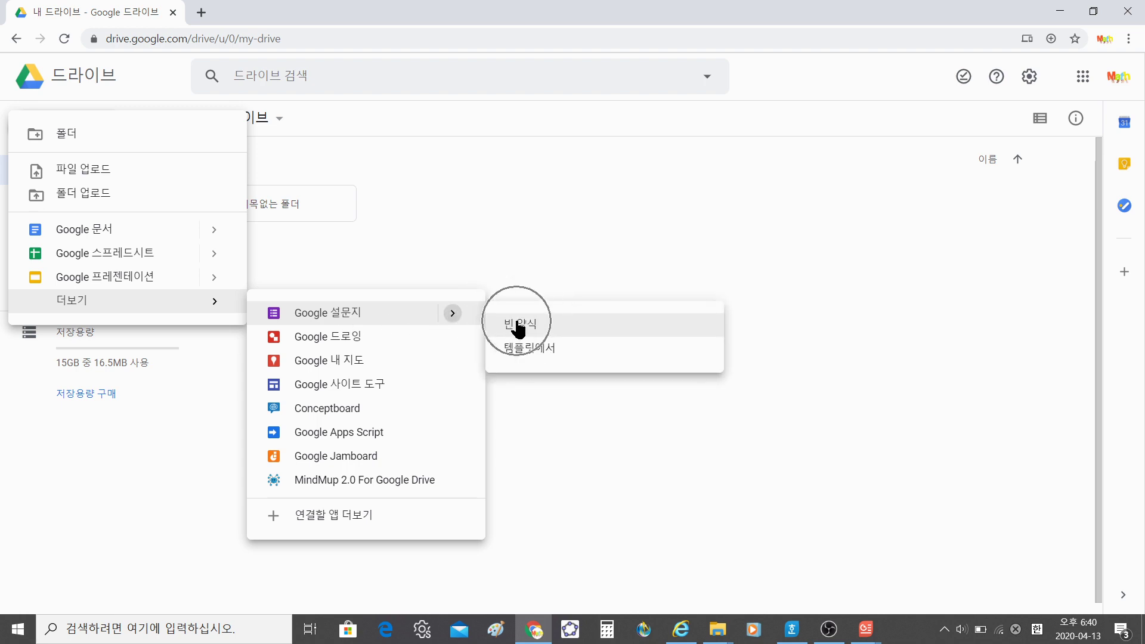
click(518, 325)
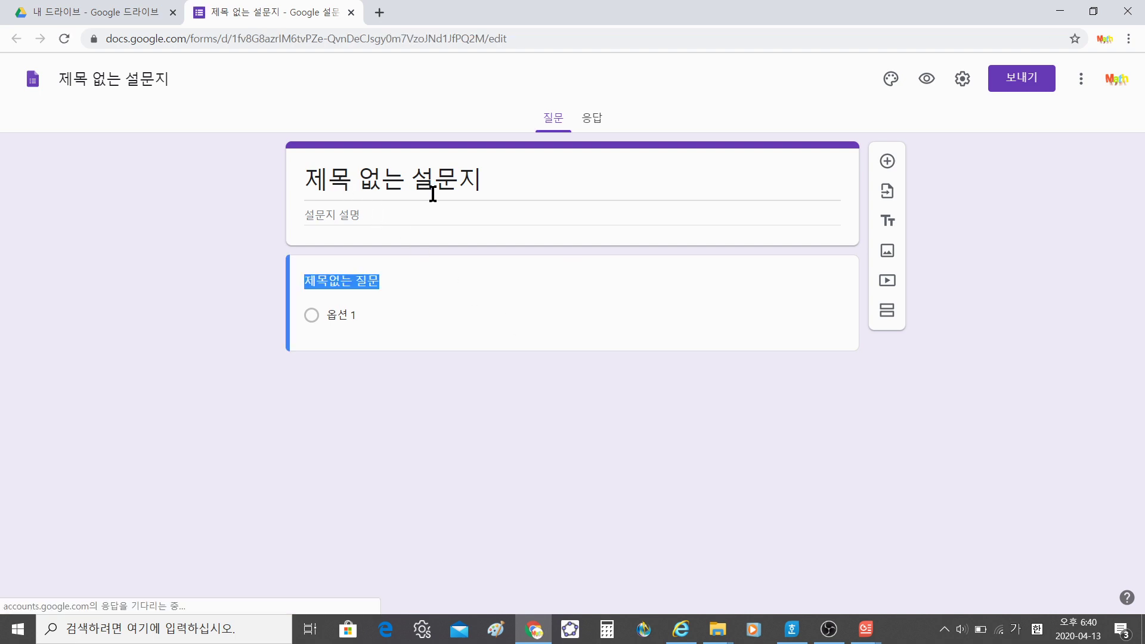
Set the form's title to "2학년 수학 과제".
click(485, 180)
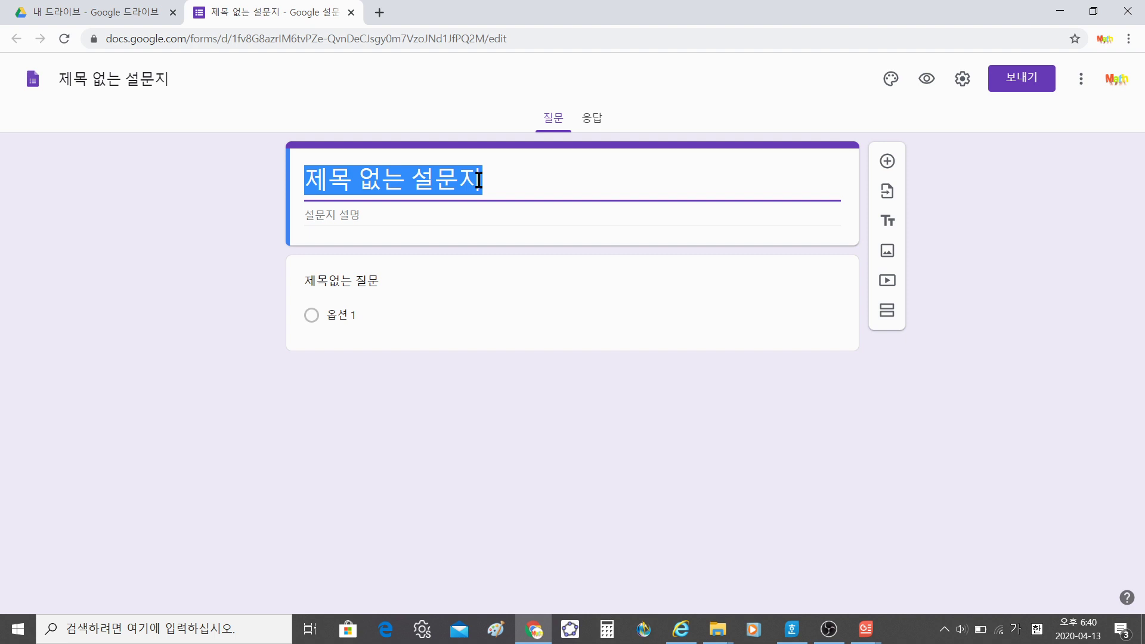
text(2학)
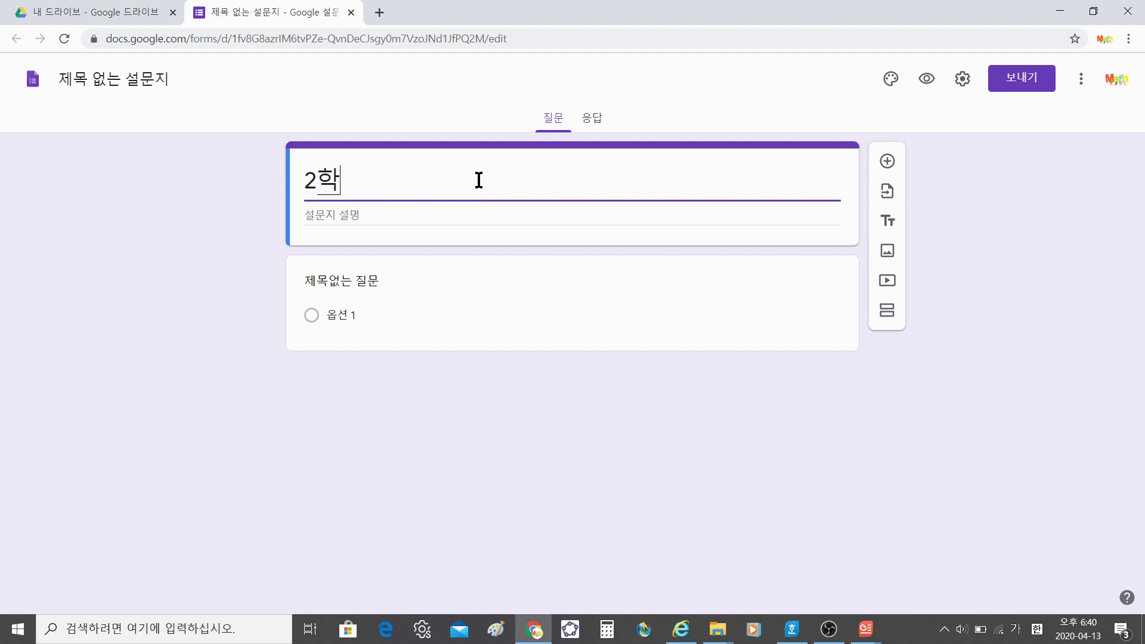
text(년 수학 과제)
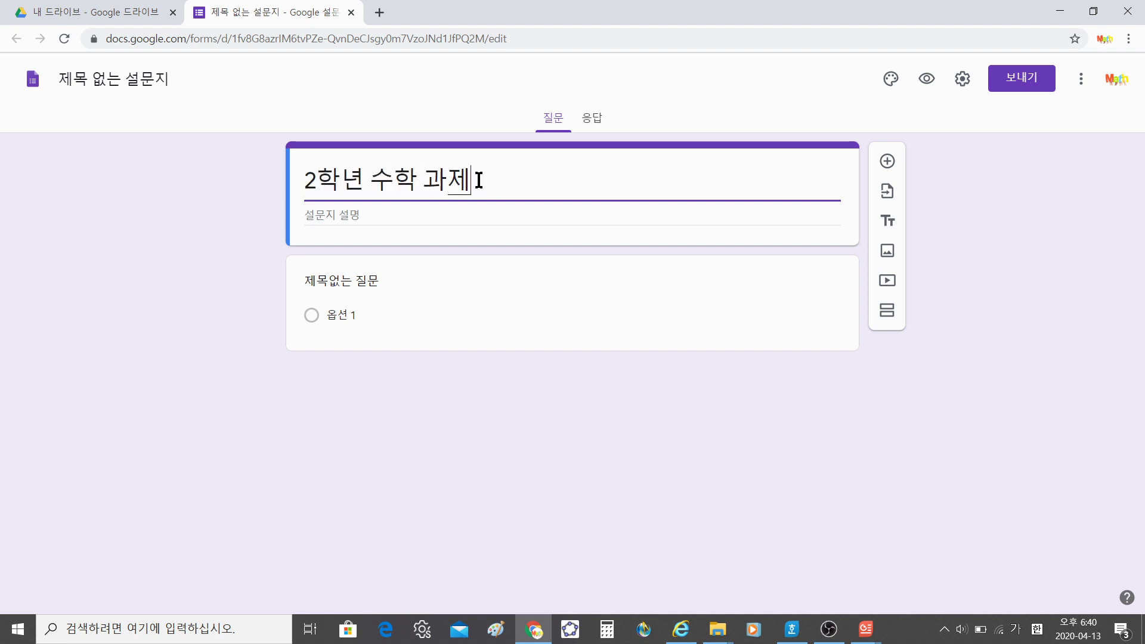
Enter the form description "** 자세한 풀이과정은 수학노트에 적고, 문항에는 정답만 체크해 주세요!".
click(430, 218)
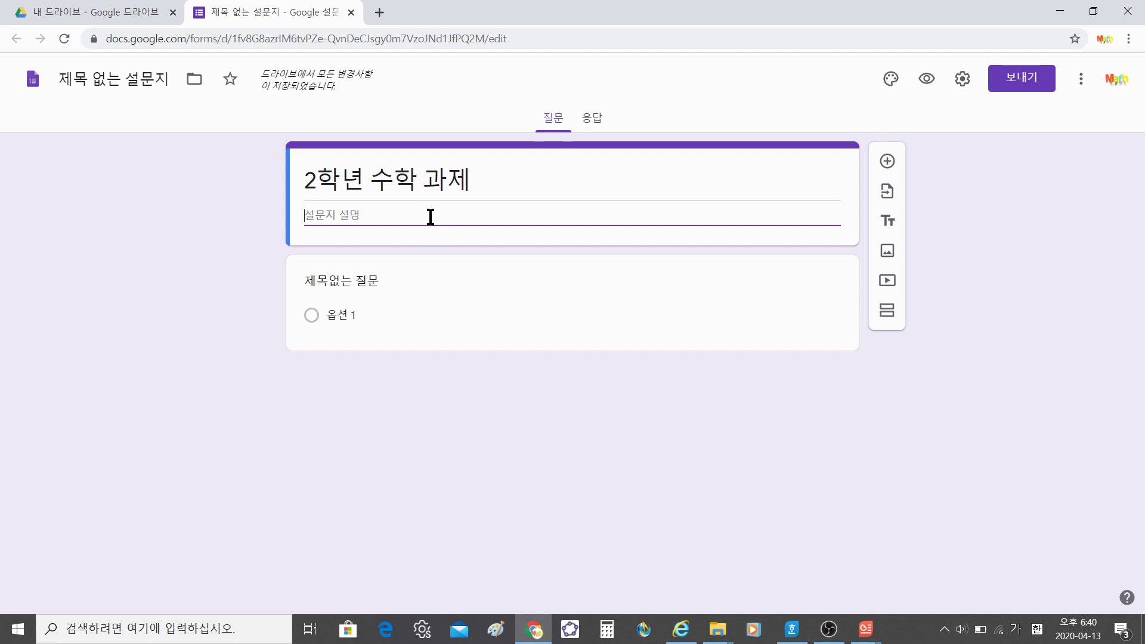
text(** 자세하 ㄴ피)
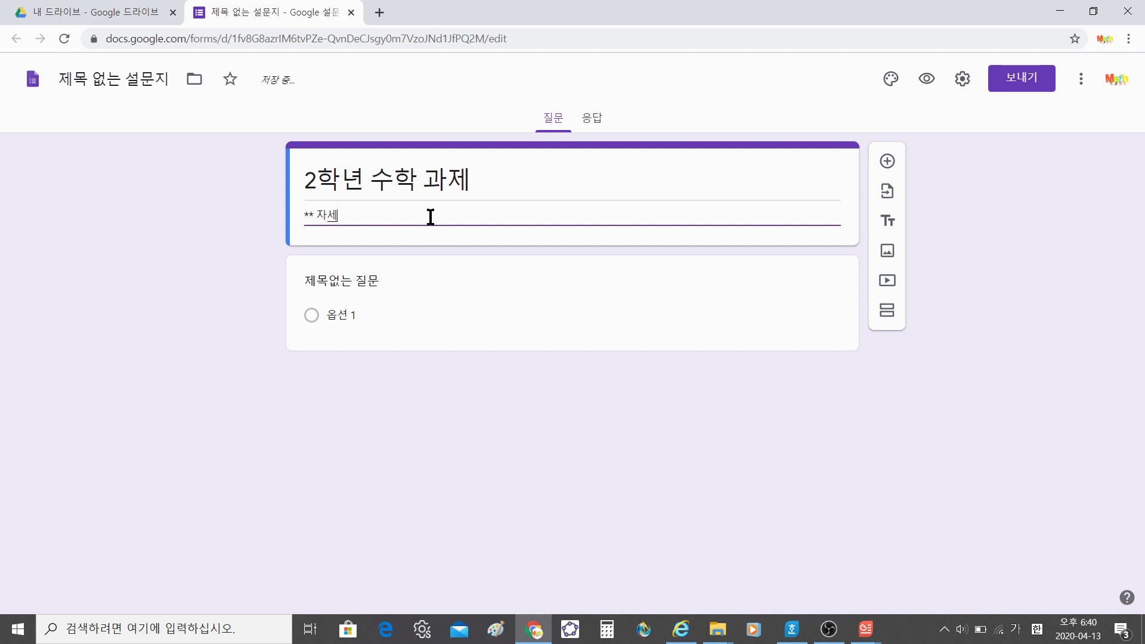
key(BackSpace)
key(BackSpace)
key(BackSpace)
key(BackSpace)
text(해)
text(ㄴ 풀이)
text(과정은 수학)
text(노트에 적)
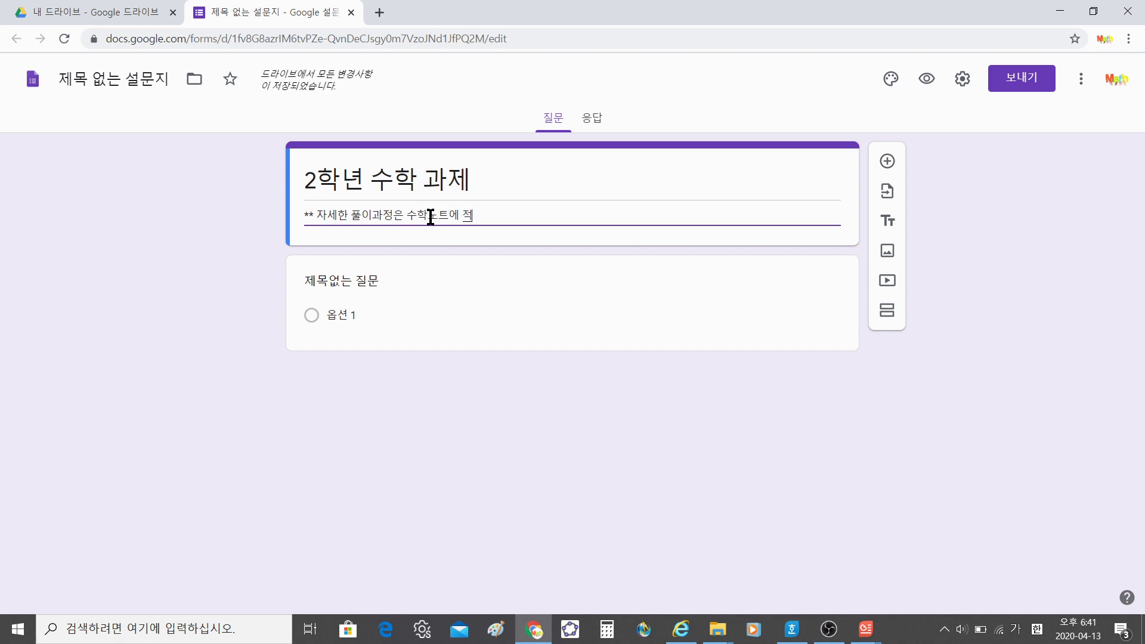
text(고,)
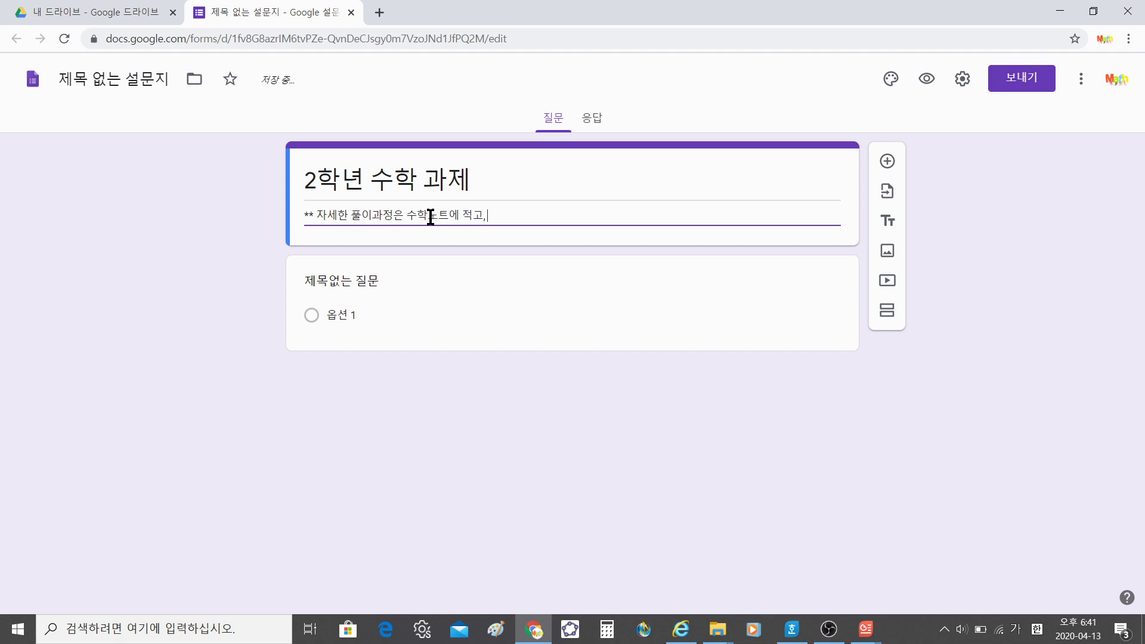
text( 뭄항에는 점)
text(답만 체크해 주세요)
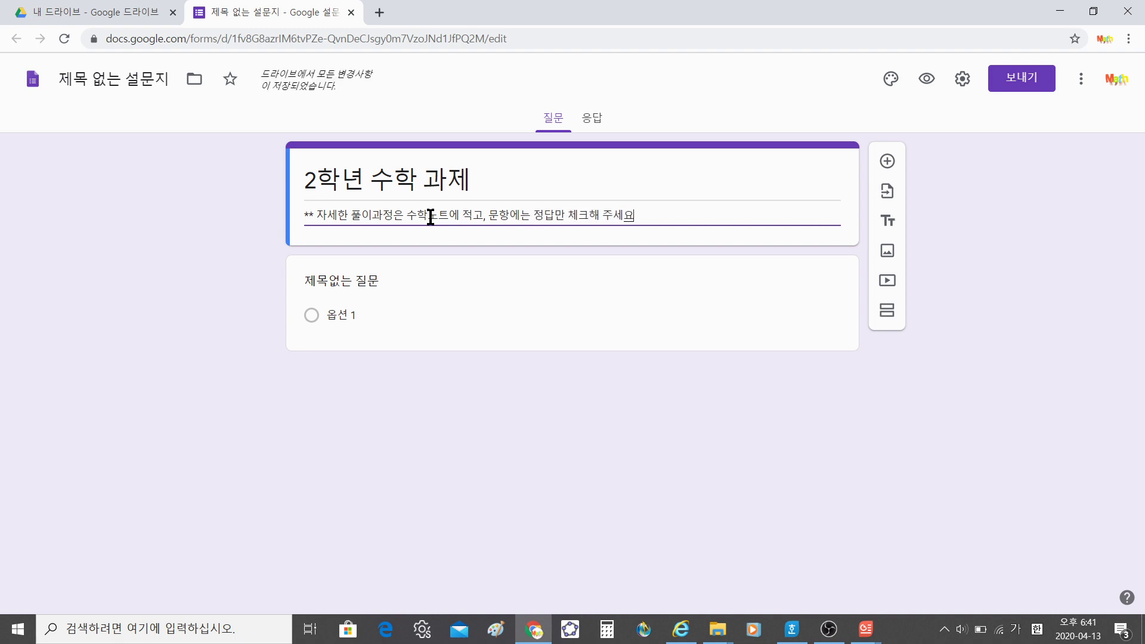
text(!)
Set up the first question as a required short-answer (단답형) question titled "** 학번".
click(380, 288)
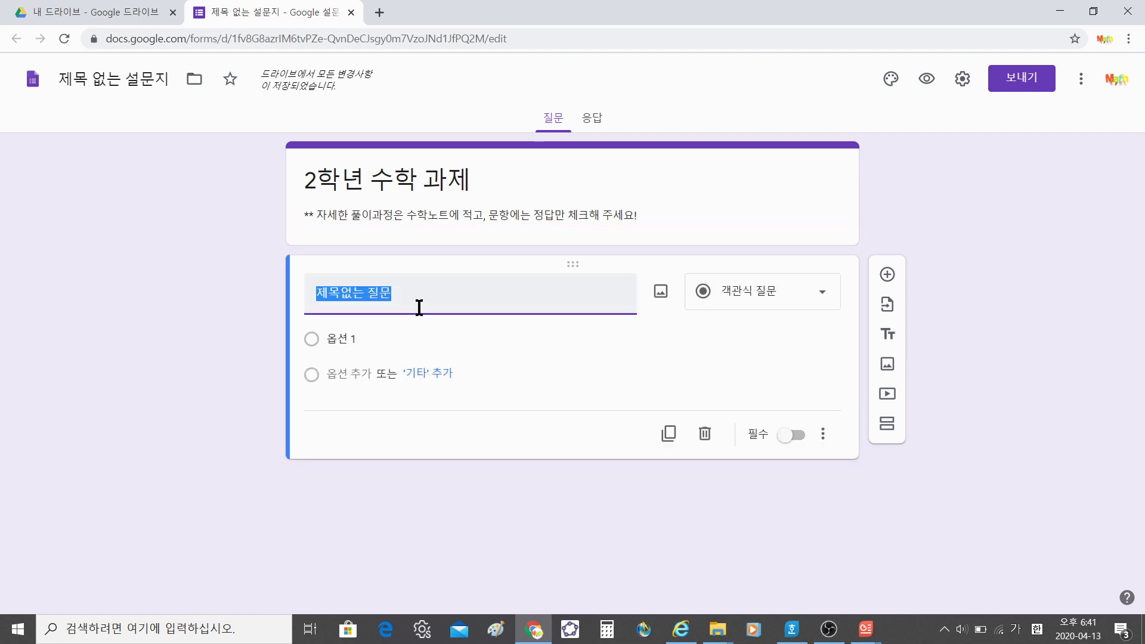
text(**)
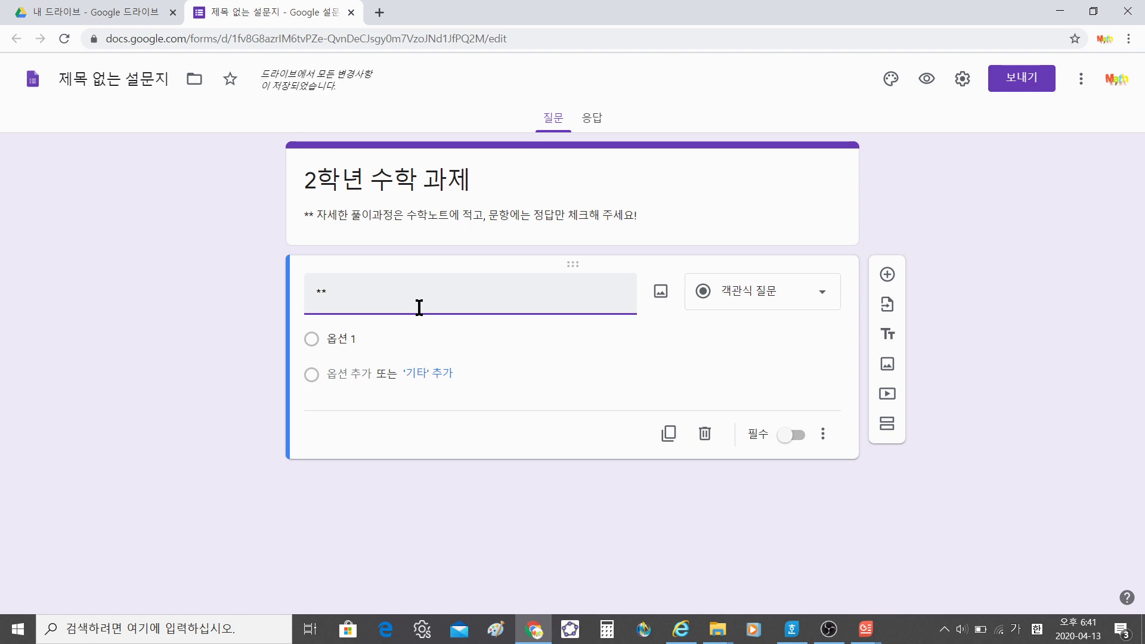
text( 학번)
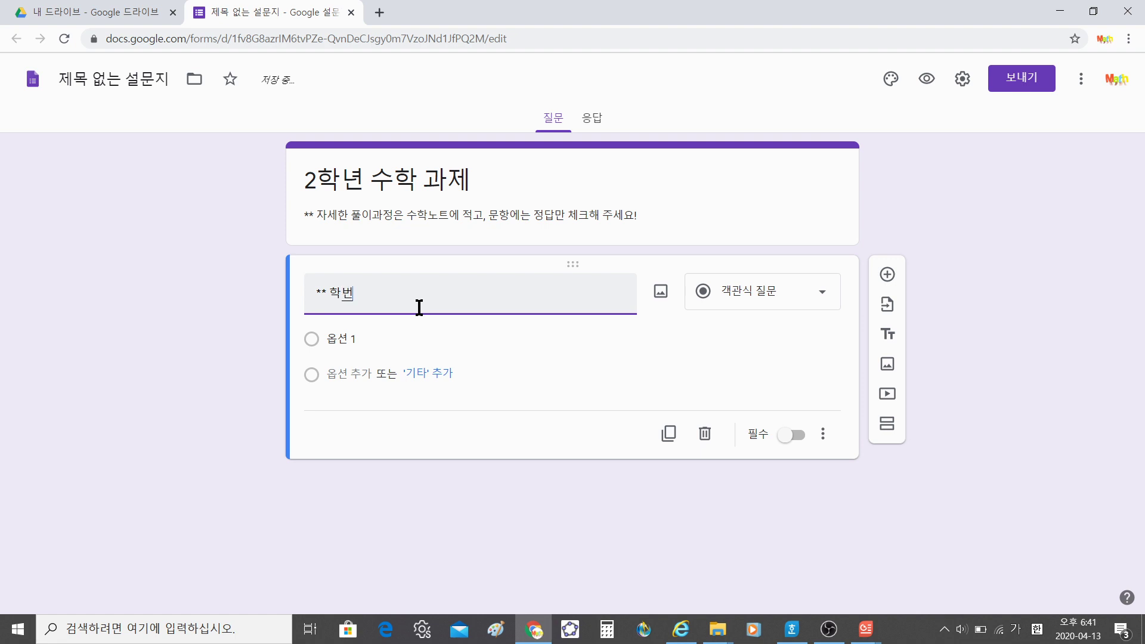
click(823, 302)
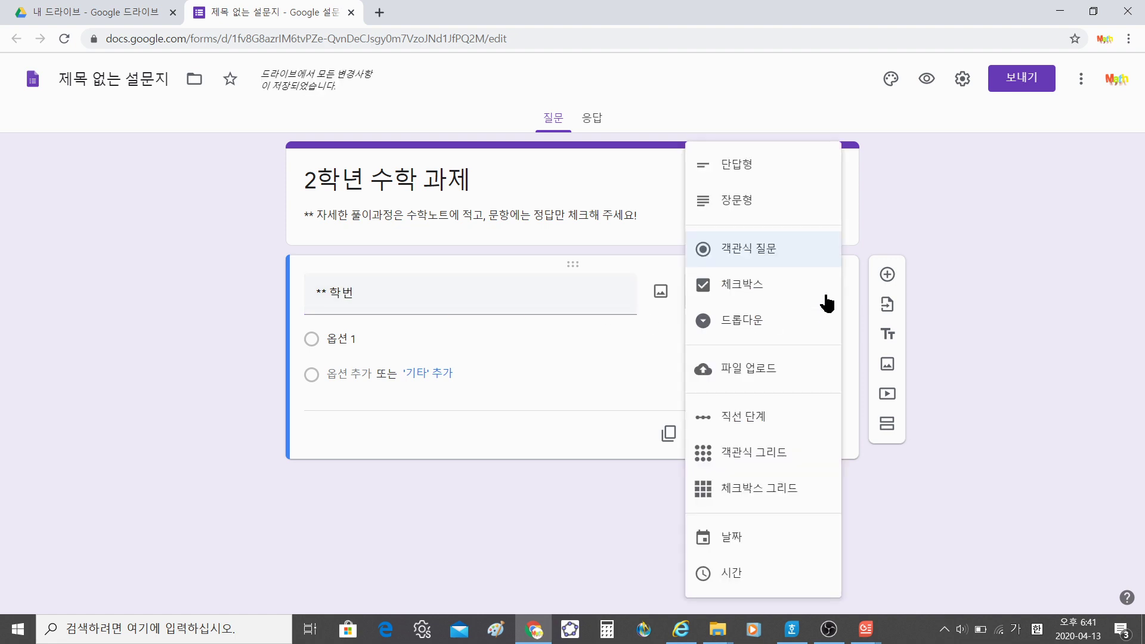
click(656, 335)
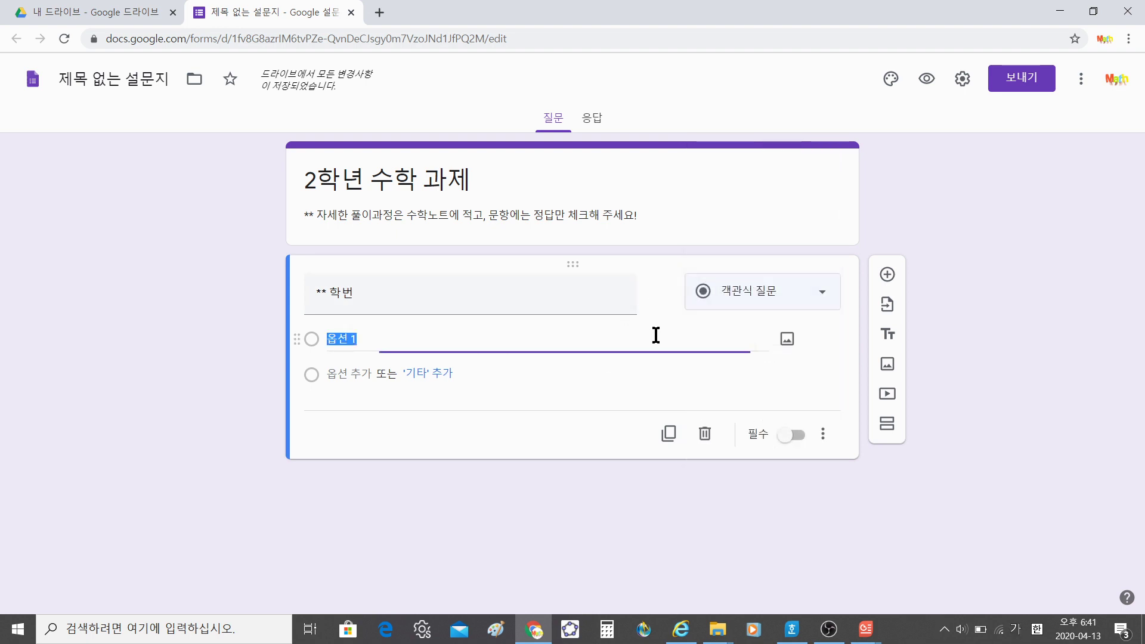
click(821, 302)
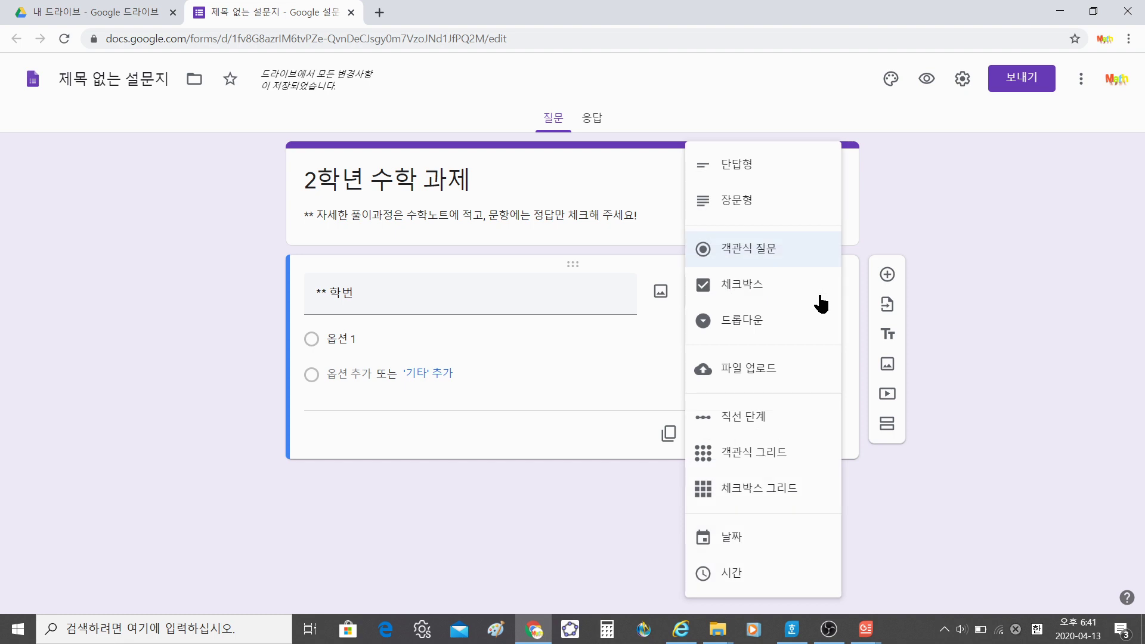
click(785, 174)
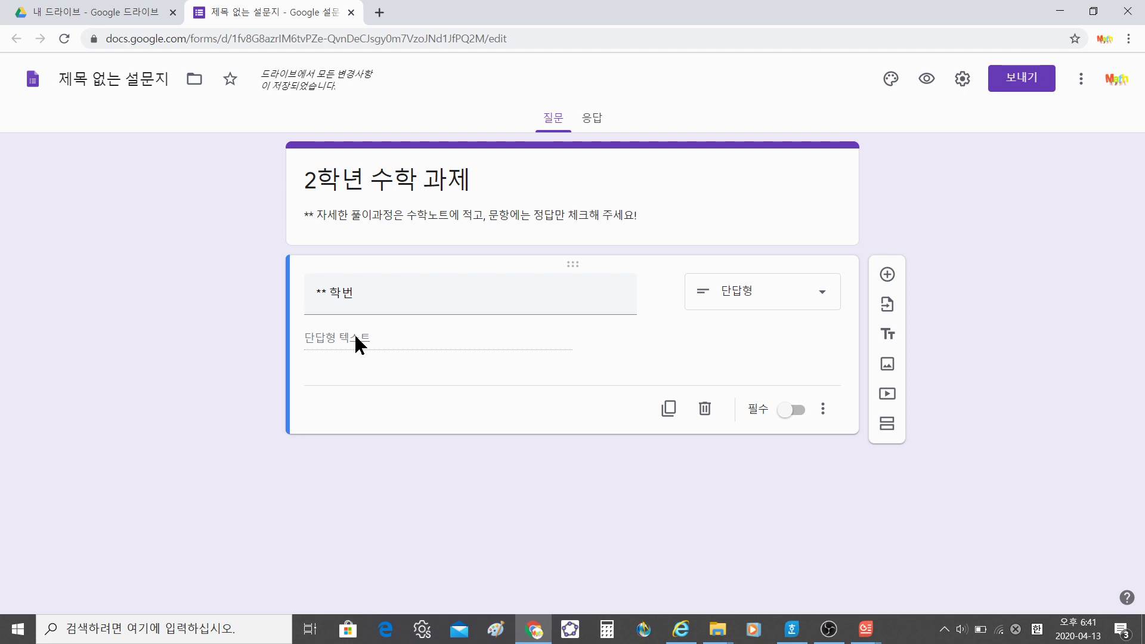
click(798, 412)
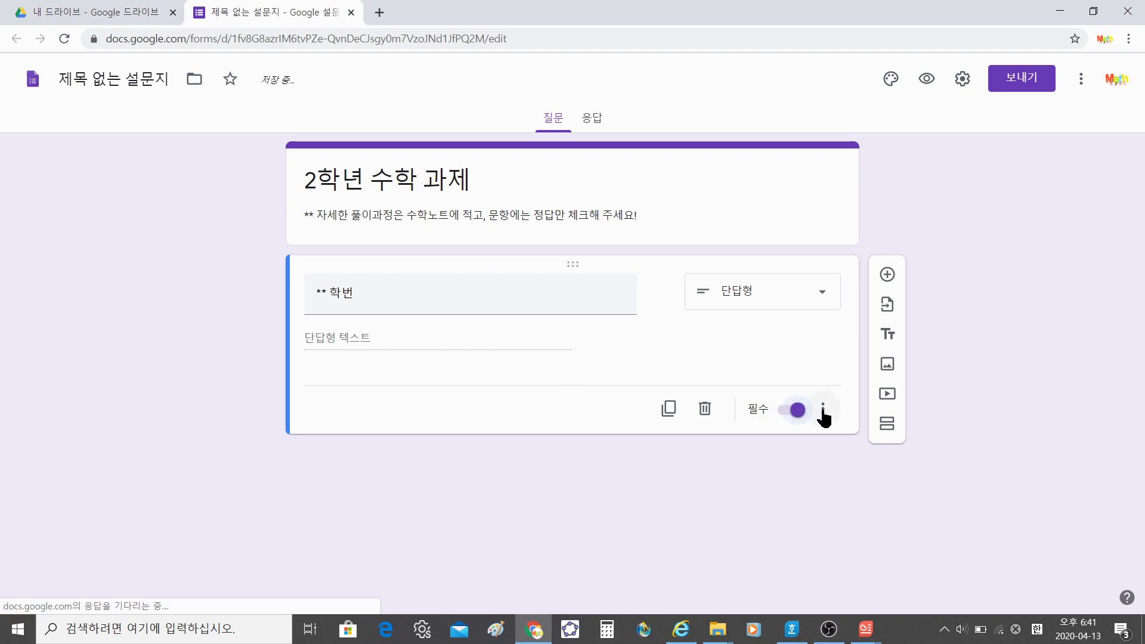
Add a description to the "** 학번" question reading "-[예] 2학년 3반 8번인 경우 :" followed by the matching example student number.
click(823, 411)
click(824, 411)
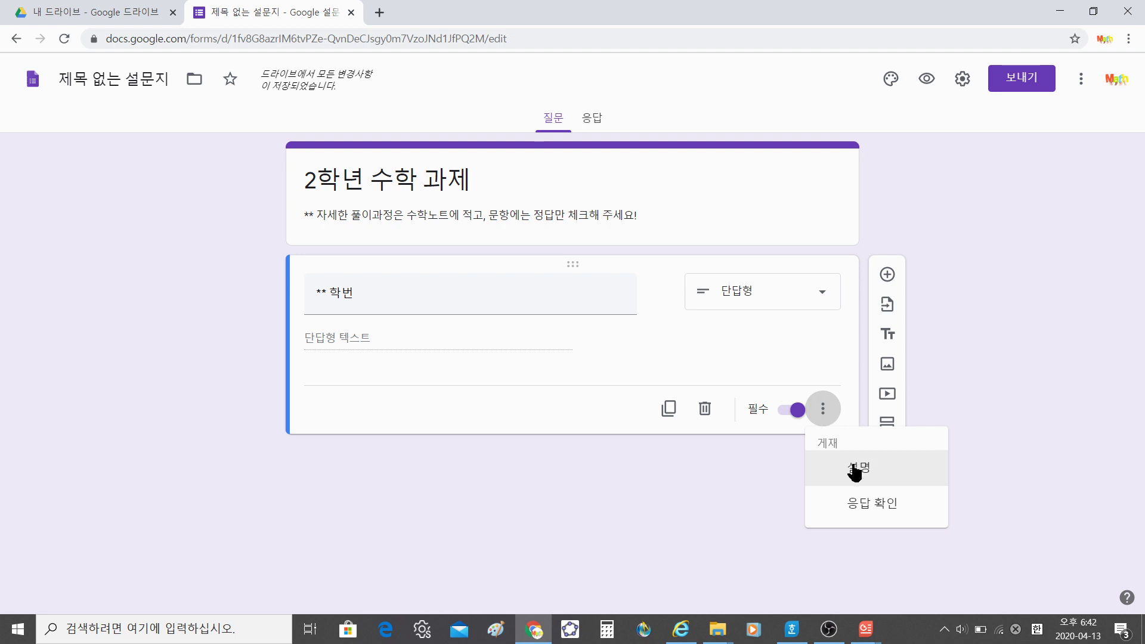
click(854, 470)
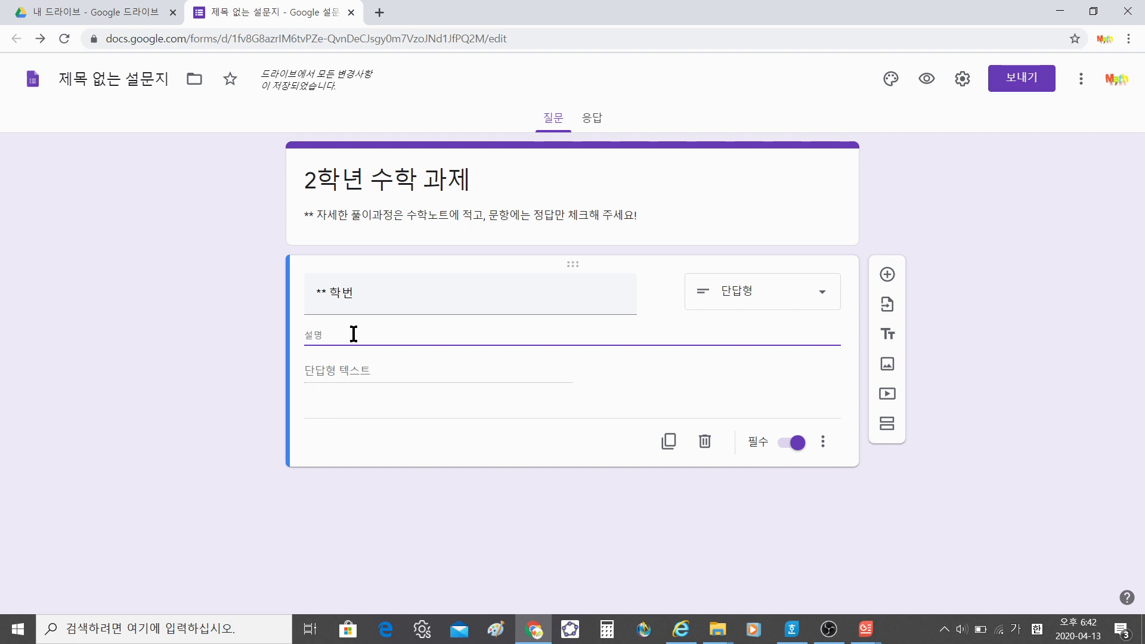
text(-)
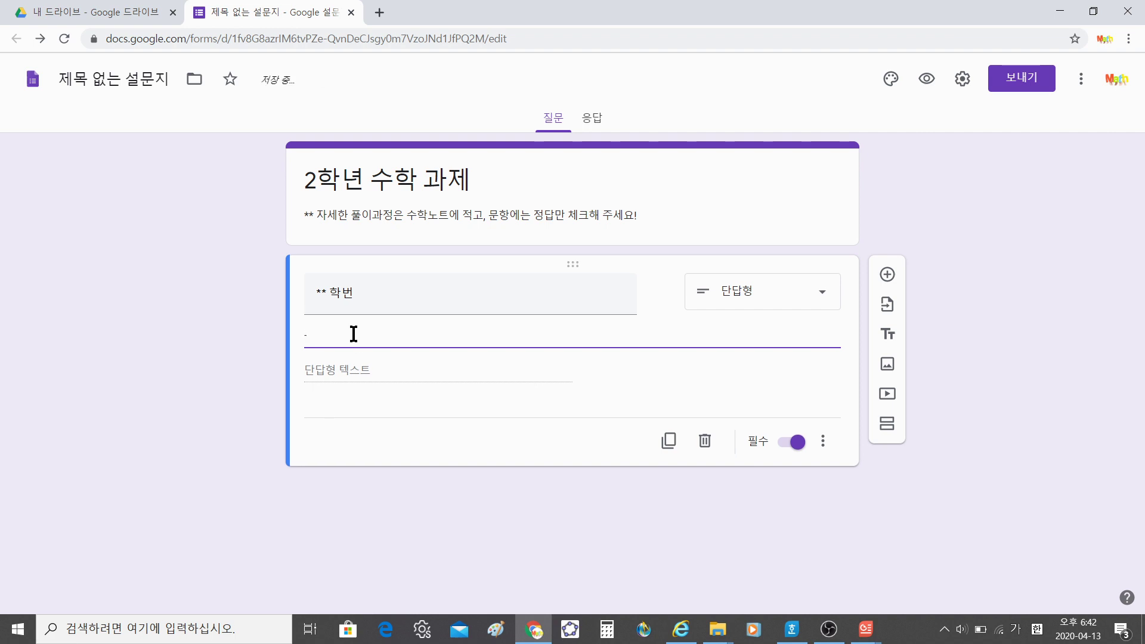
text([예)
text())
key(BackSpace)
text(] 2학)
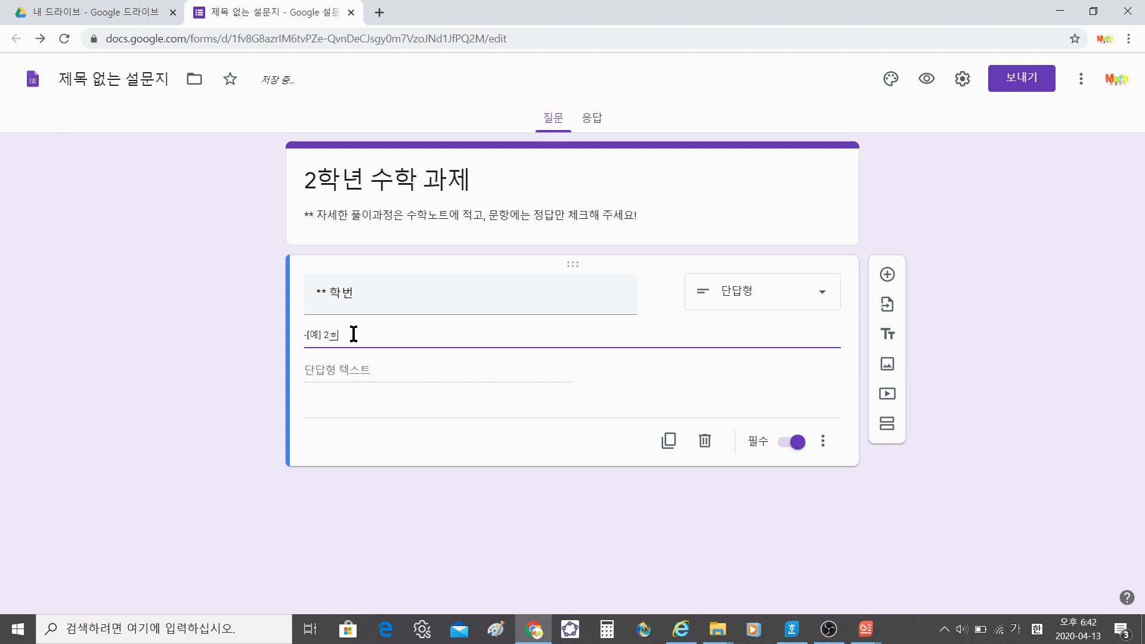
text(년 1반 8번에)
key(BackSpace)
text(인 경우 :)
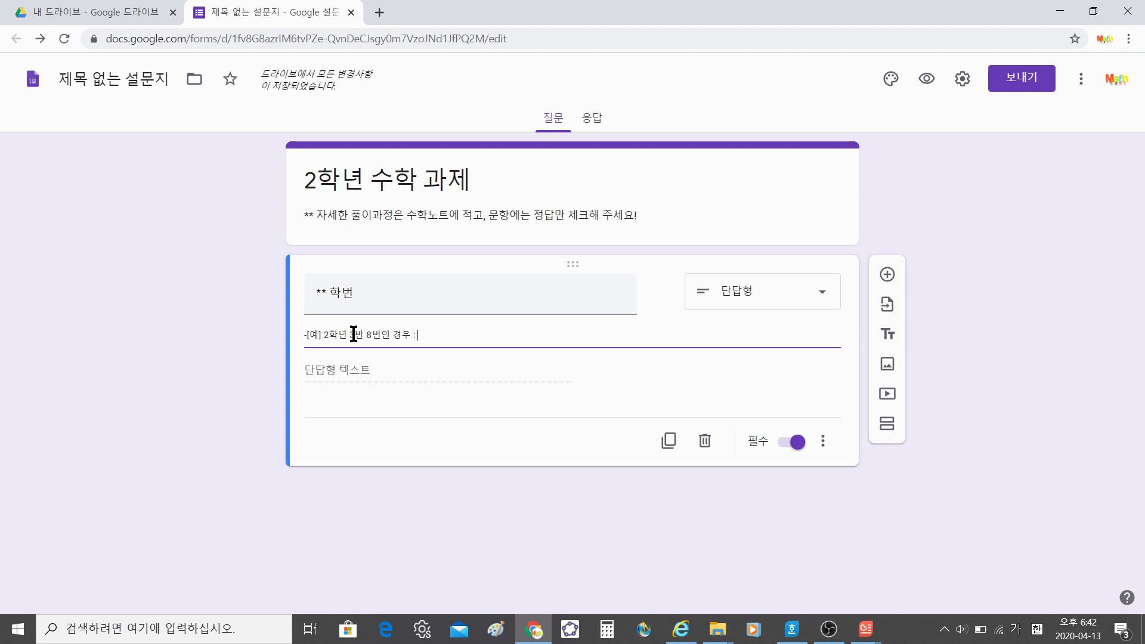
text( 20308)
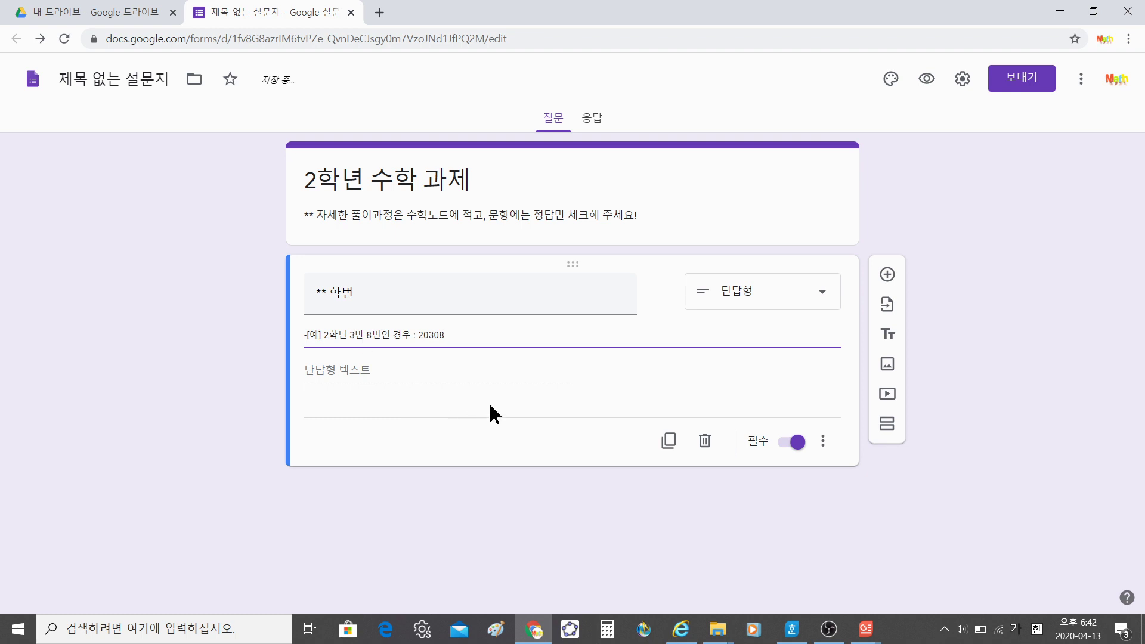
click(510, 365)
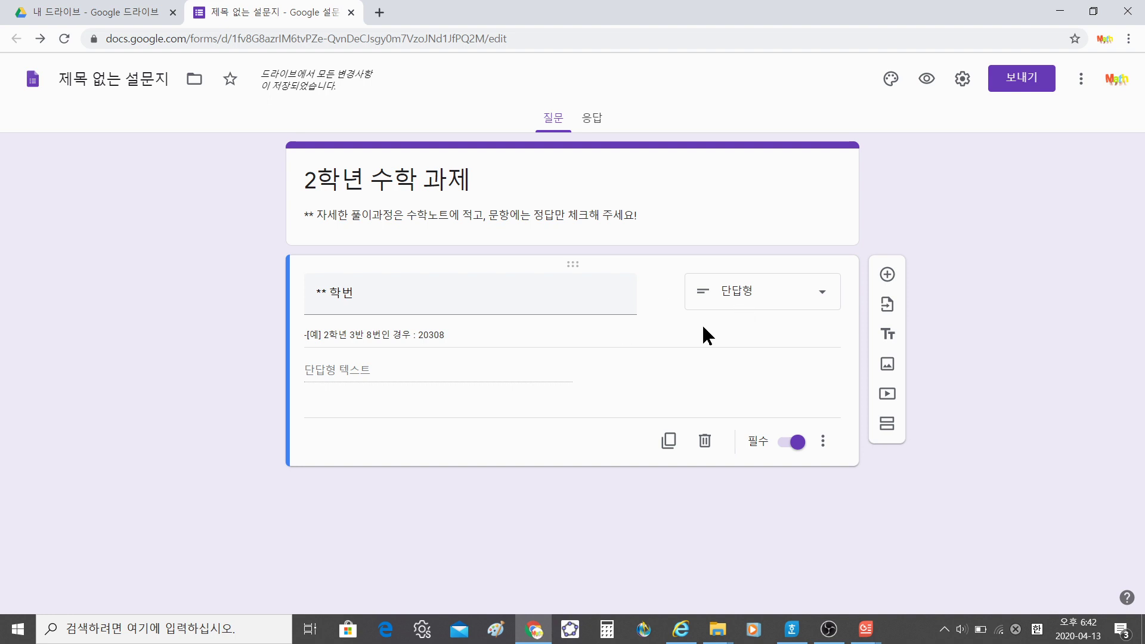
Add a second question below the student-number question and title it "** 이름".
click(888, 275)
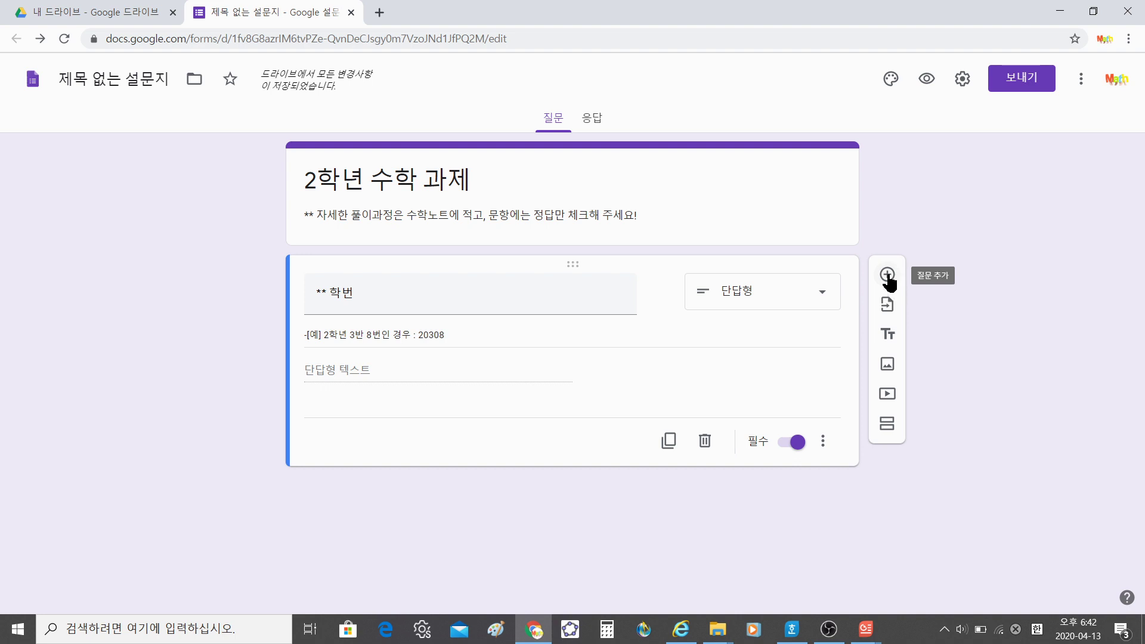
click(889, 276)
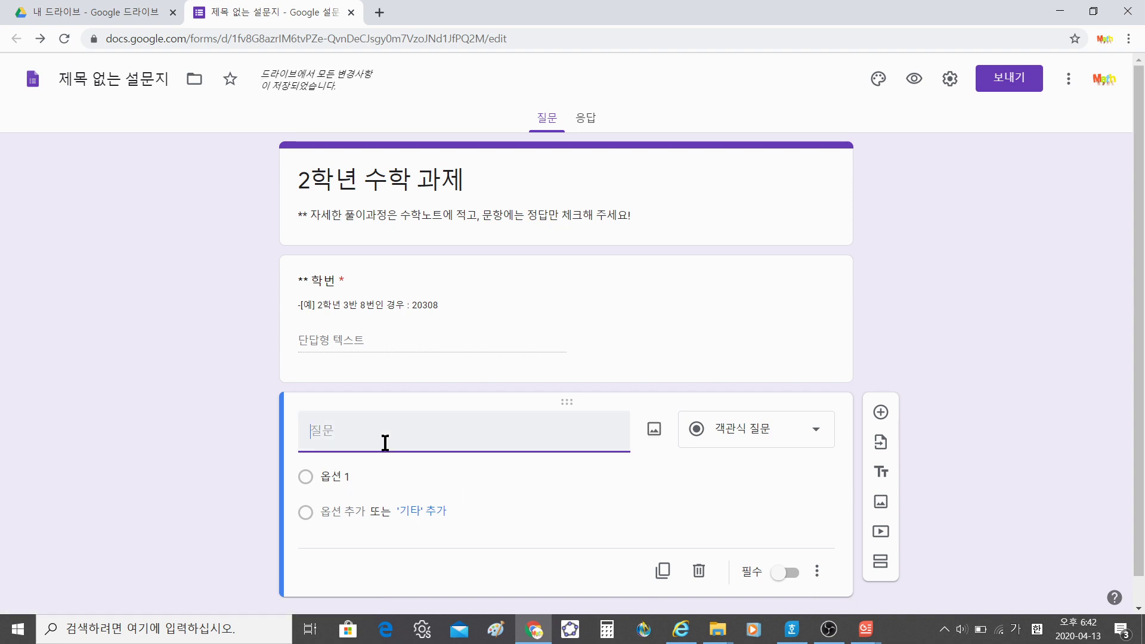
text(**)
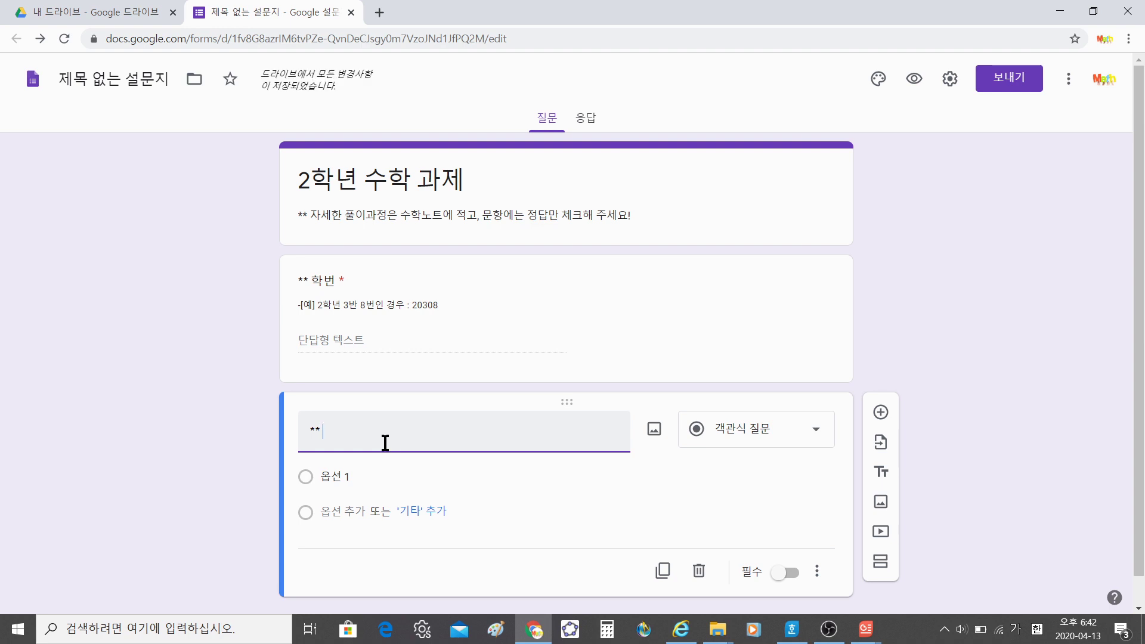
text(이름)
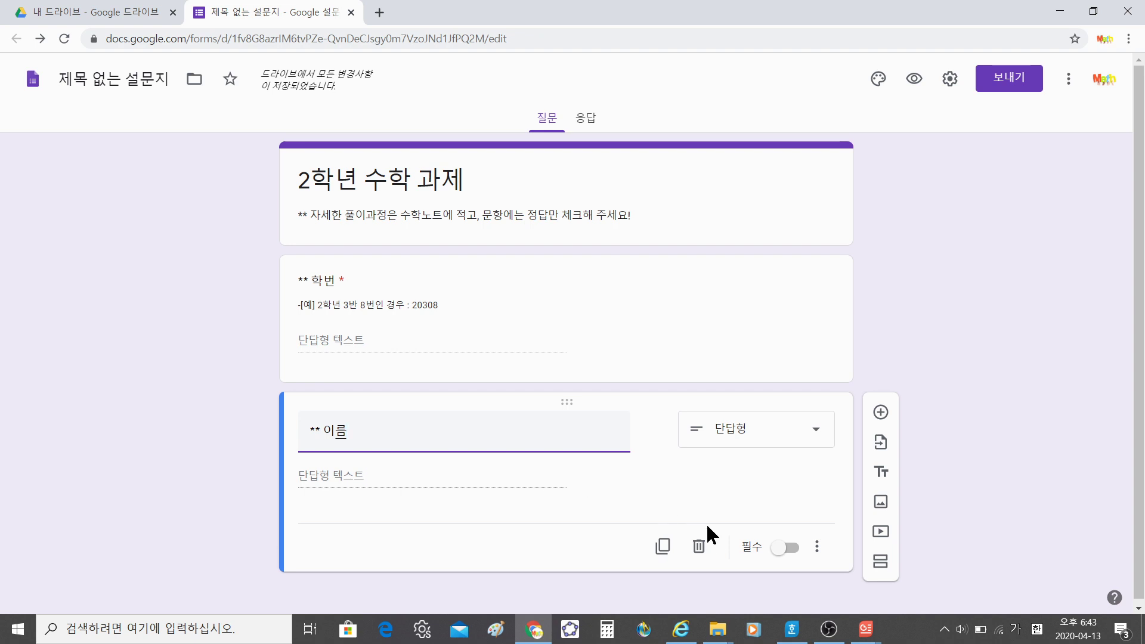
Make the "** 이름" question required and give it the description "-띄어쓰기를 하지 마시오!".
click(817, 547)
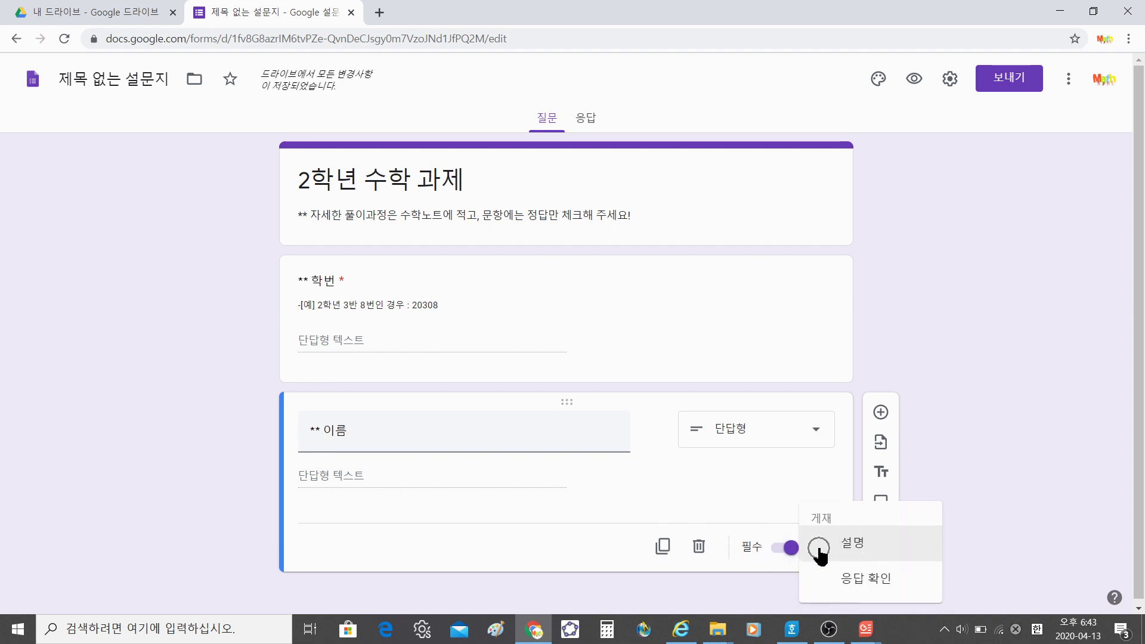
click(820, 552)
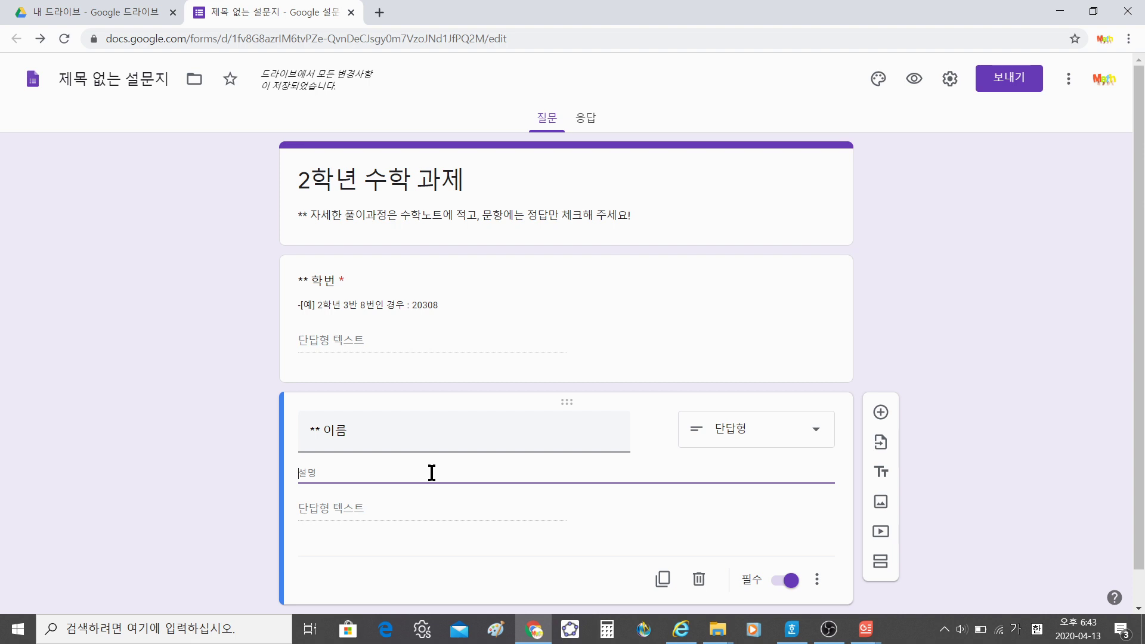
text(-띄에)
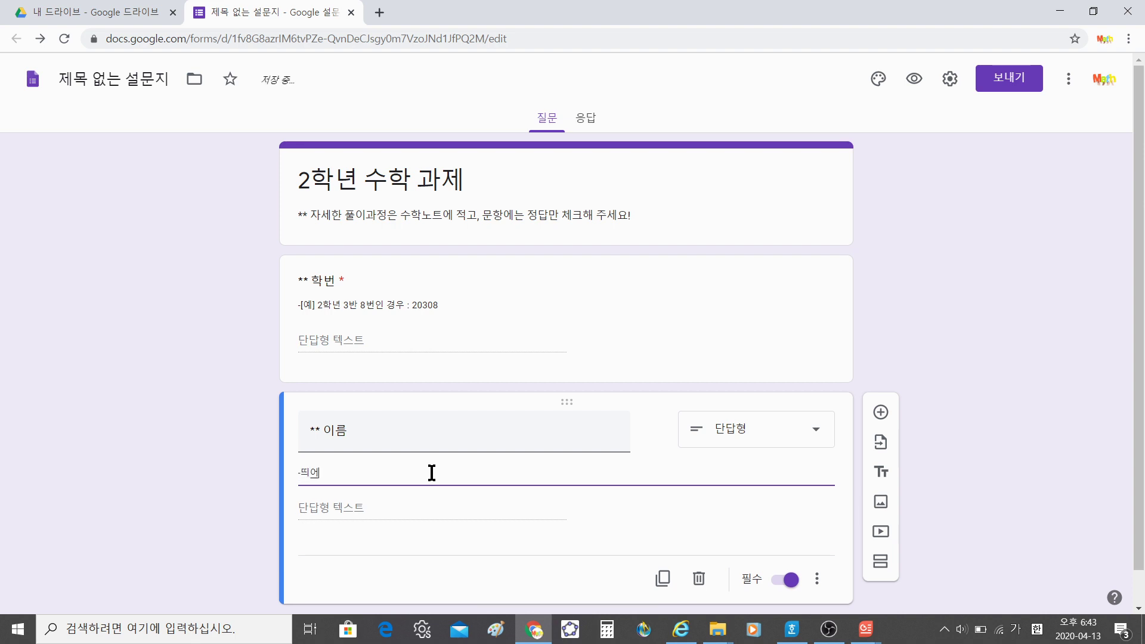
key(BackSpace)
text(어쓰기를 하지 마시오 !)
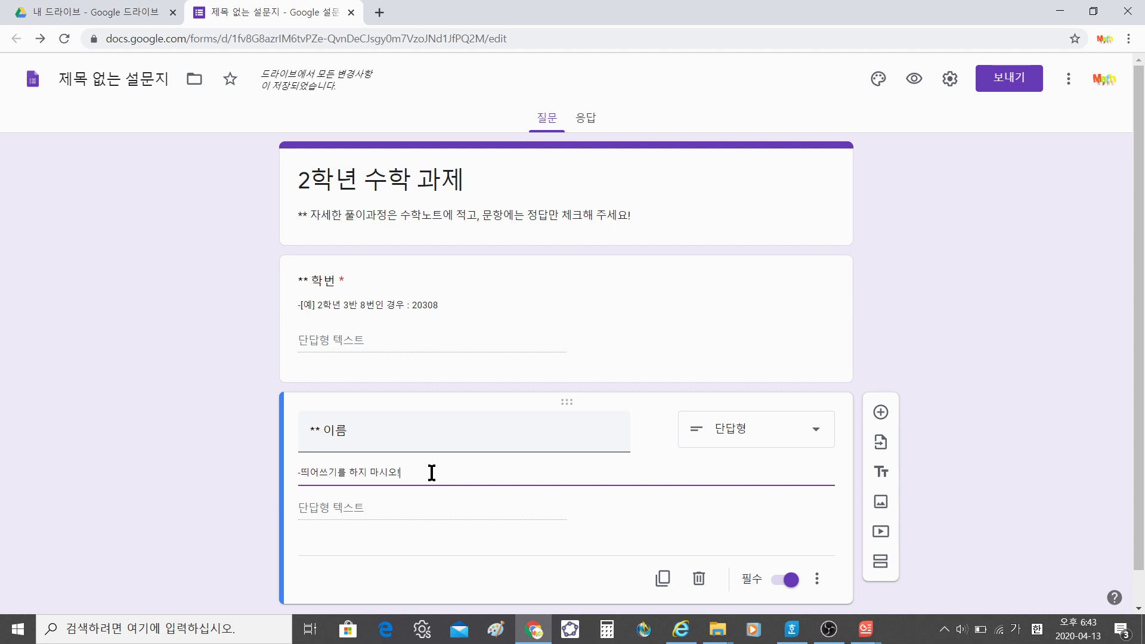
click(632, 511)
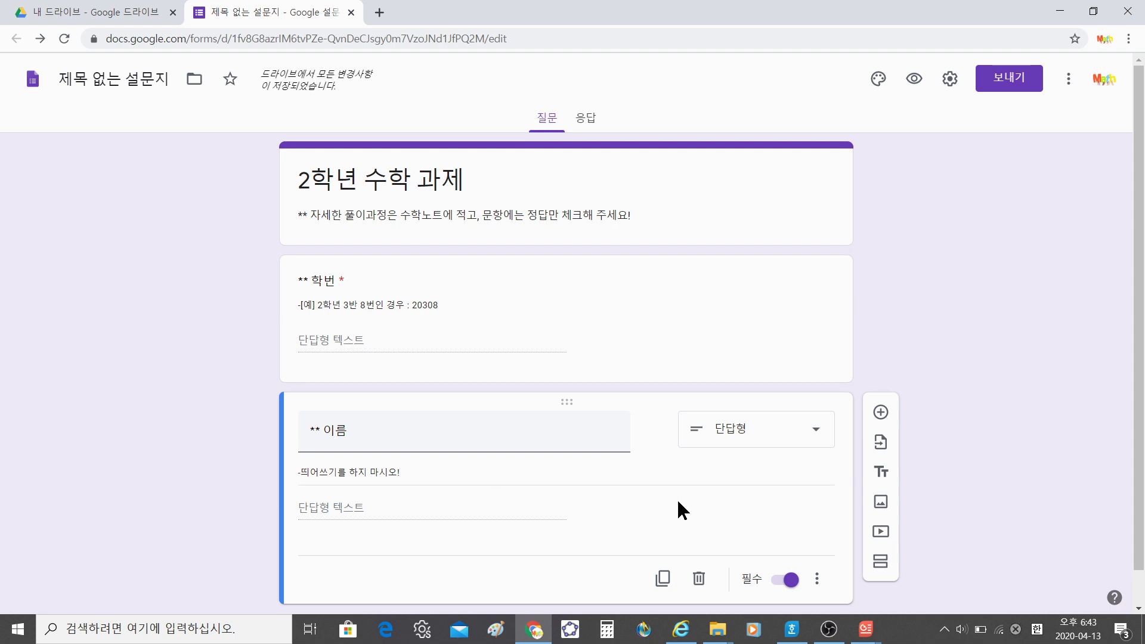
scroll(685, 499, down, 1)
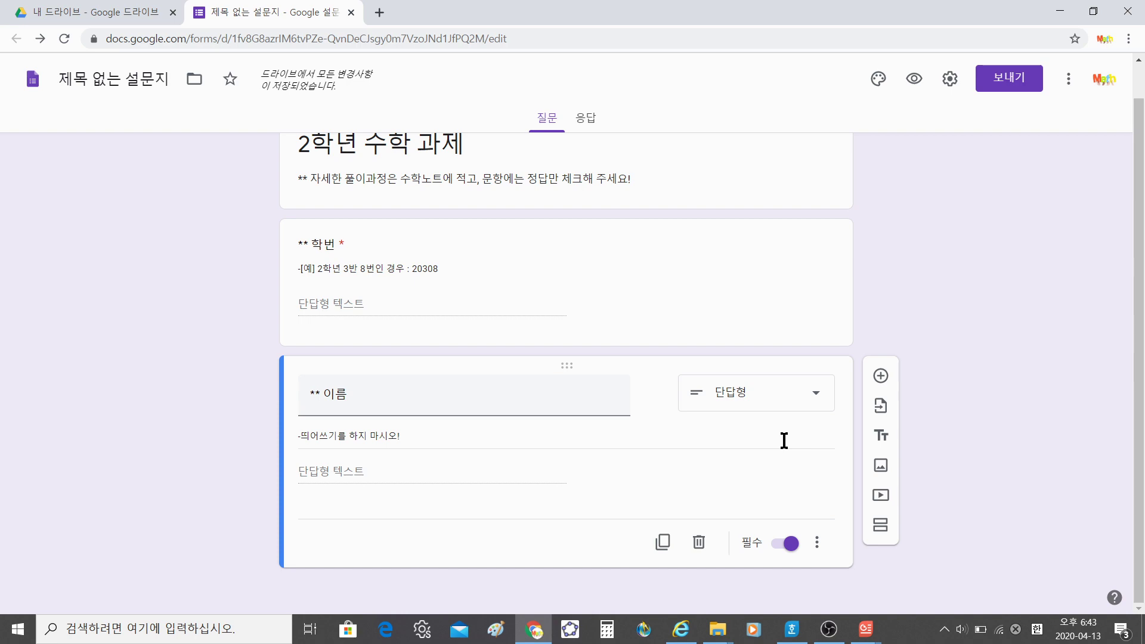
Switch to the Hangul worksheet 2학년+유한소수와+순환소수_문제.hwp and print only the current page (현재 쪽) to an image file.
click(791, 629)
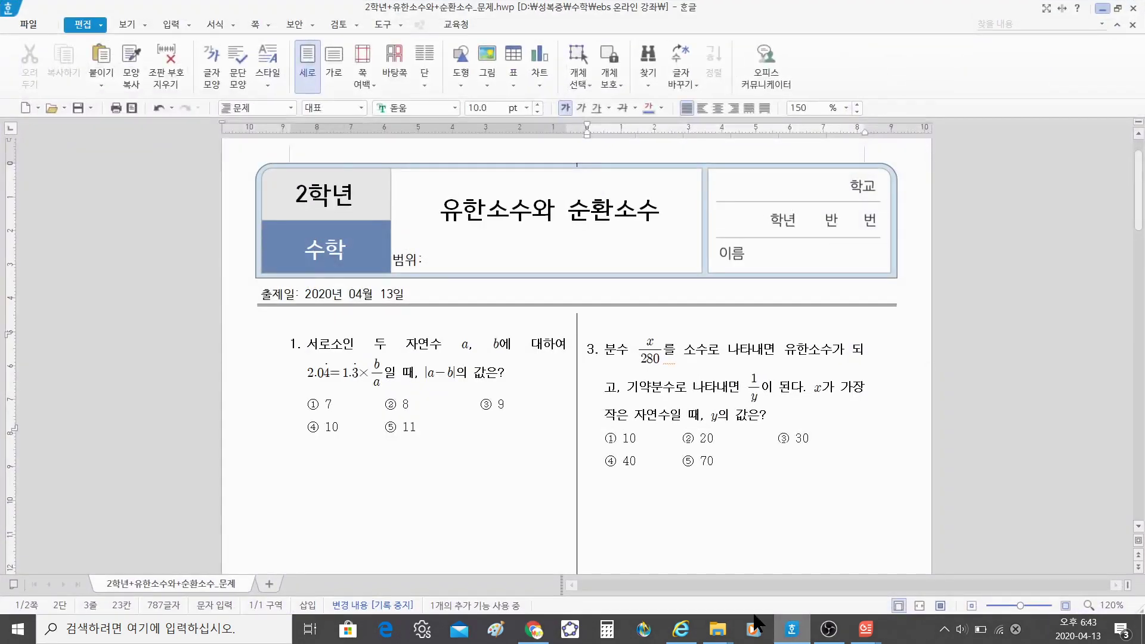
scroll(684, 459, down, 5)
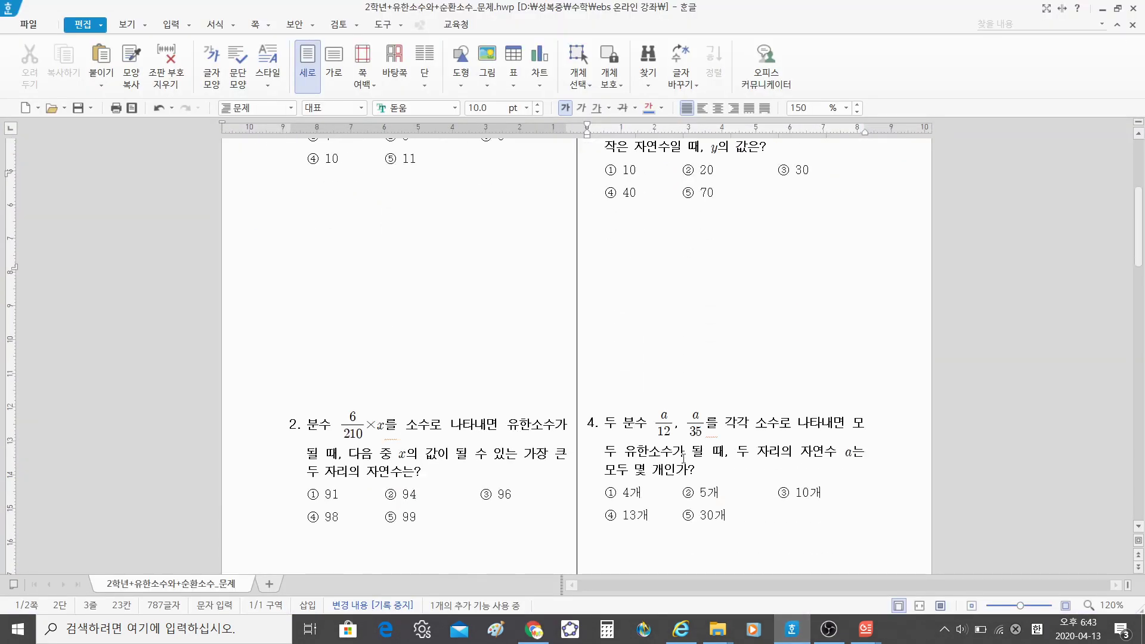
scroll(684, 458, up, 7)
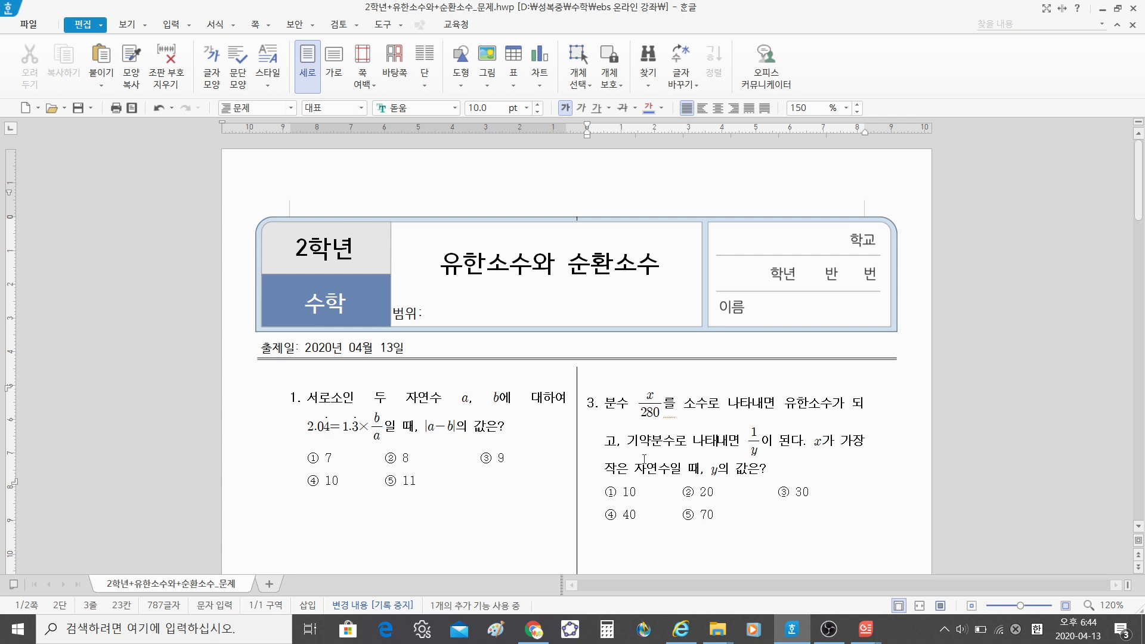
click(37, 30)
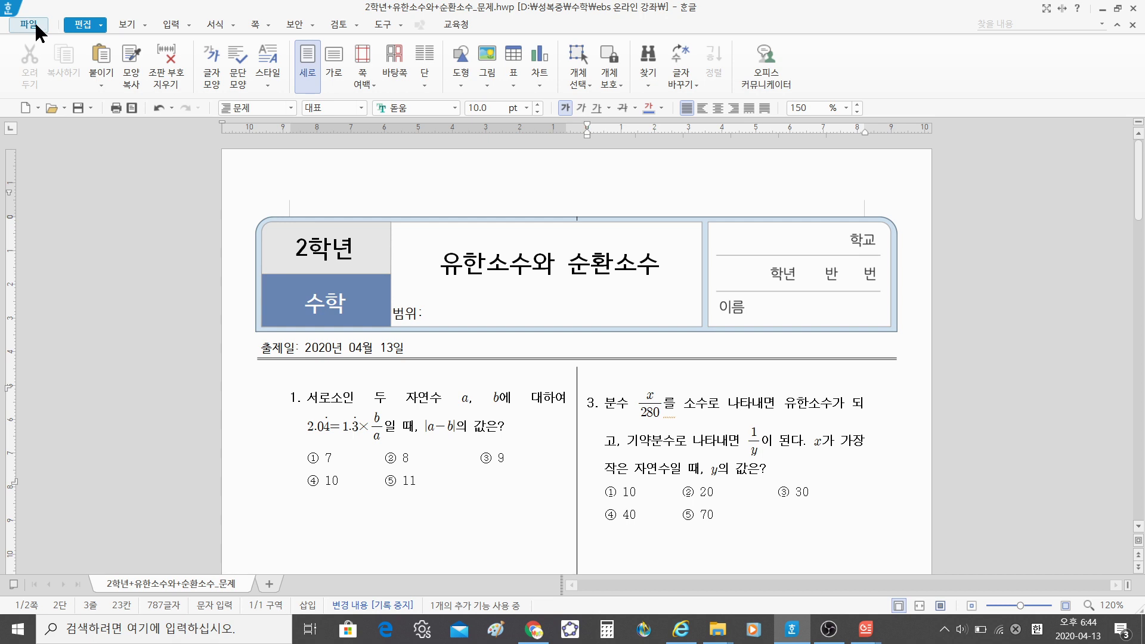
click(37, 30)
click(36, 24)
key(ctrl)
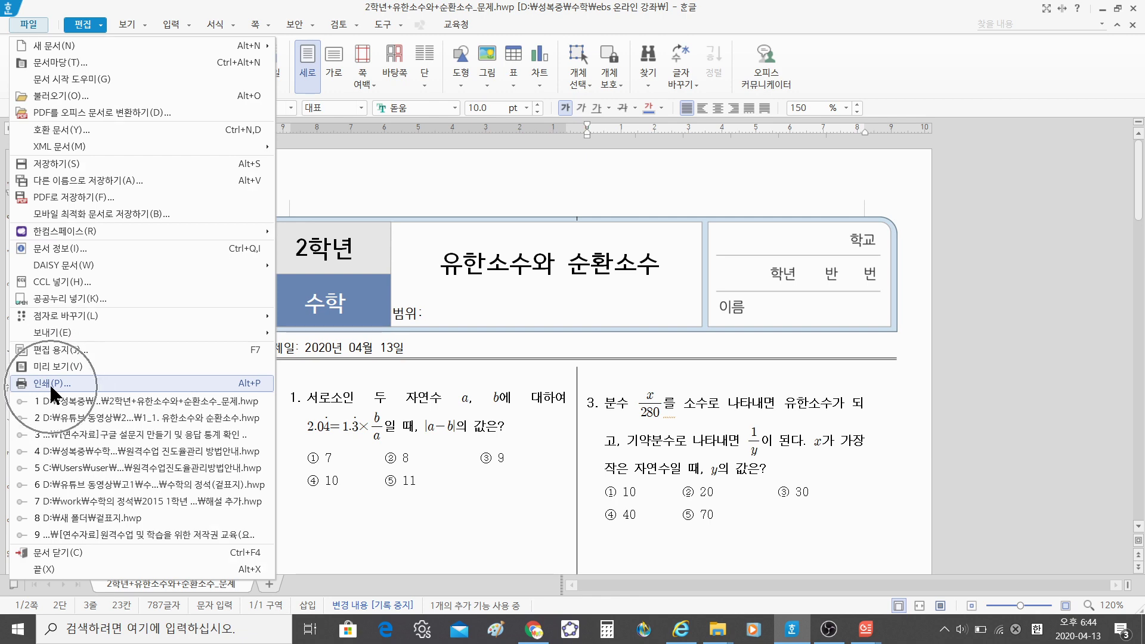
click(52, 385)
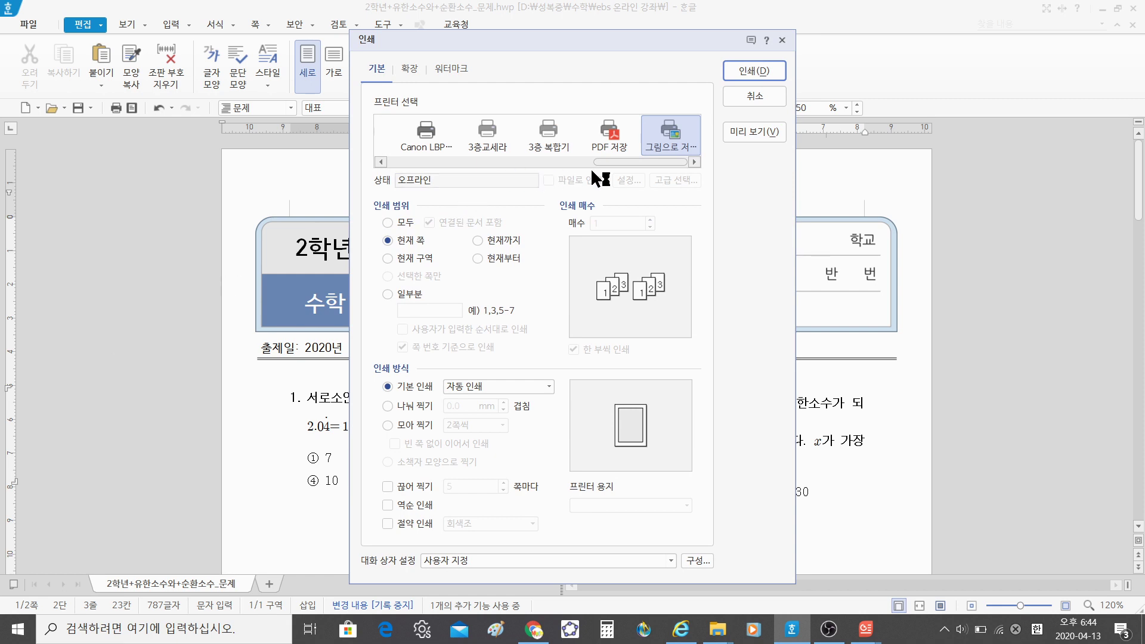
drag(634, 159, 664, 161)
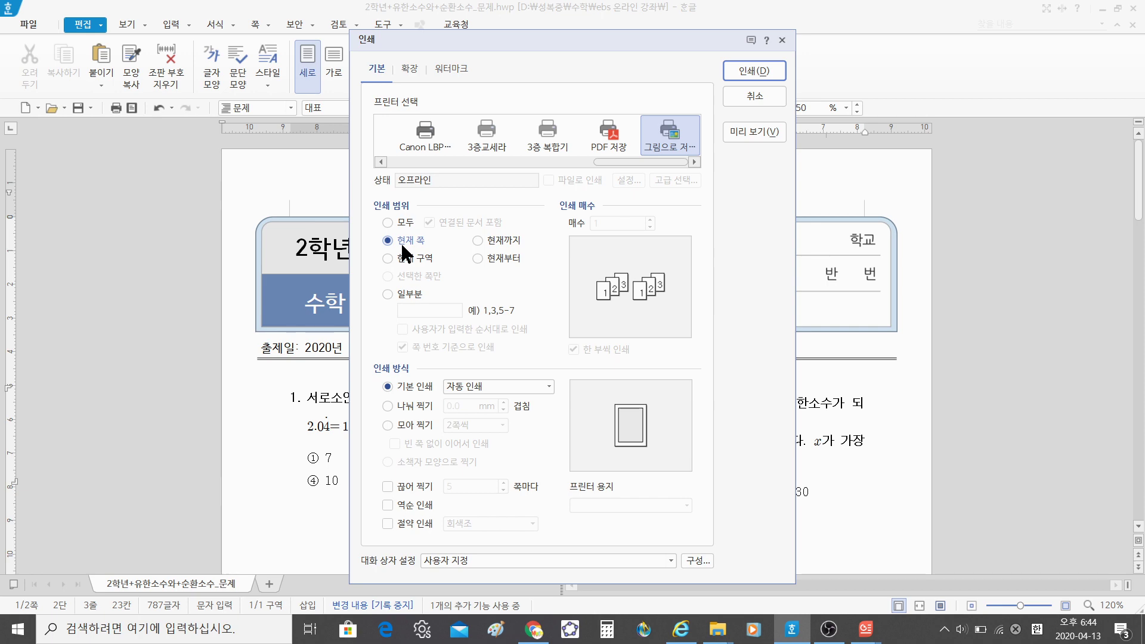
click(764, 67)
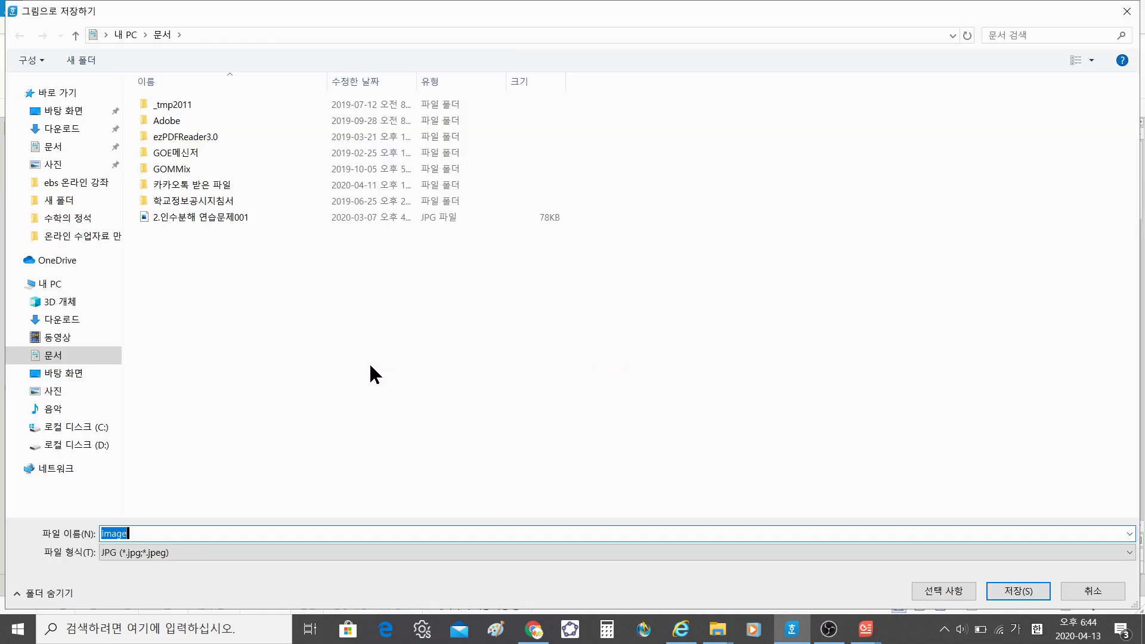
Save the page image as a JPG named "2학년 수학" in the 구글문서 folder on the desktop.
click(61, 377)
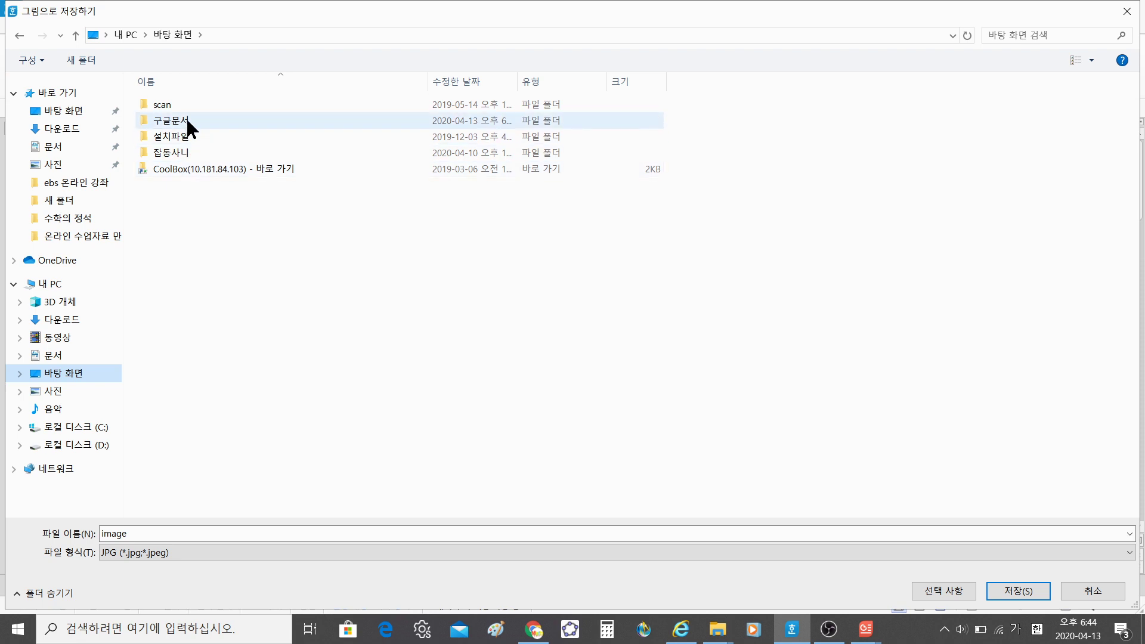
click(185, 119)
double_click(167, 535)
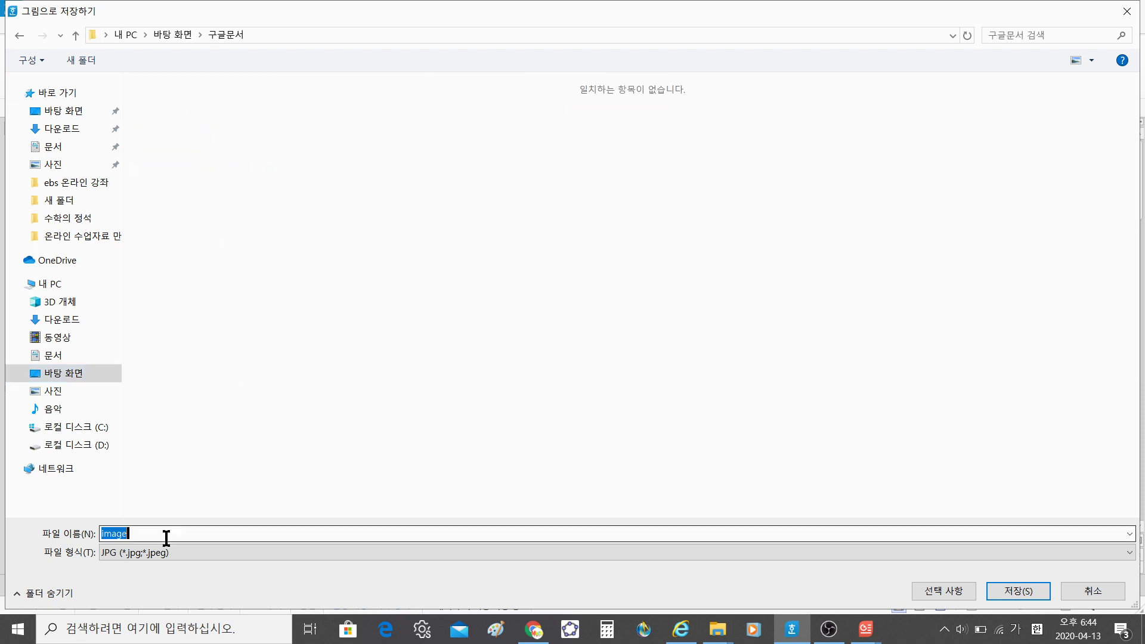
text(2학년 수학)
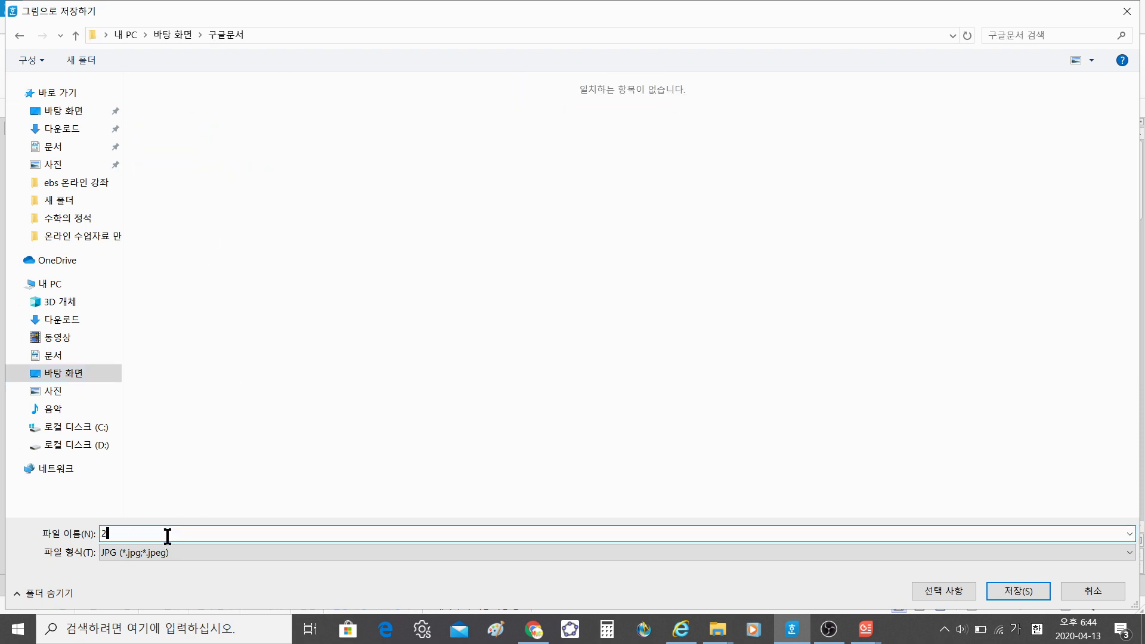
key(Return)
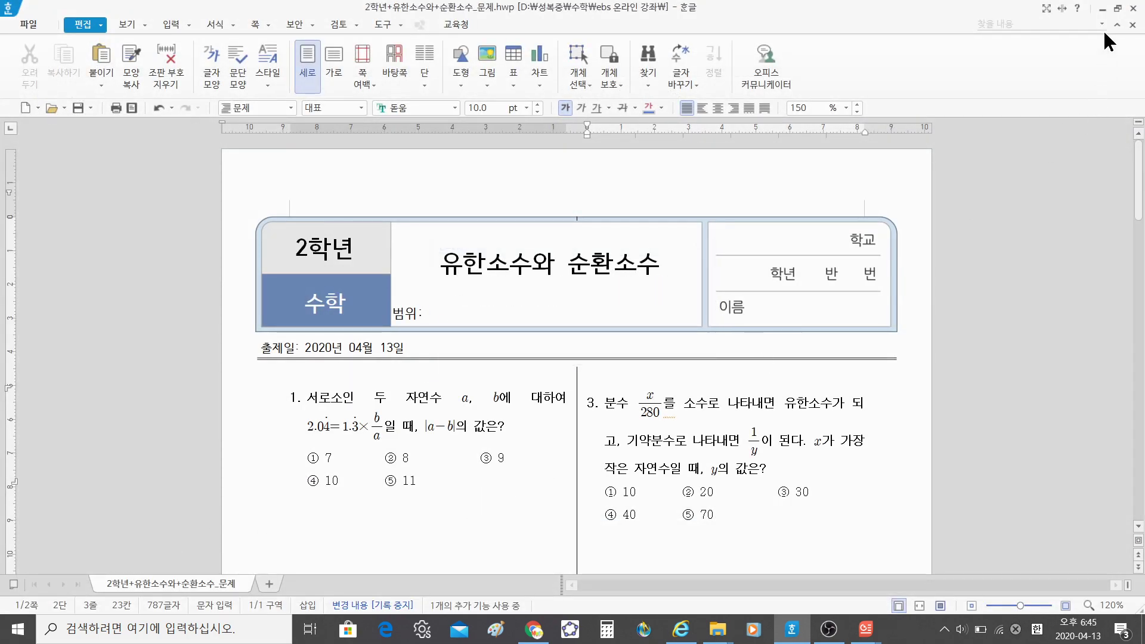
Return to Google Forms and upload the image 2학년 수학001 from the 구글문서 folder below the "** 이름" question.
click(1104, 8)
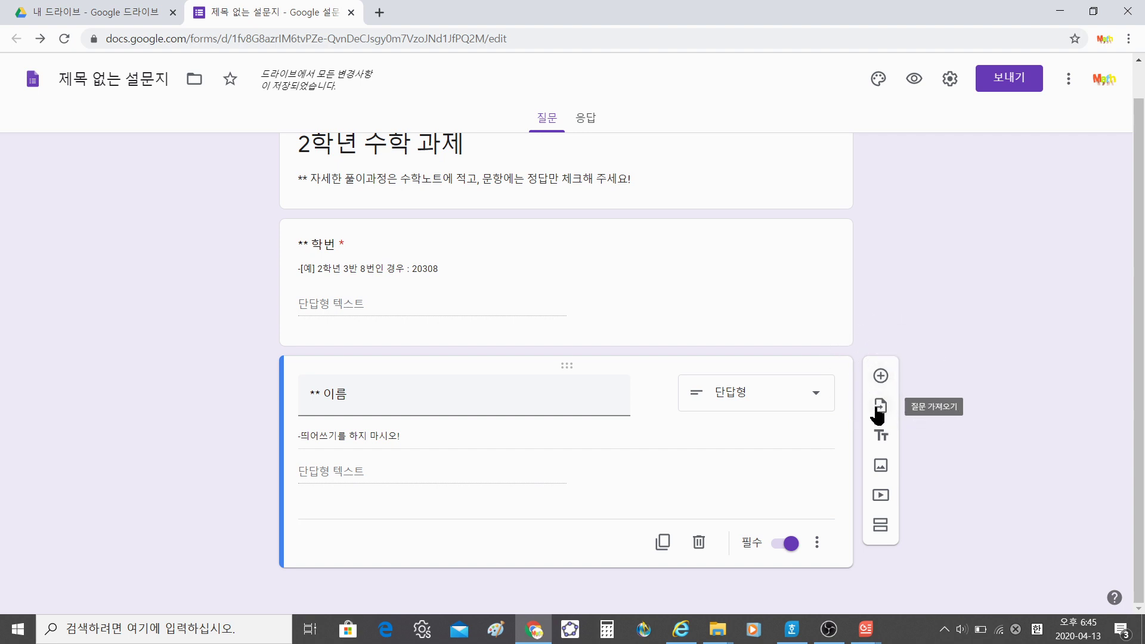
click(881, 466)
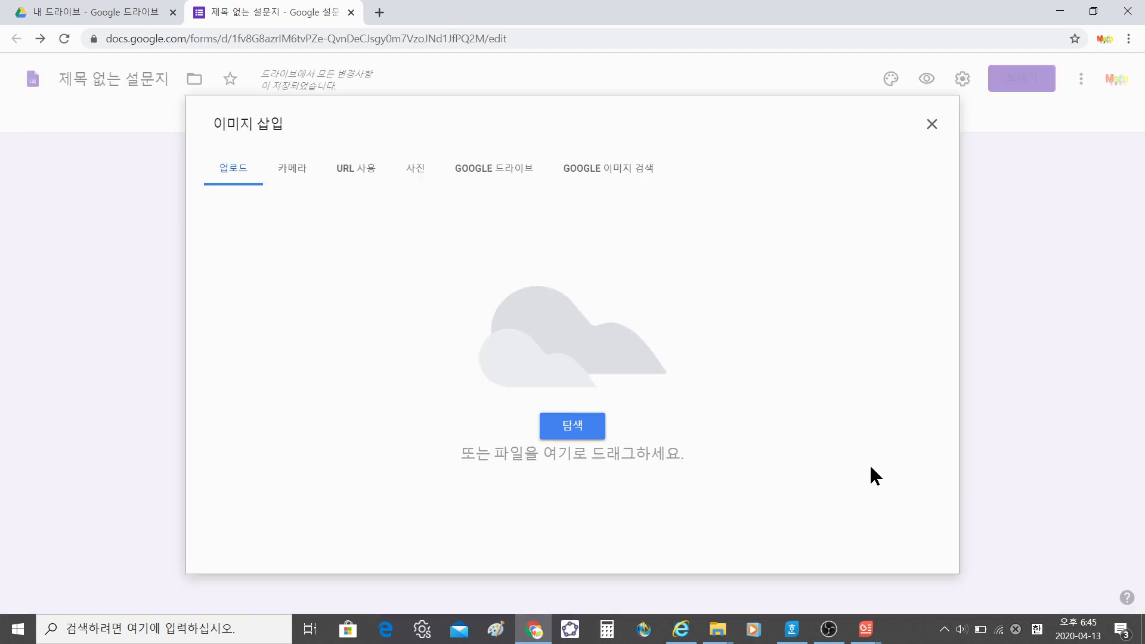
click(226, 177)
click(586, 427)
click(586, 428)
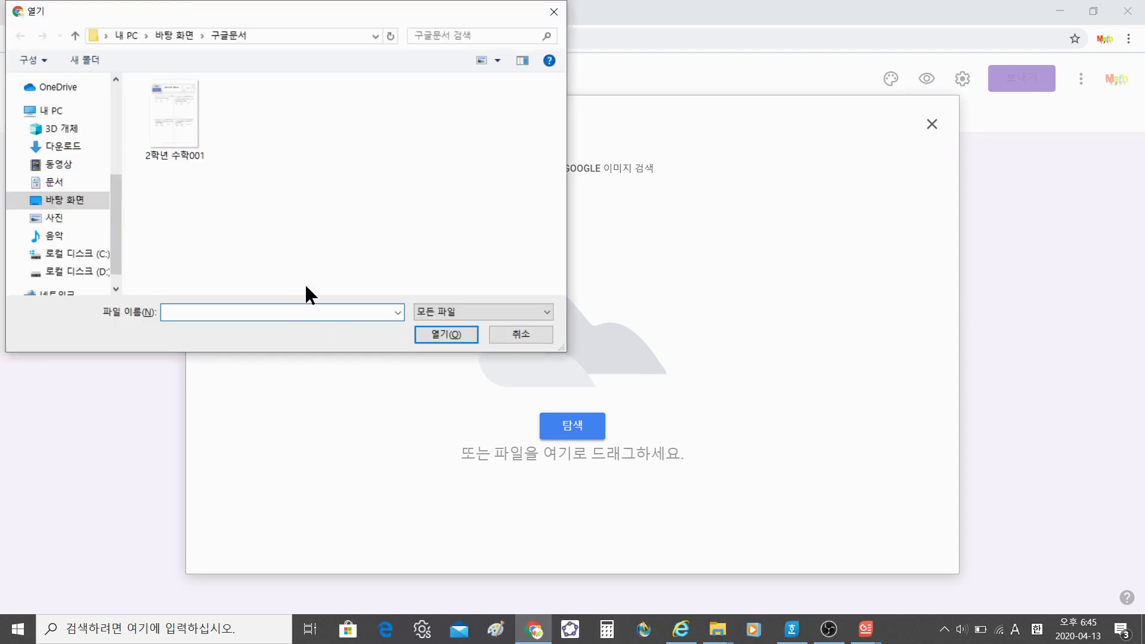
double_click(184, 132)
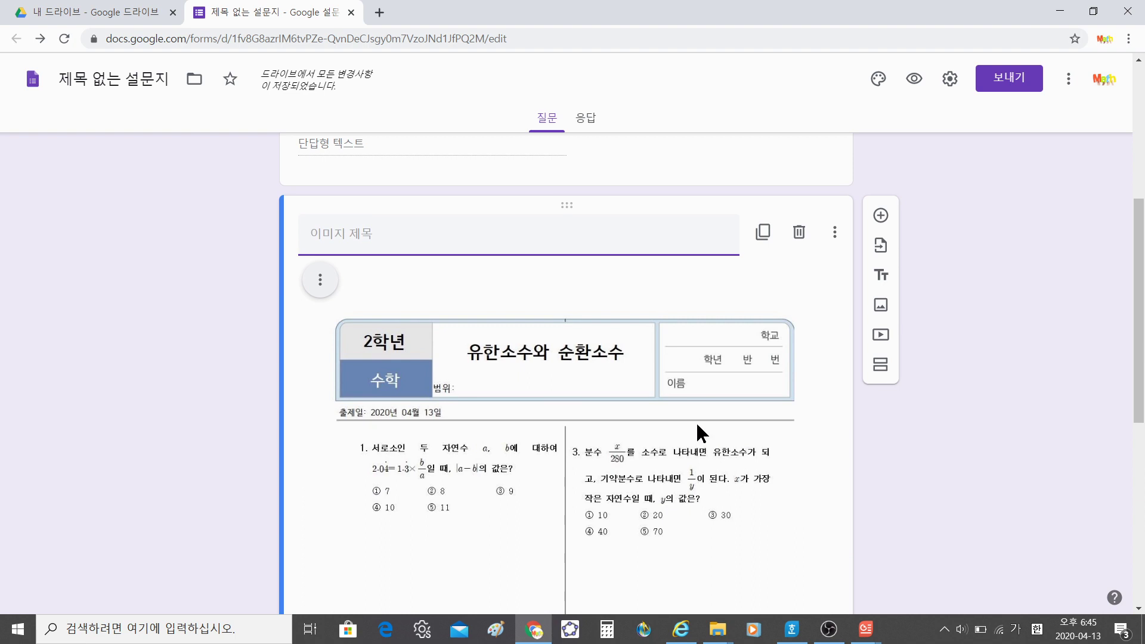
Check the inserted worksheet image from start to end and align it to the center (가운데 맞춤).
scroll(654, 414, down, 2)
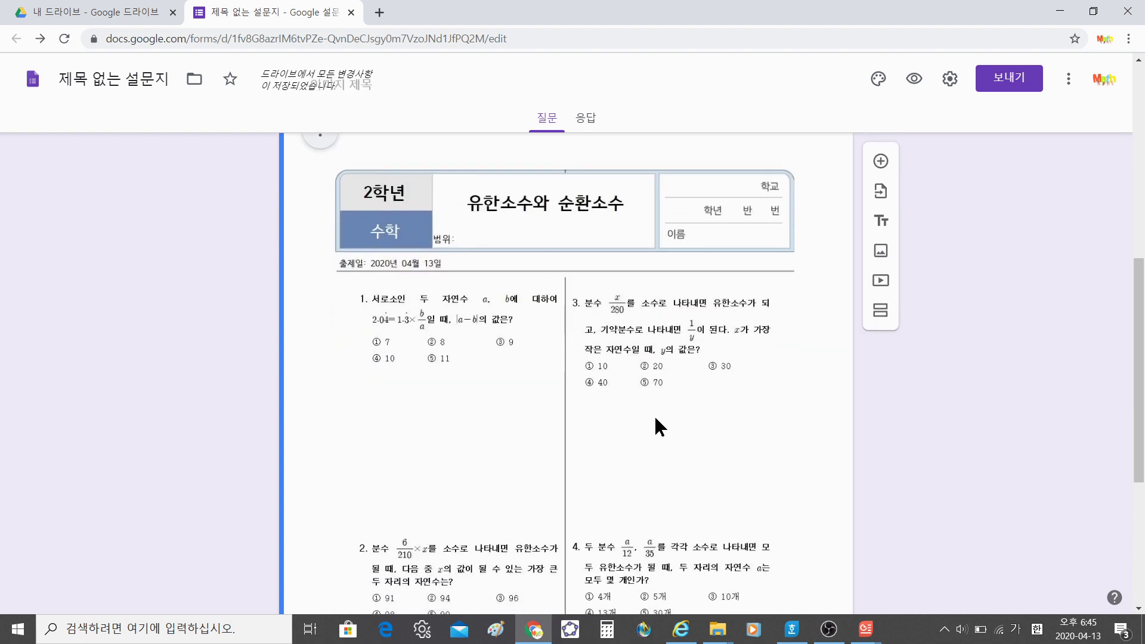
scroll(654, 414, down, 5)
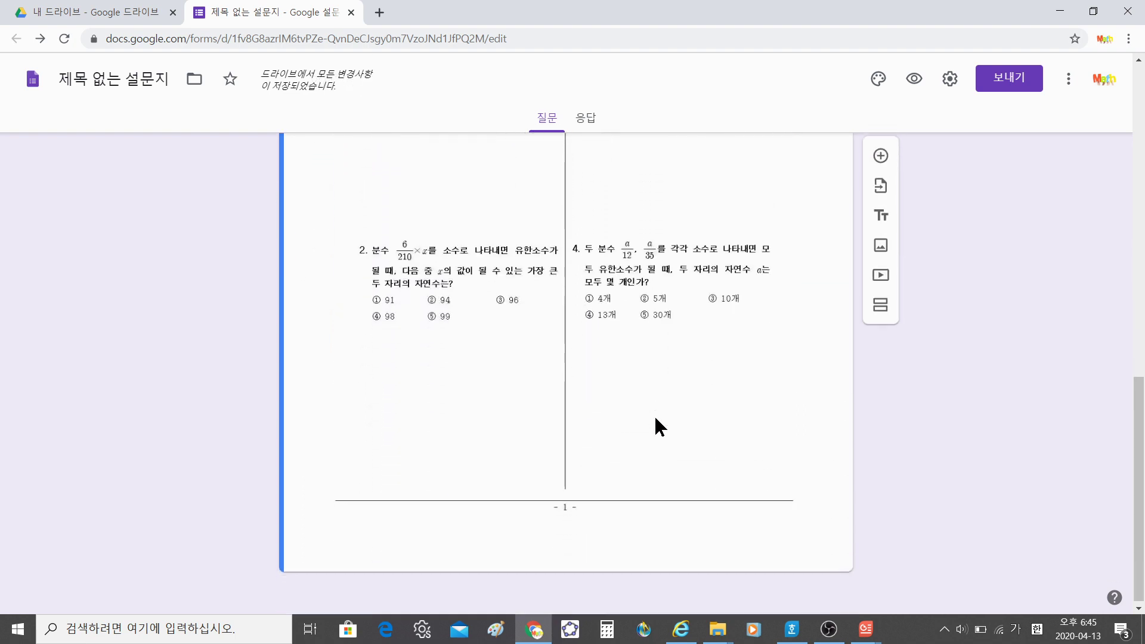
scroll(655, 419, up, 5)
scroll(655, 419, down, 2)
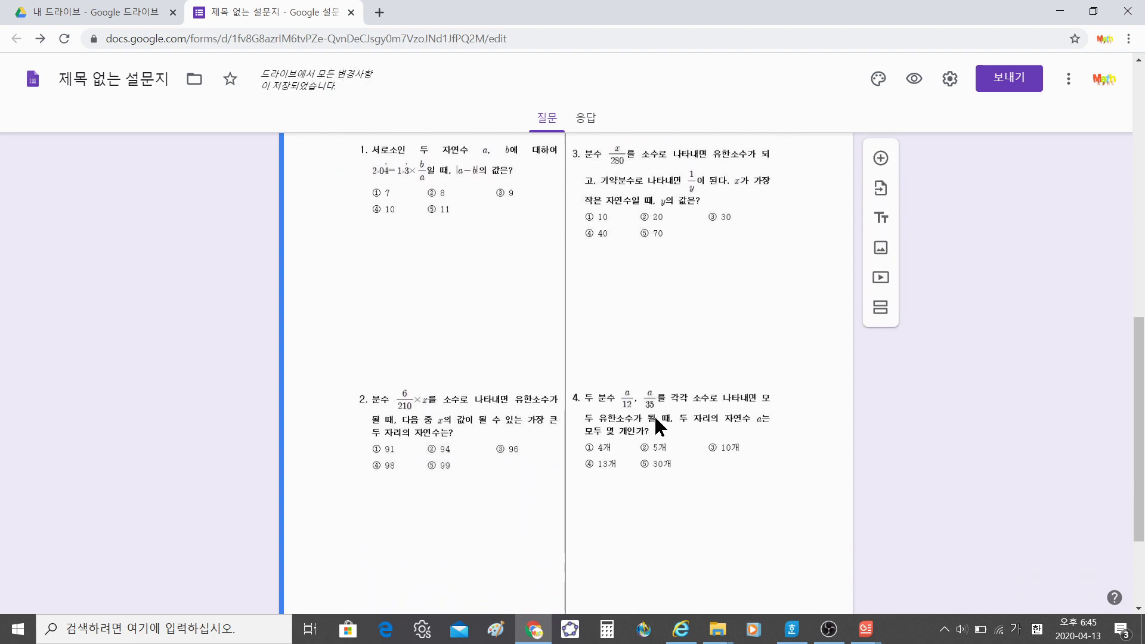
scroll(654, 414, up, 5)
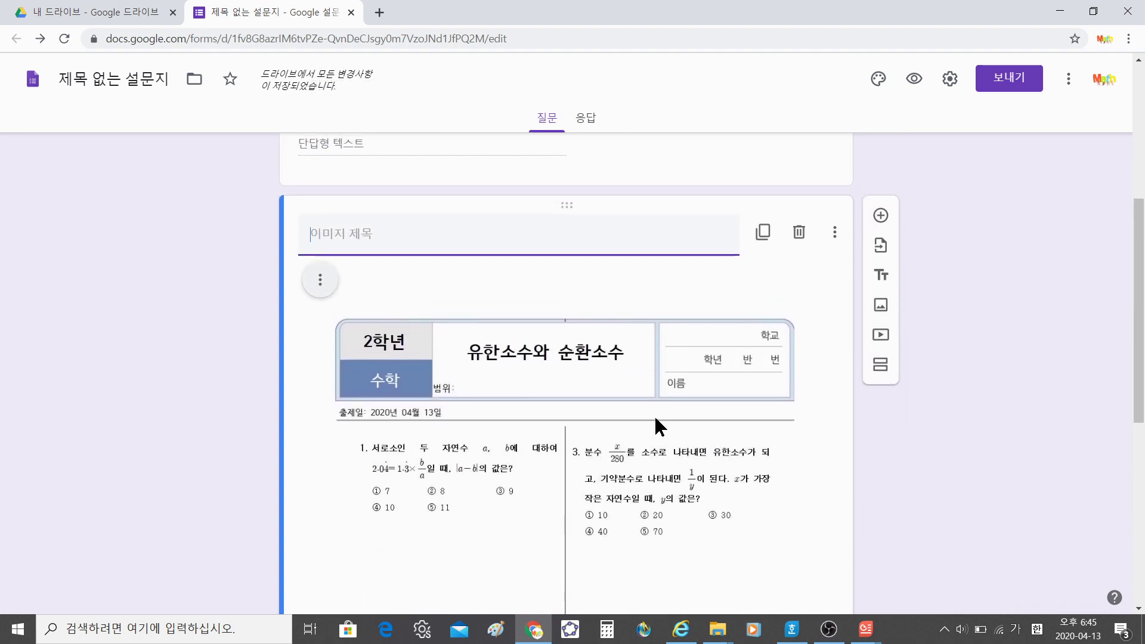
click(327, 286)
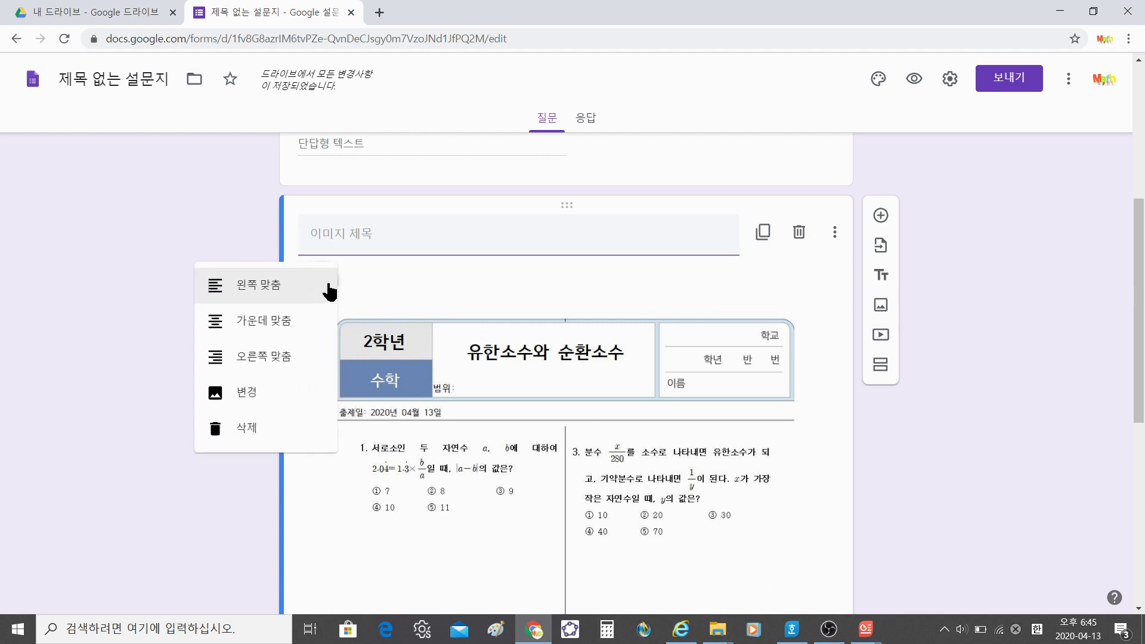
click(281, 328)
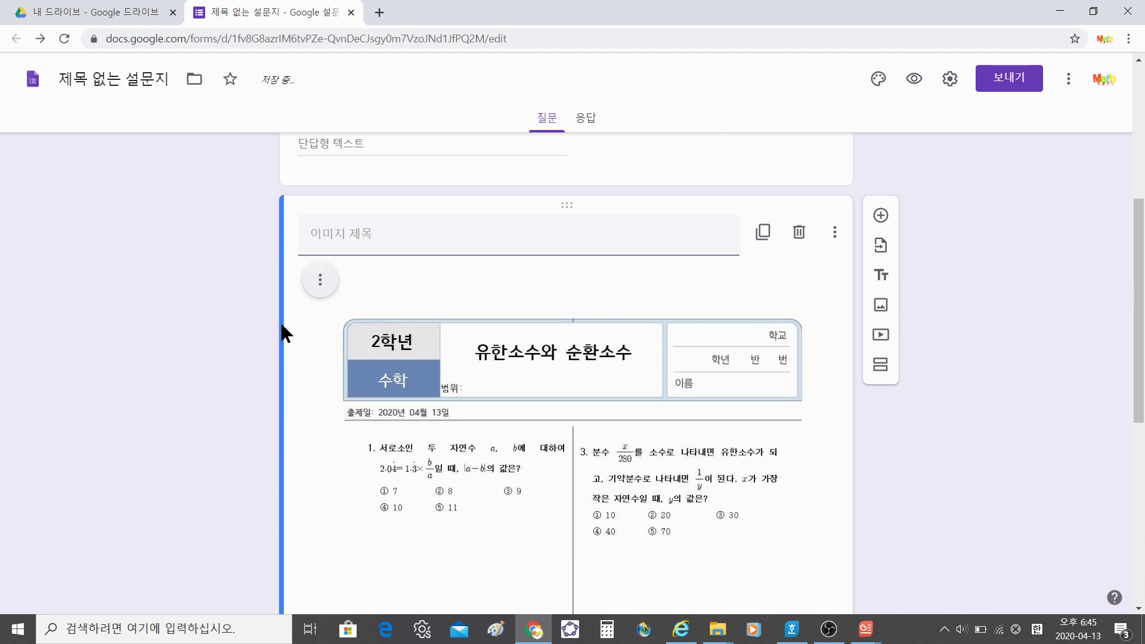
Title the worksheet image "** [1번]~[4번]까지의 풀이과정을 수학노트에 적고, 정답은 아래 문항에 답하시오!".
click(385, 234)
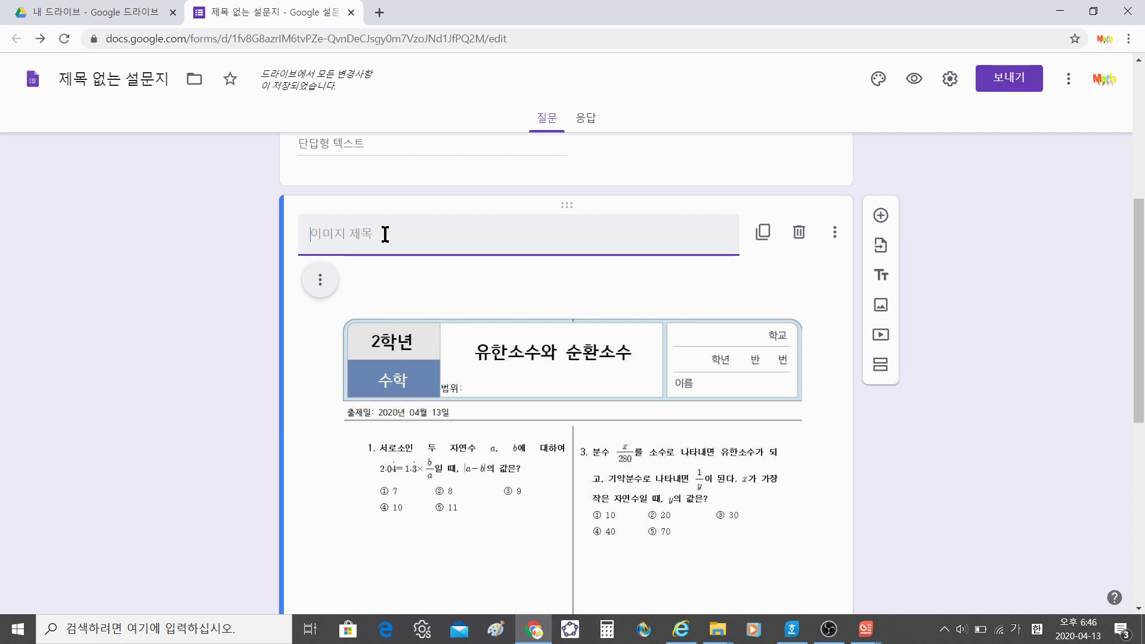
text(**)
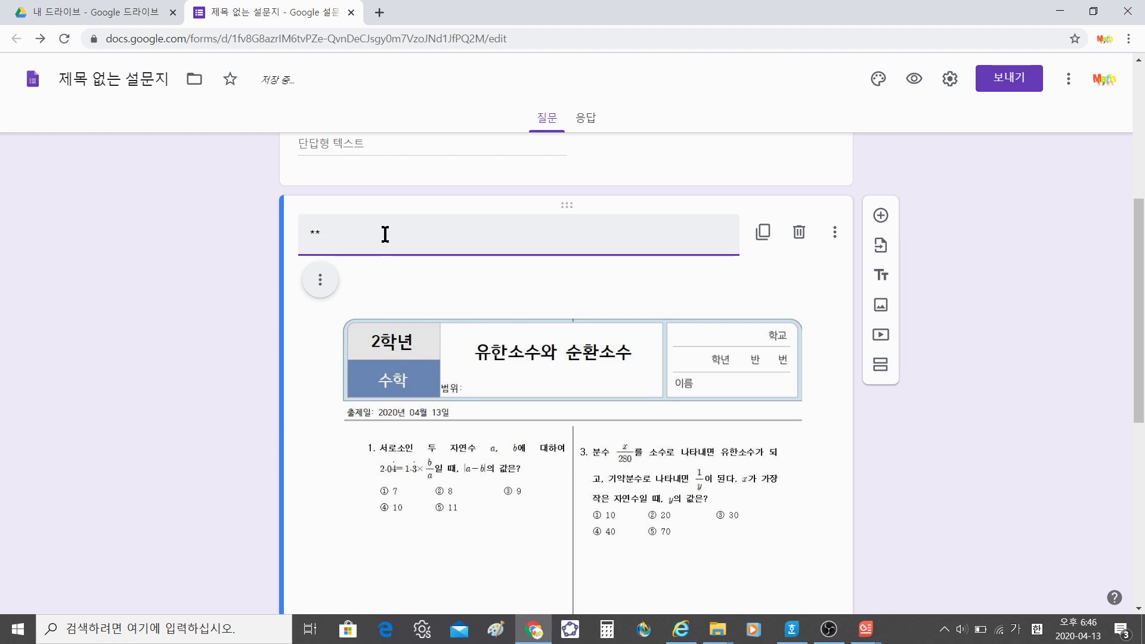
text( [1)
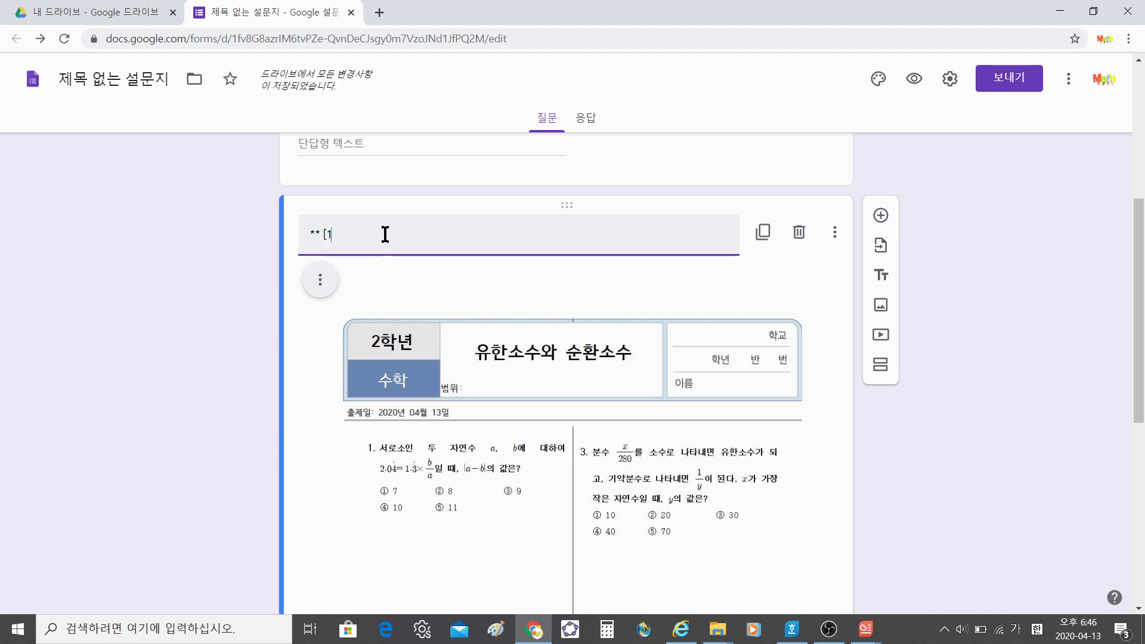
text(번]~)
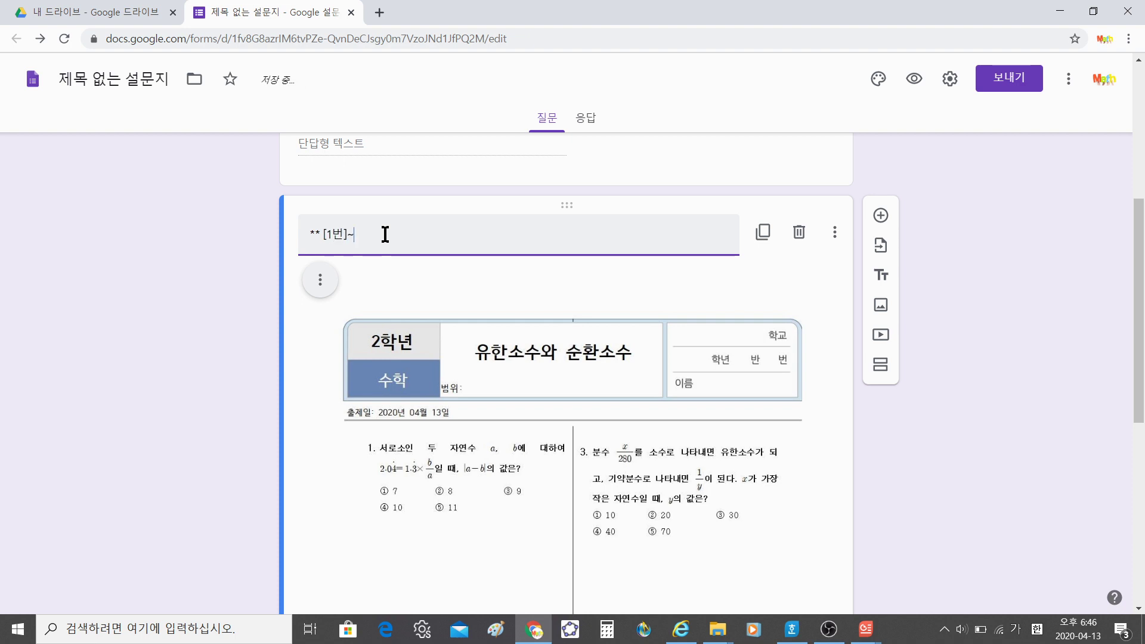
text([4번] ㅁㅏ지의)
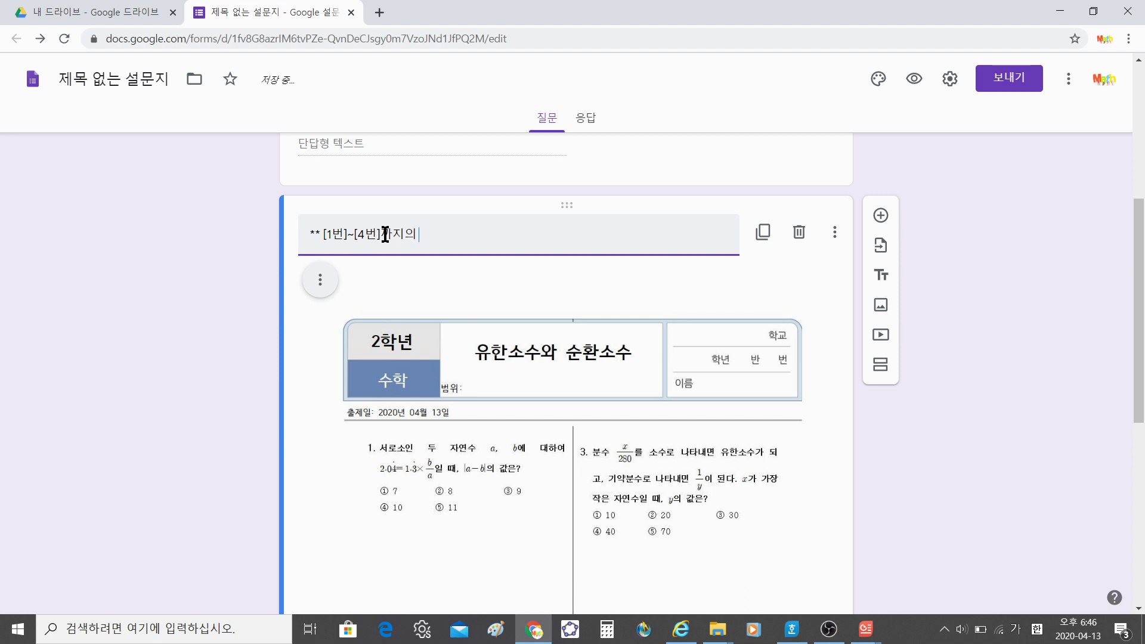
text( 풀이과정)
text(을 수학)
text(노트에 적고)
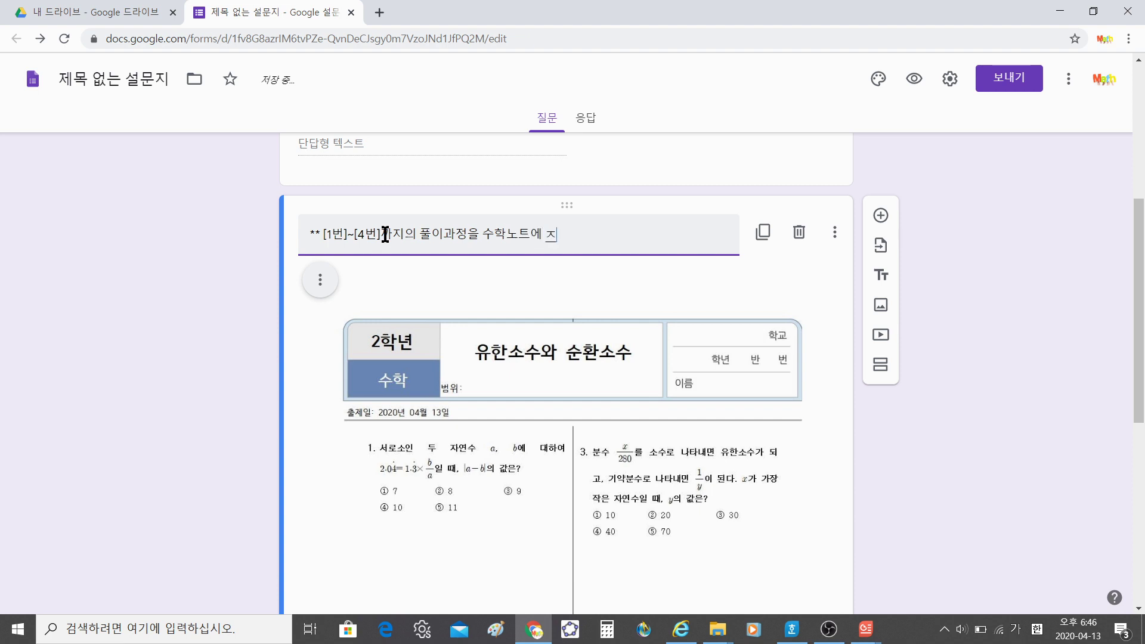
text(, 정답을)
key(BackSpace)
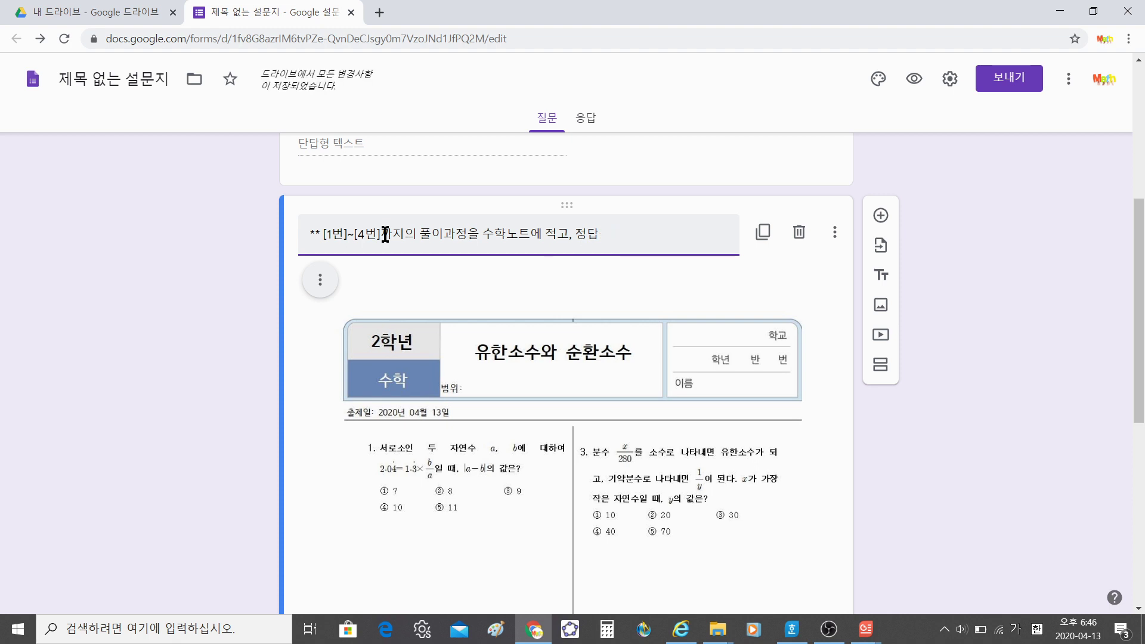
text(은)
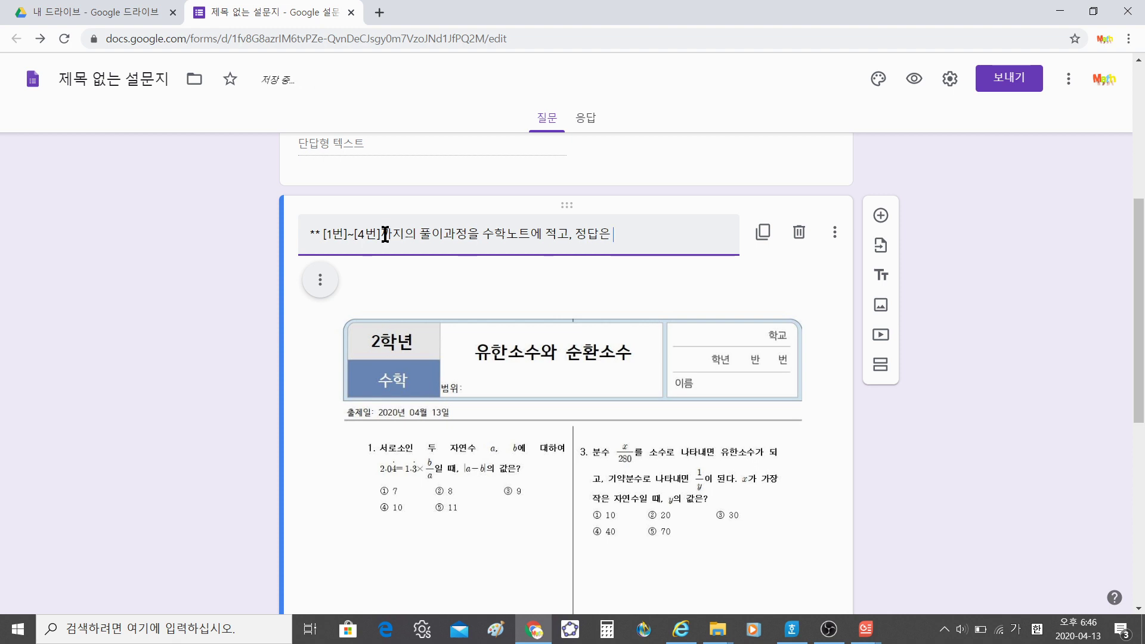
text( 아래 문)
text(항에 답하시오!)
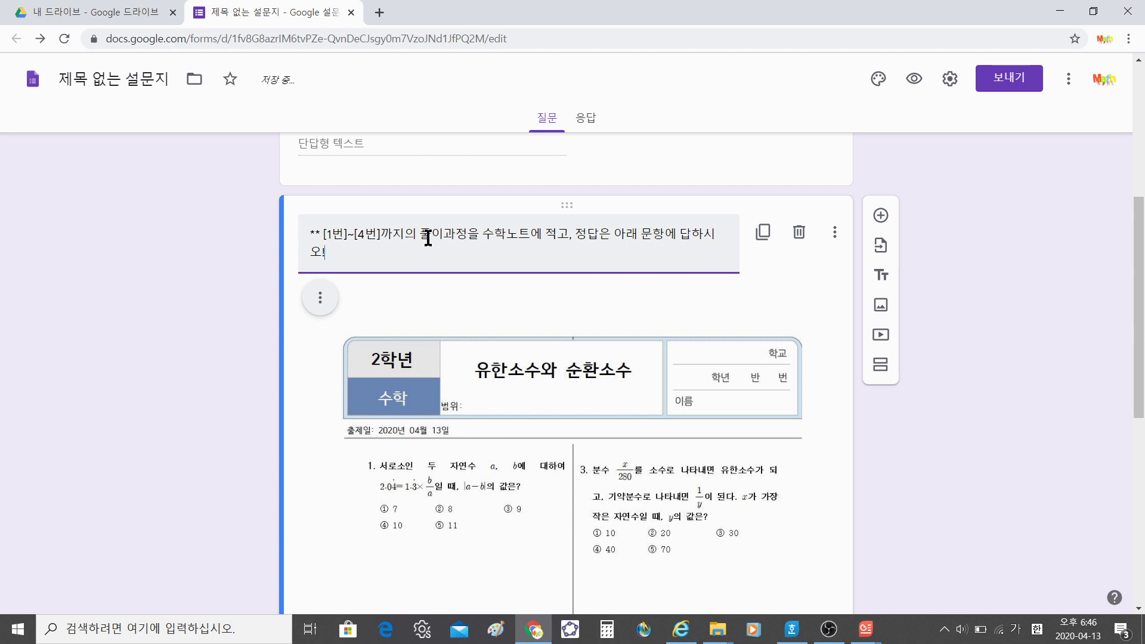
drag(422, 236, 559, 234)
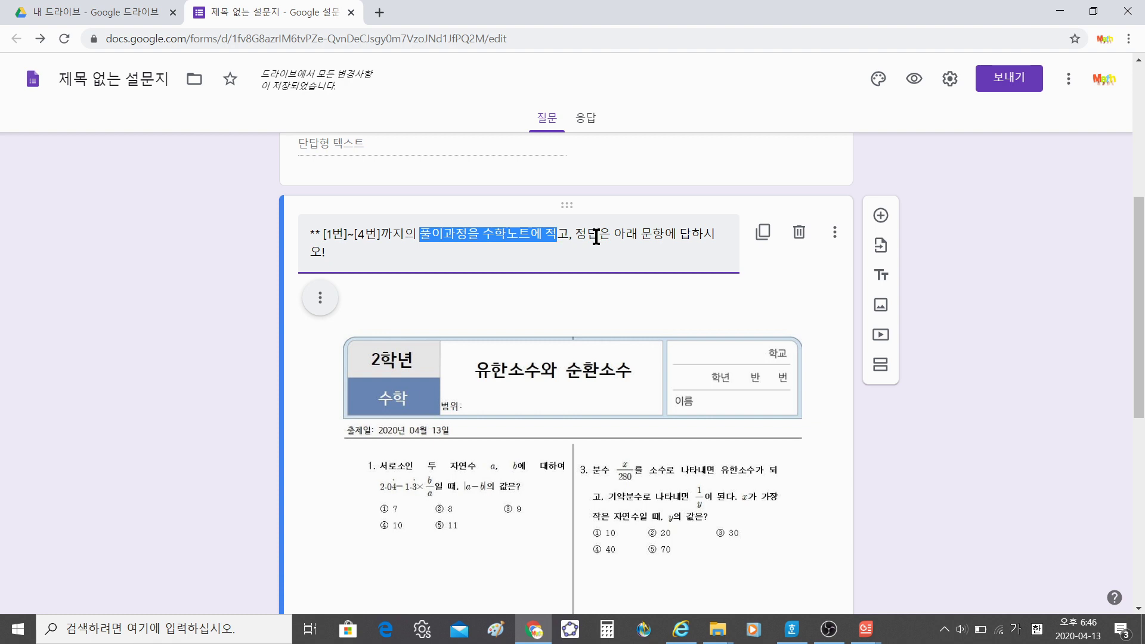
drag(575, 235, 657, 240)
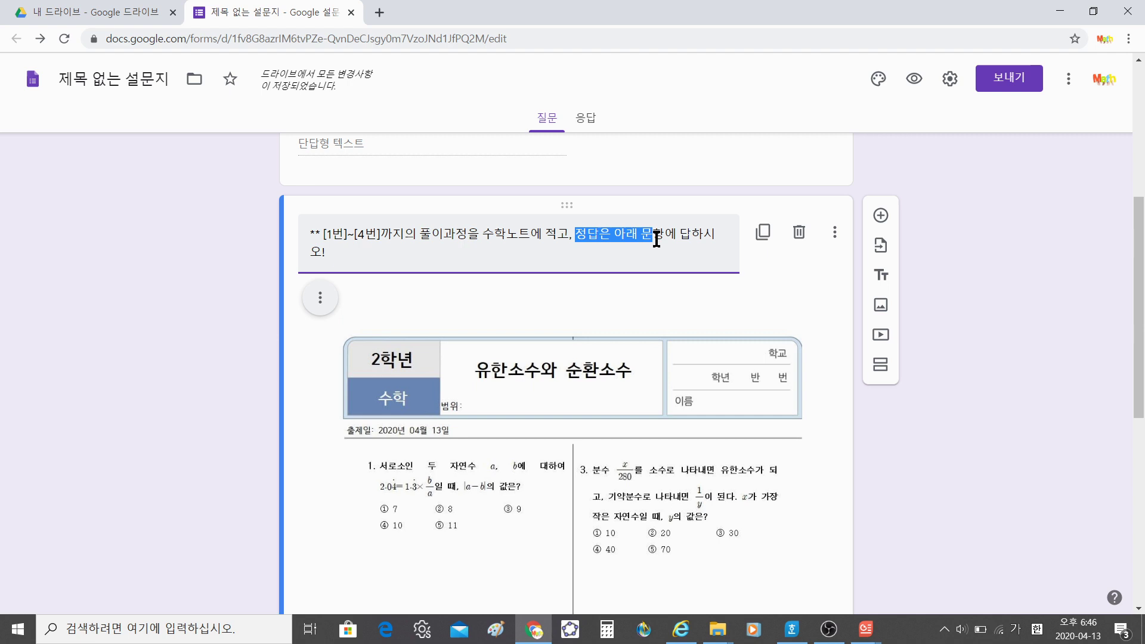
click(624, 264)
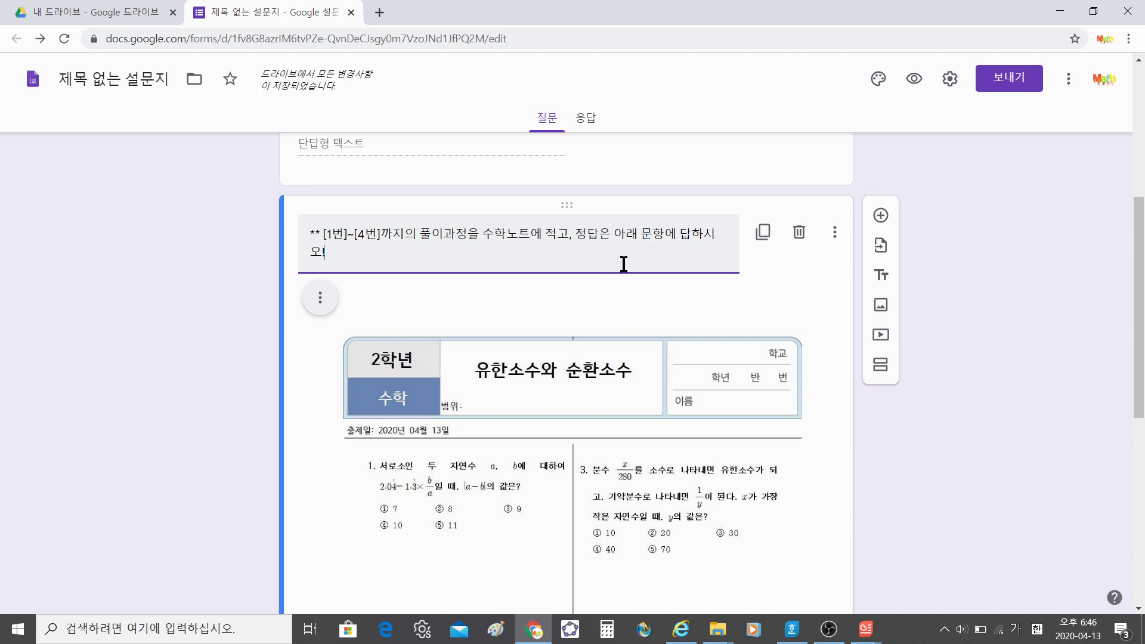
scroll(624, 264, down, 8)
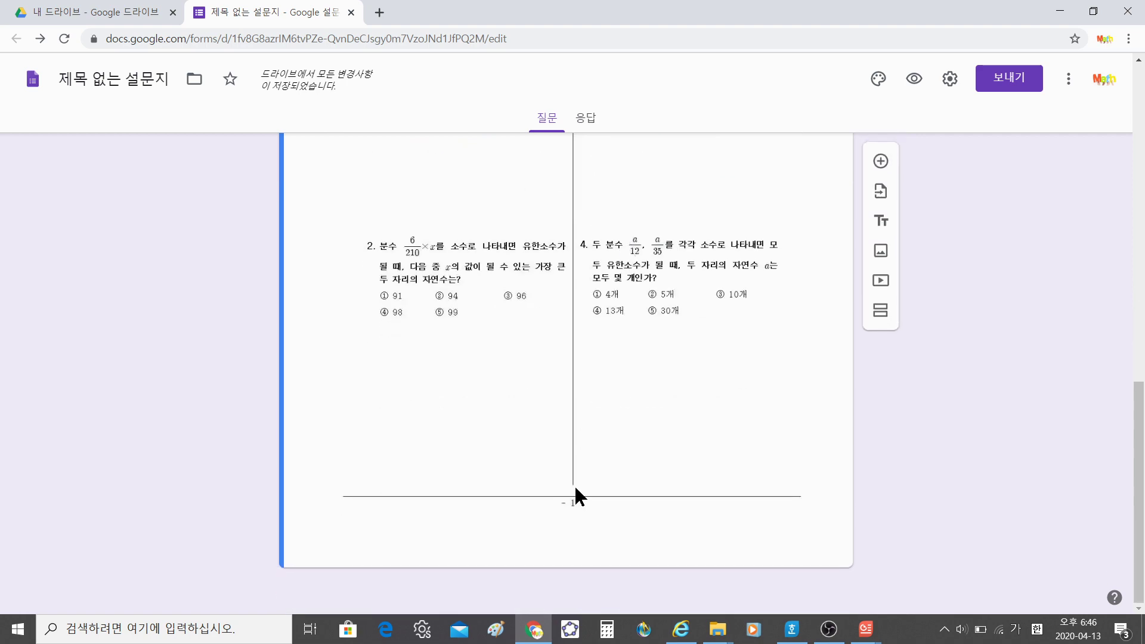
scroll(579, 484, up, 8)
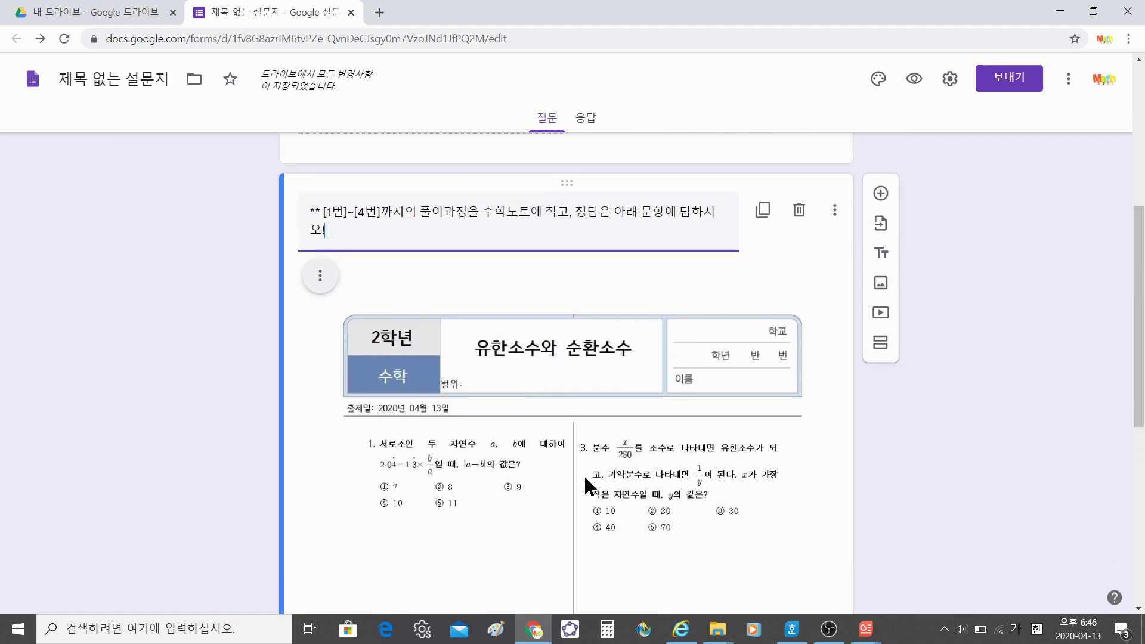
Add a question below the worksheet image, titled "[1번] 정답은?", and set its type to multiple choice (객관식 질문).
scroll(584, 473, down, 8)
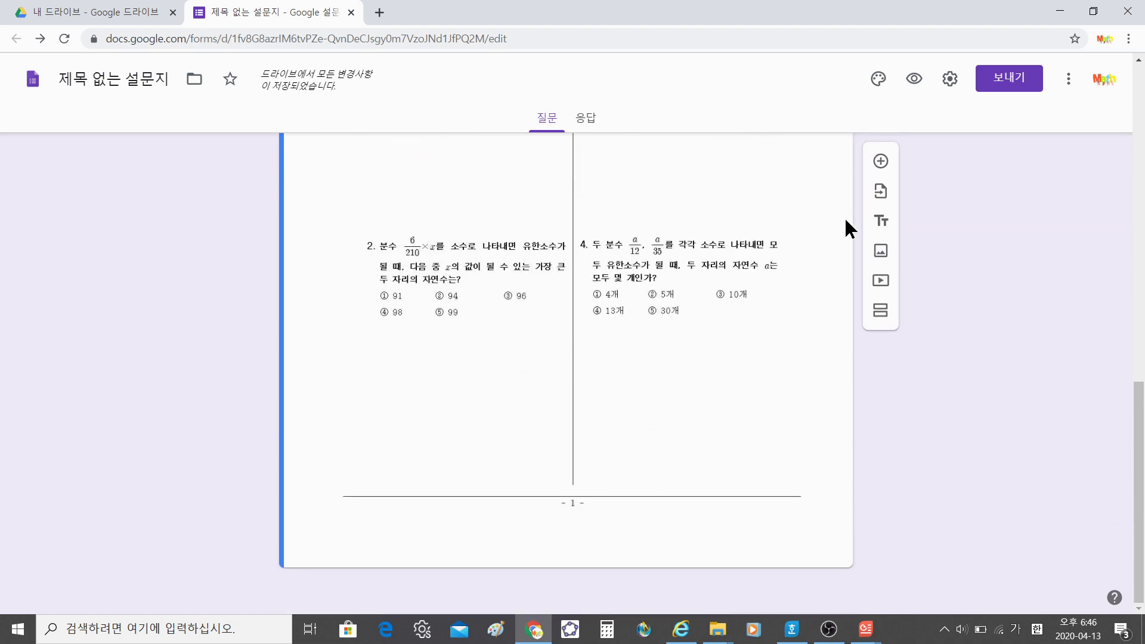
click(888, 160)
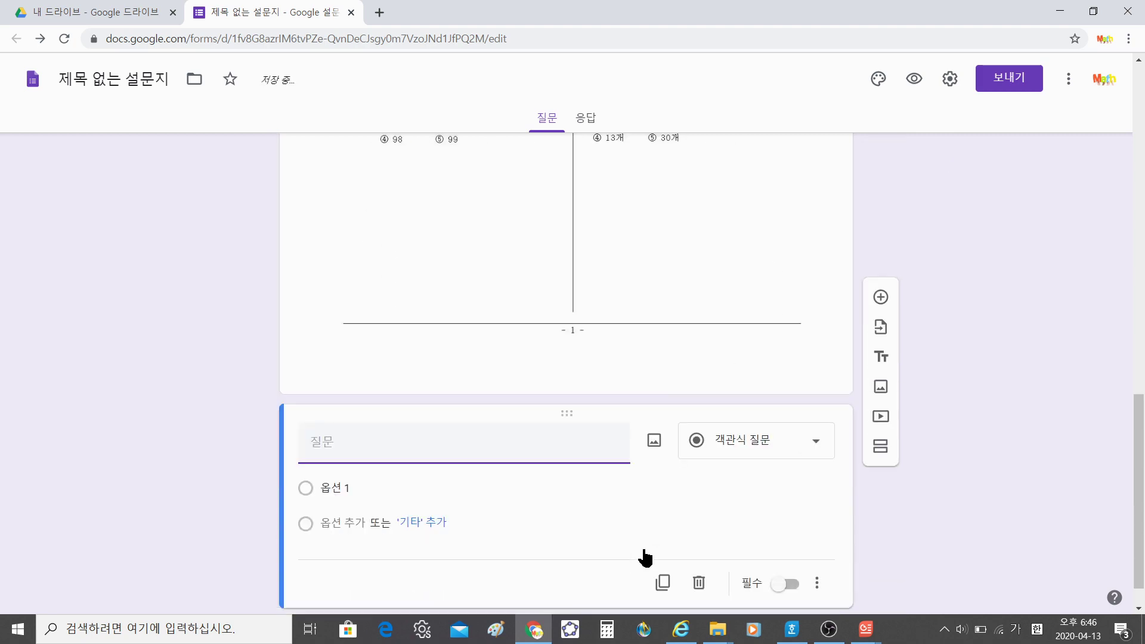
scroll(487, 474, up, 8)
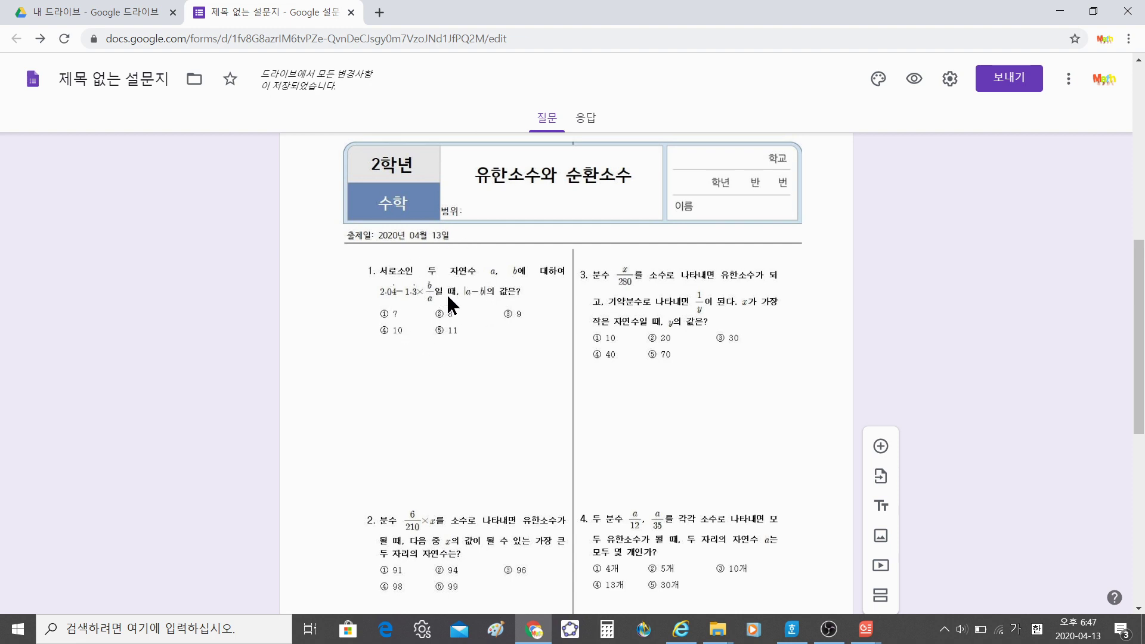
scroll(446, 292, down, 8)
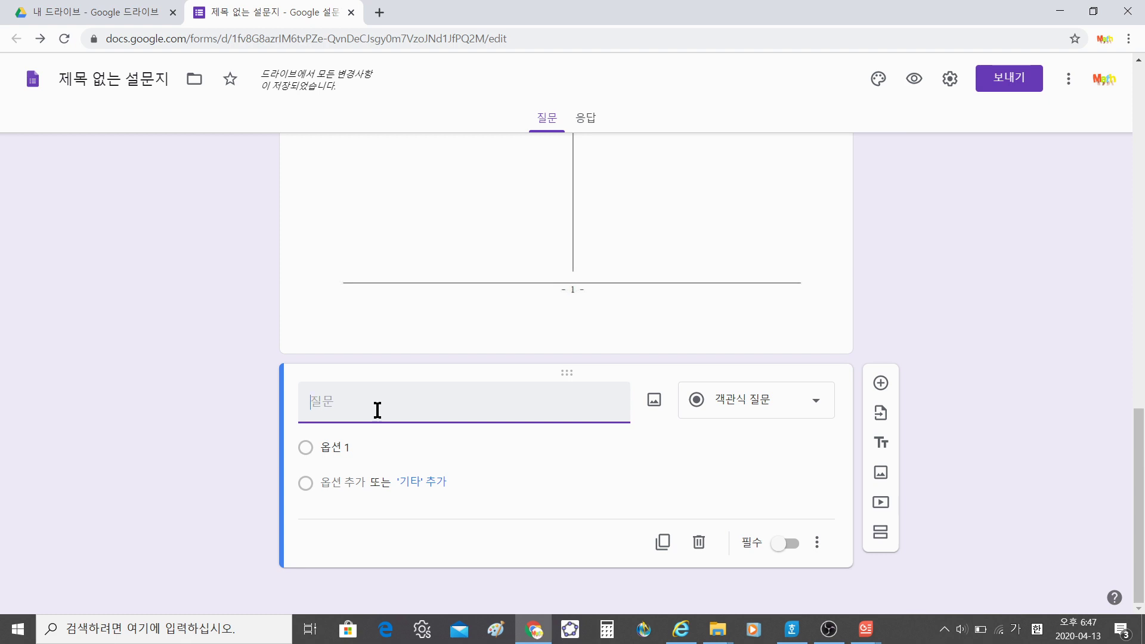
text([1번)
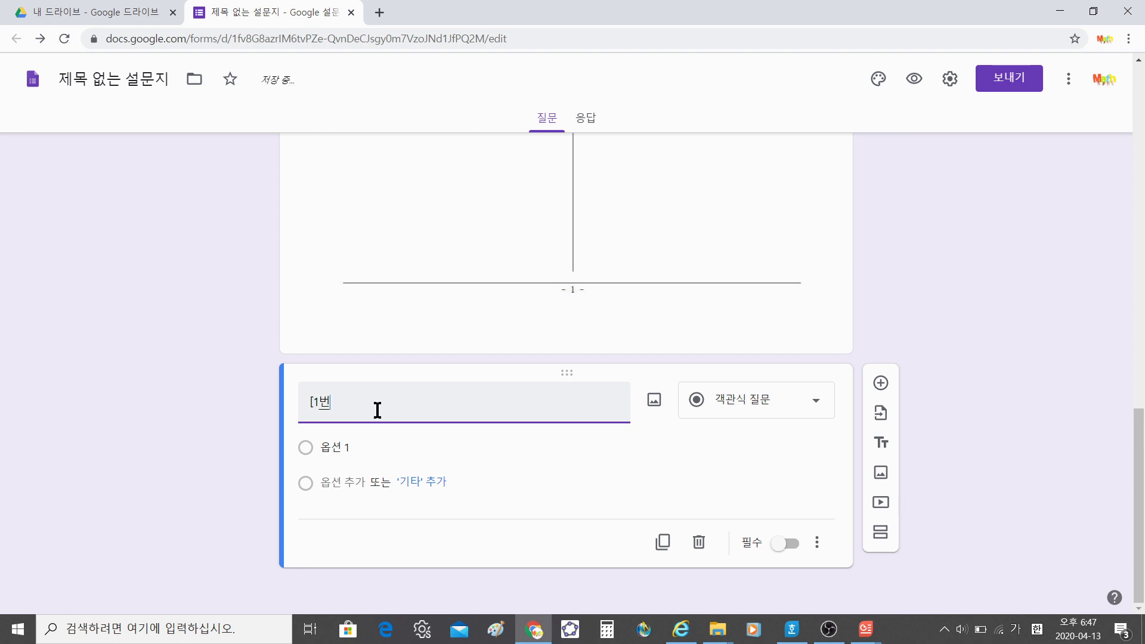
text(] 정답은?)
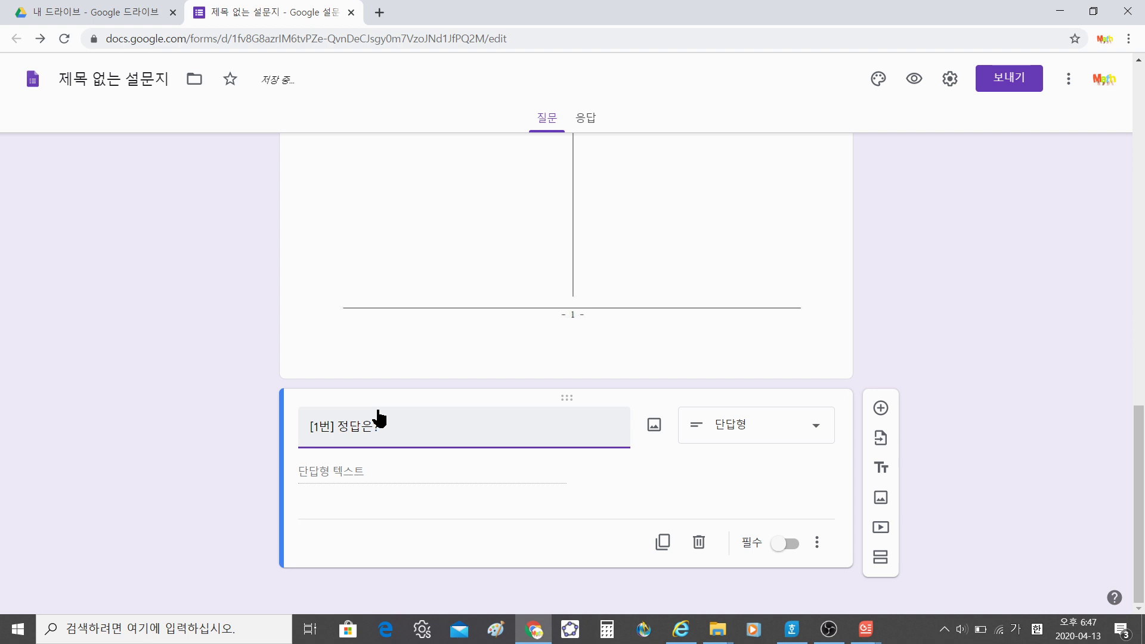
click(820, 431)
click(759, 256)
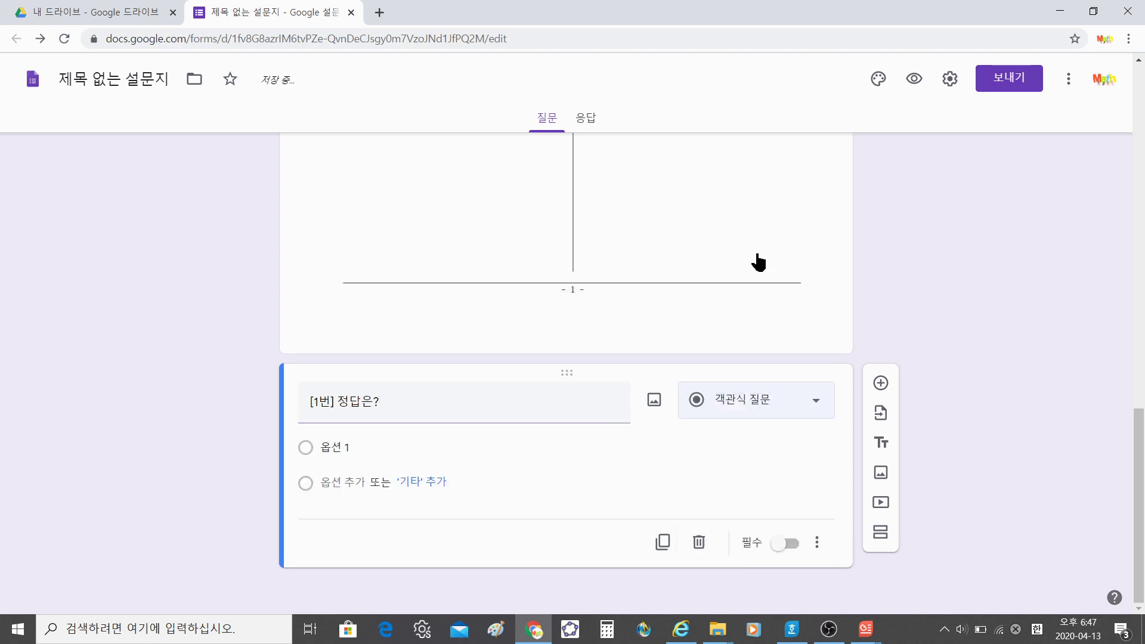
Give the "[1번] 정답은?" question five answer options: (1), (2), (3), (4) and (5).
click(340, 452)
key(ctrl)
key(ctrl)
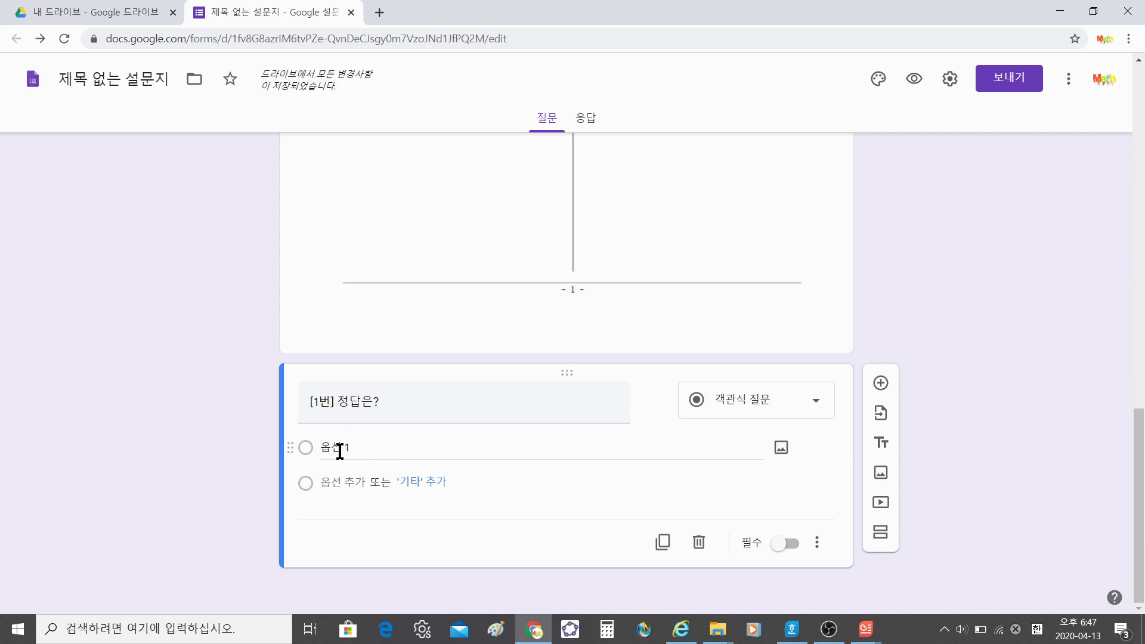
scroll(340, 451, up, 5)
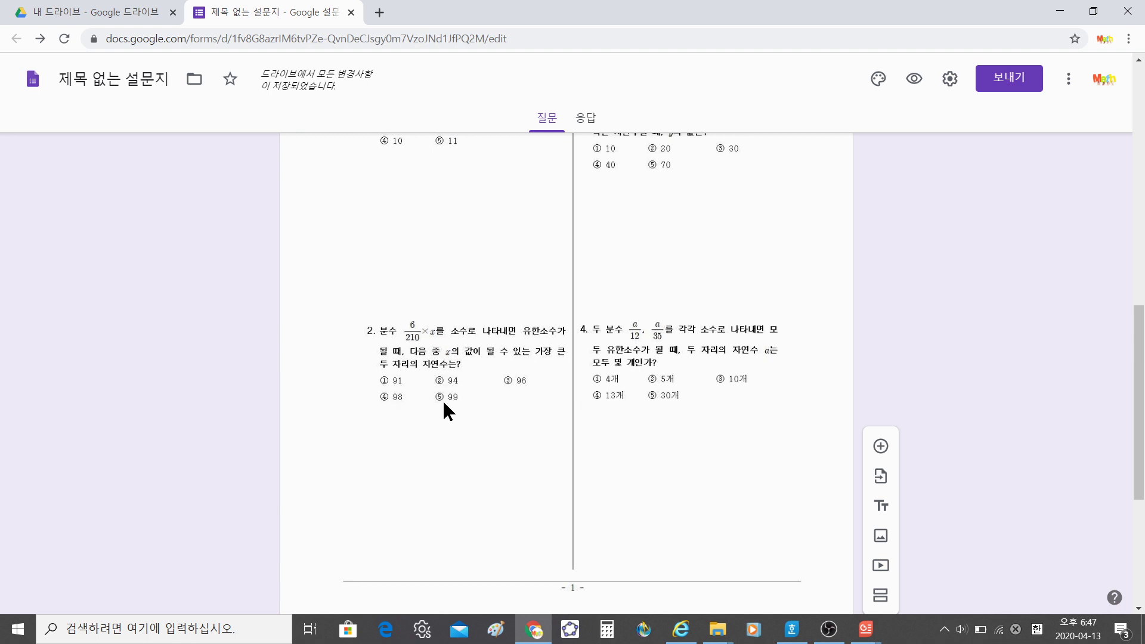
scroll(442, 403, down, 5)
click(342, 449)
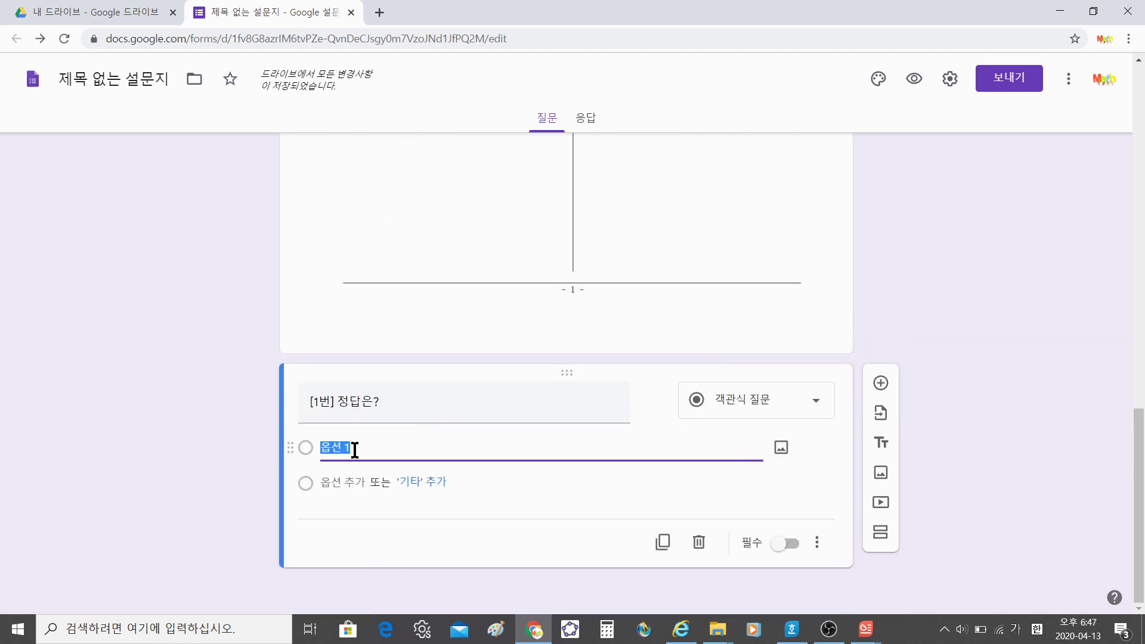
text((1)
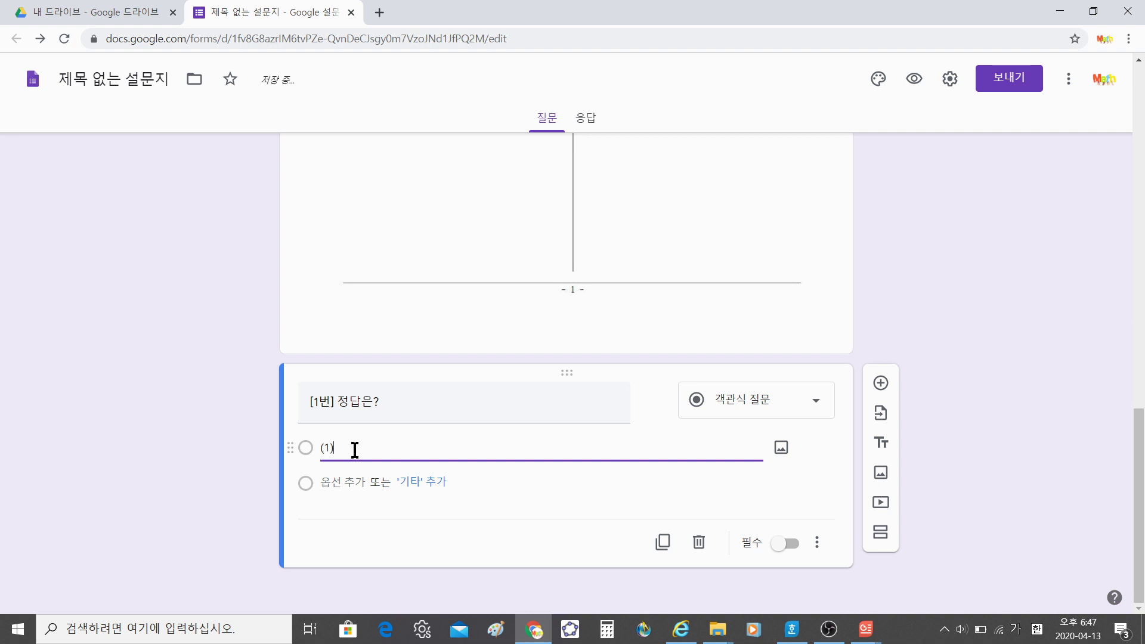
key(Return)
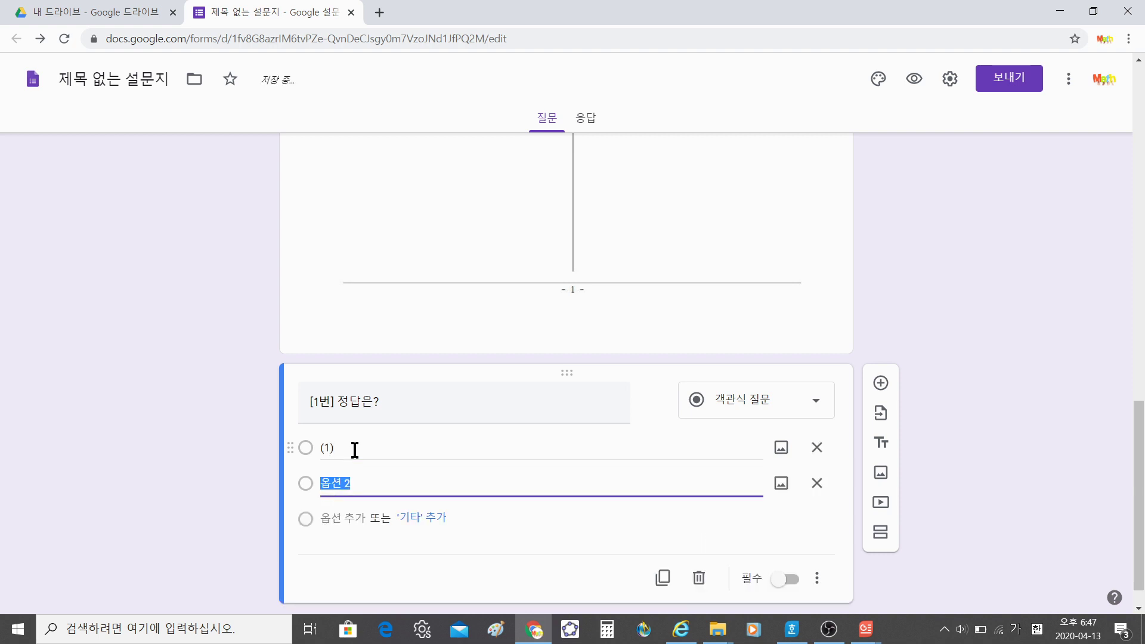
text((2))
key(Return)
text((3))
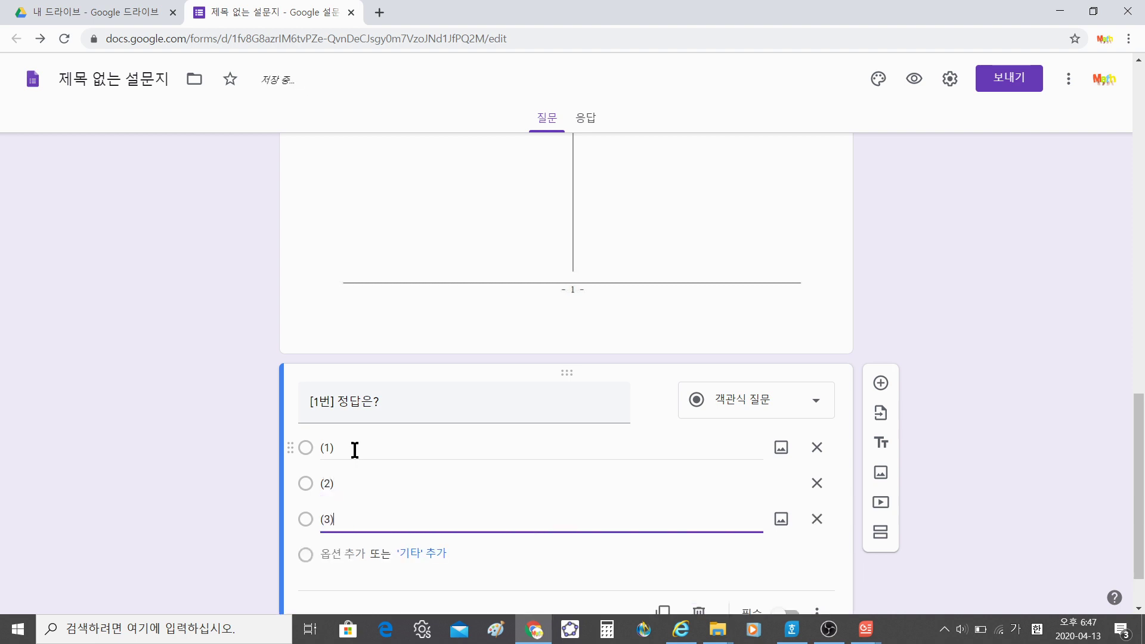
key(Return)
text((4)
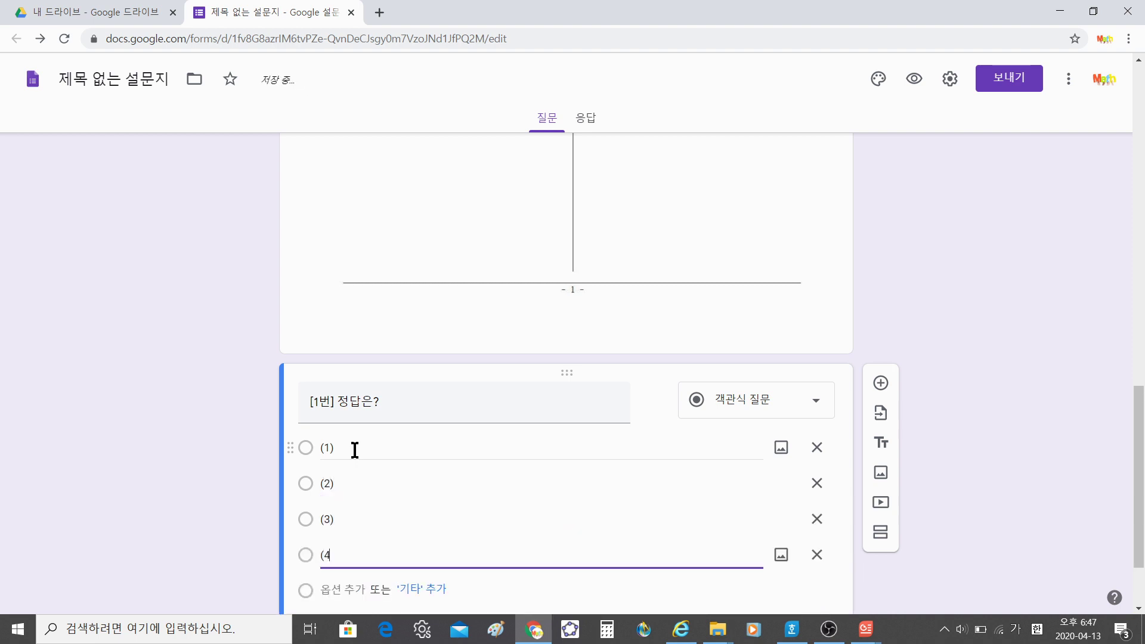
text())
key(Return)
text(()
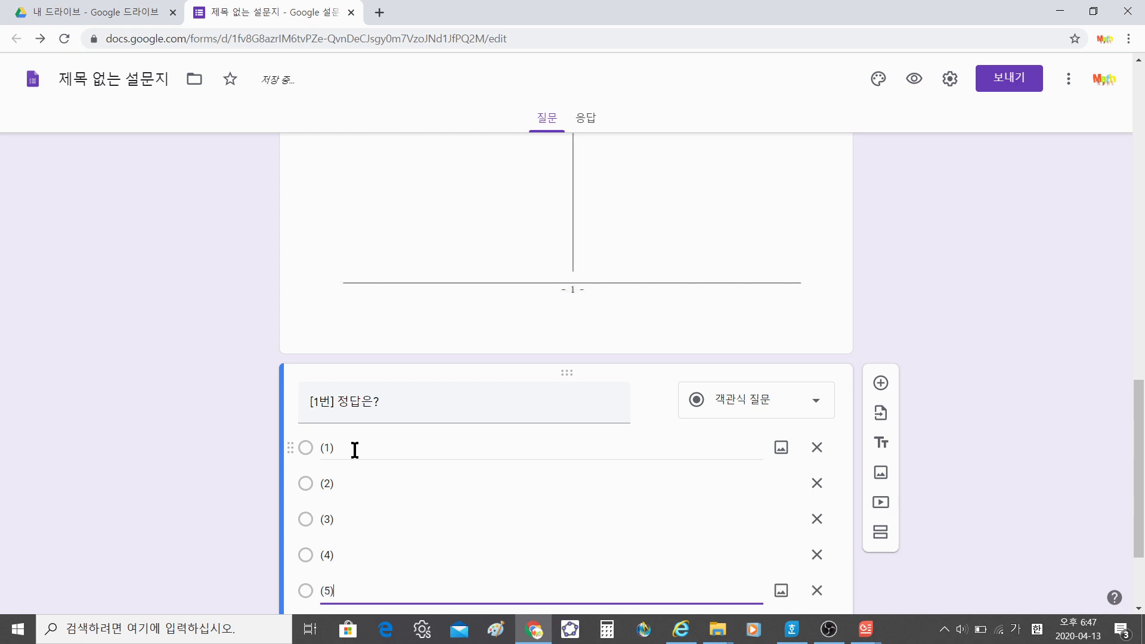
Duplicate the "[1번] 정답은?" question and retitle the copy "[2번] 정답은?".
scroll(483, 481, down, 3)
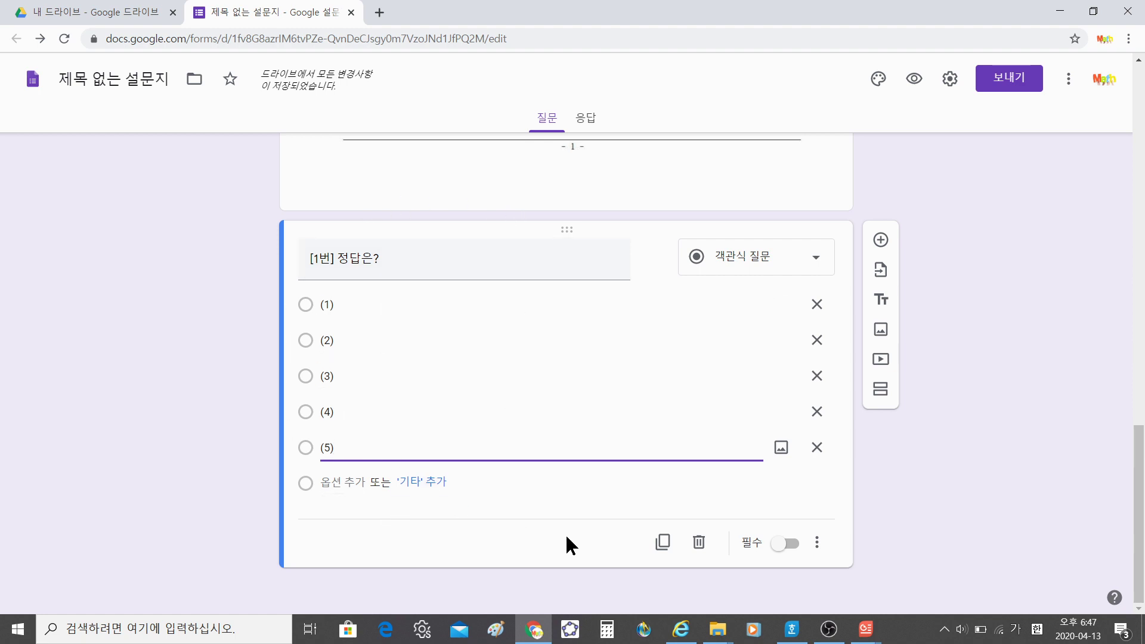
click(663, 544)
key(ctrl)
key(ctrl)
click(665, 547)
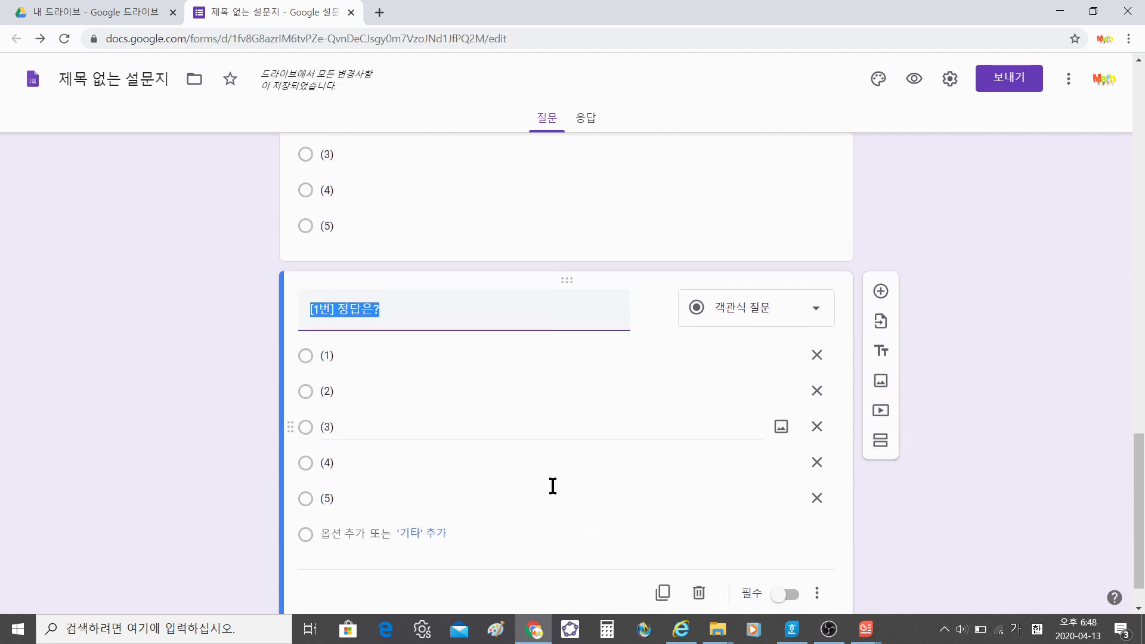
click(321, 290)
key(BackSpace)
text(2)
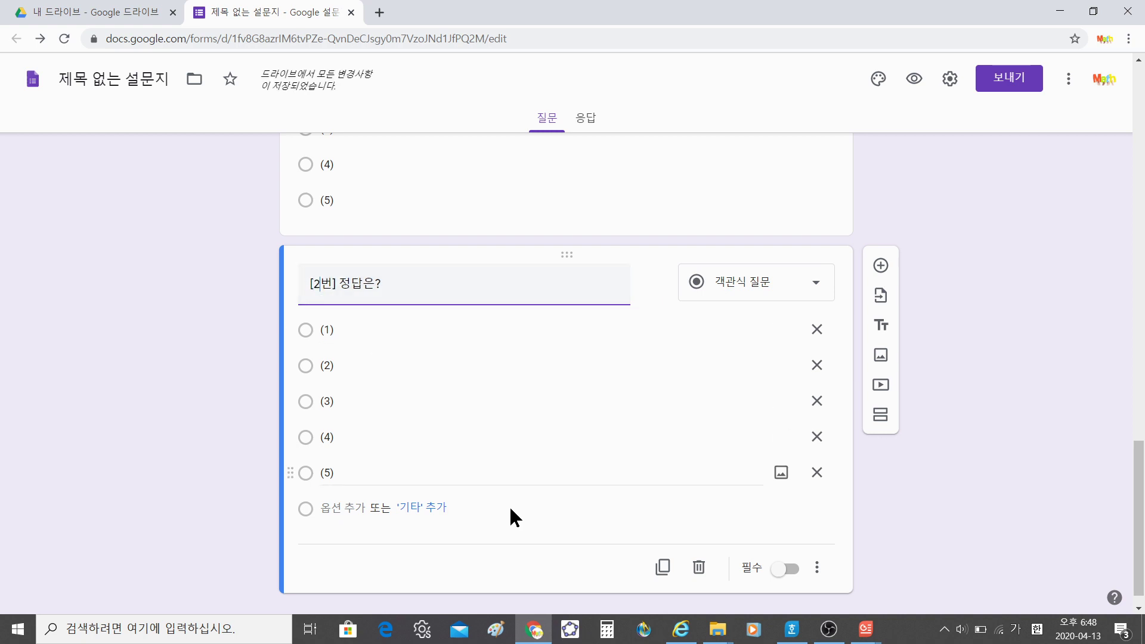
Duplicate the "[2번] 정답은?" question and retitle the copy "[3번] 정답은?".
click(664, 568)
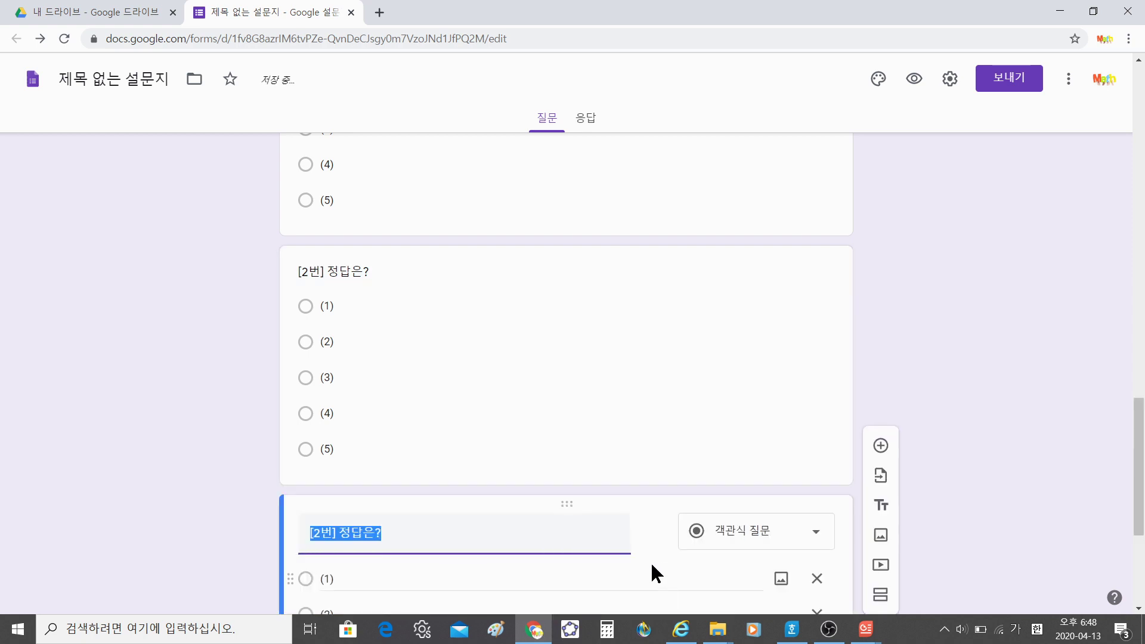
click(320, 466)
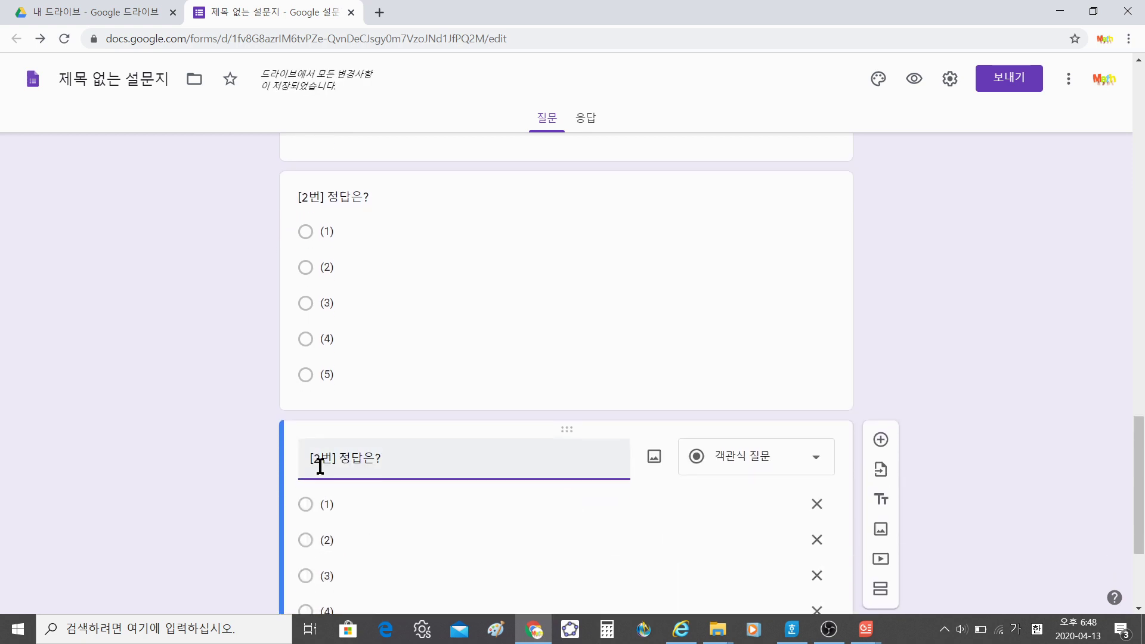
key(BackSpace)
text(3)
scroll(550, 569, down, 3)
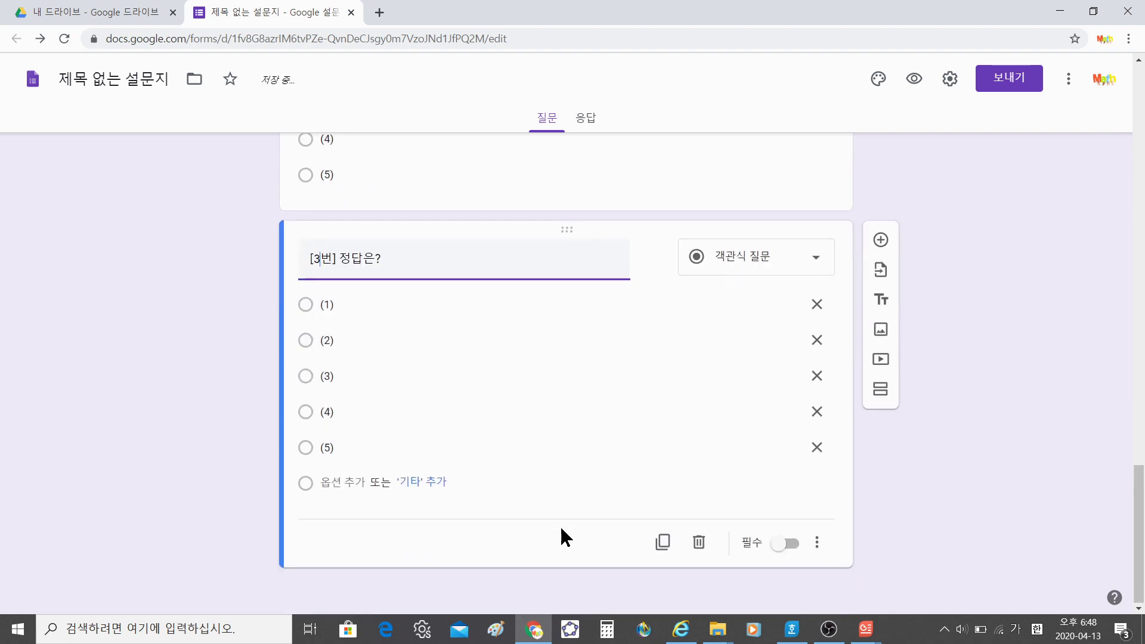
Duplicate the "[3번] 정답은?" question and retitle the copy "[4번] 정답은?".
click(665, 546)
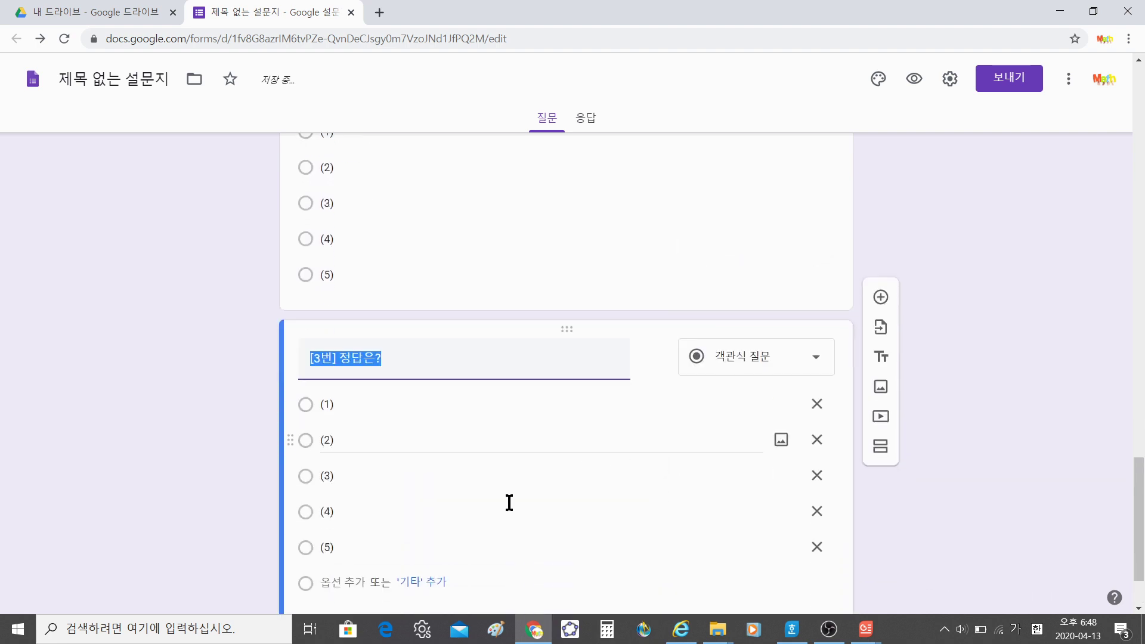
click(321, 366)
key(BackSpace)
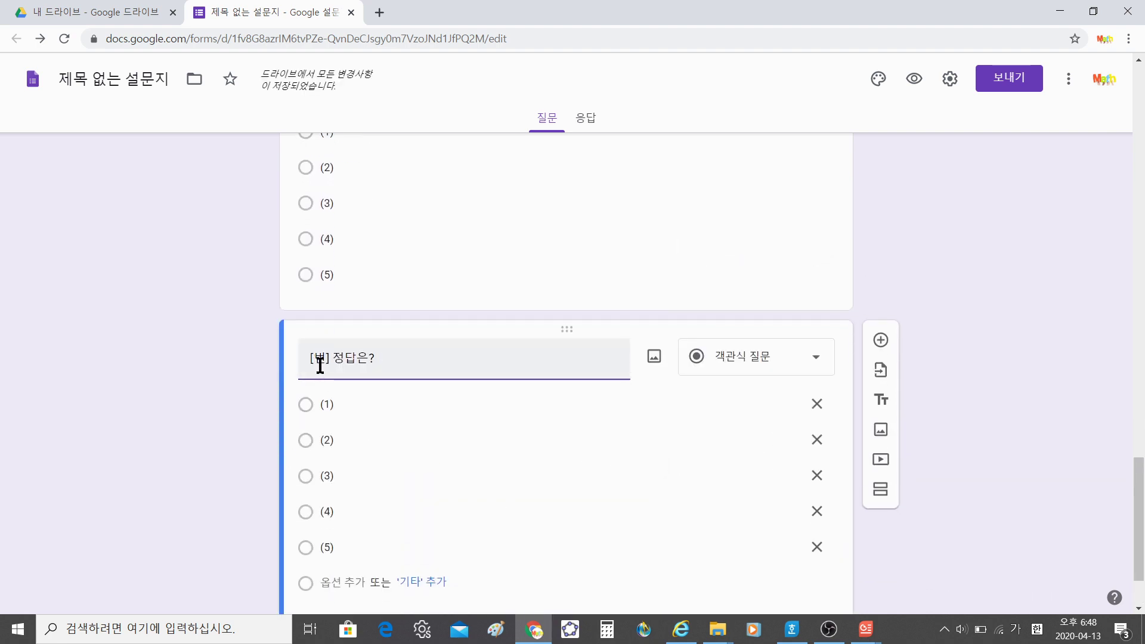
text(4)
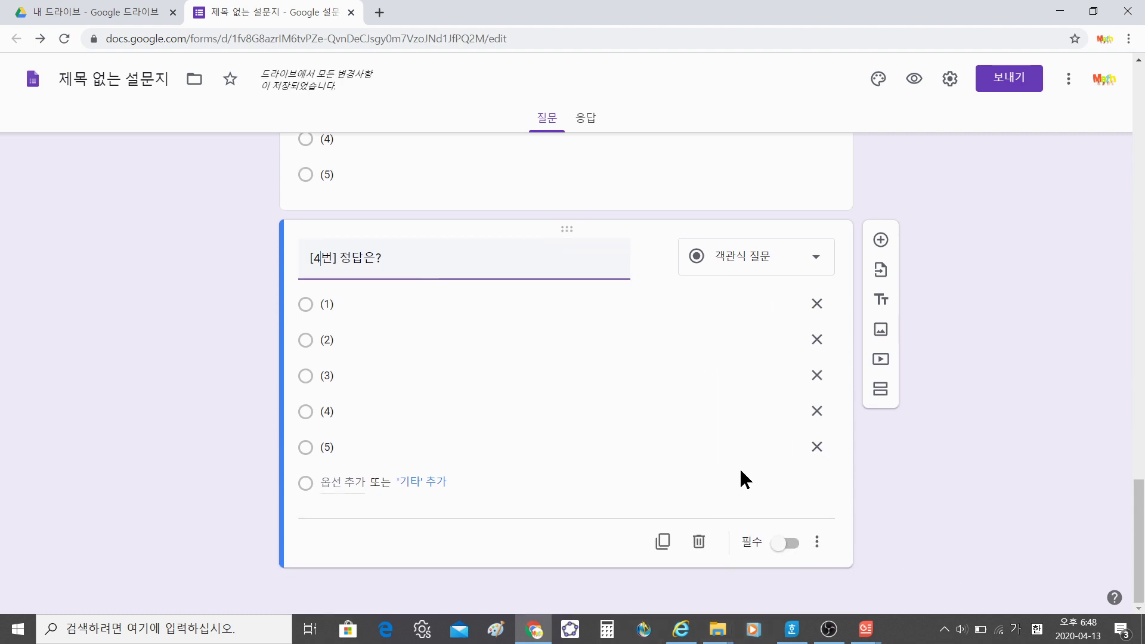
Make all four multiple-choice questions, from "[4번] 정답은?" back to "[1번] 정답은?", required (필수).
click(782, 552)
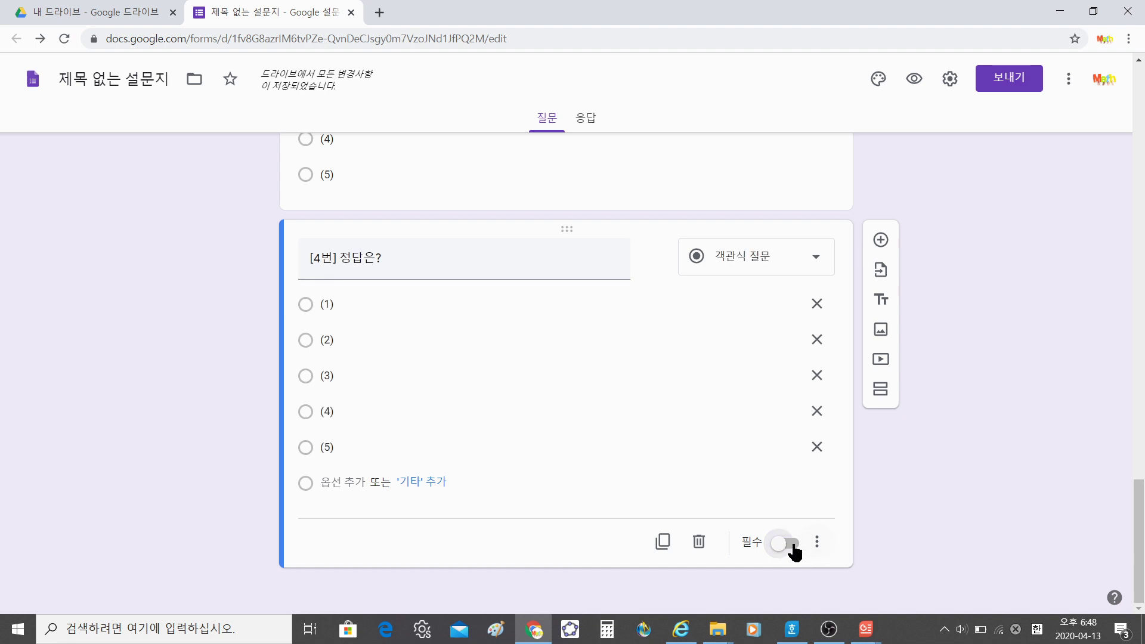
click(788, 542)
scroll(778, 471, up, 4)
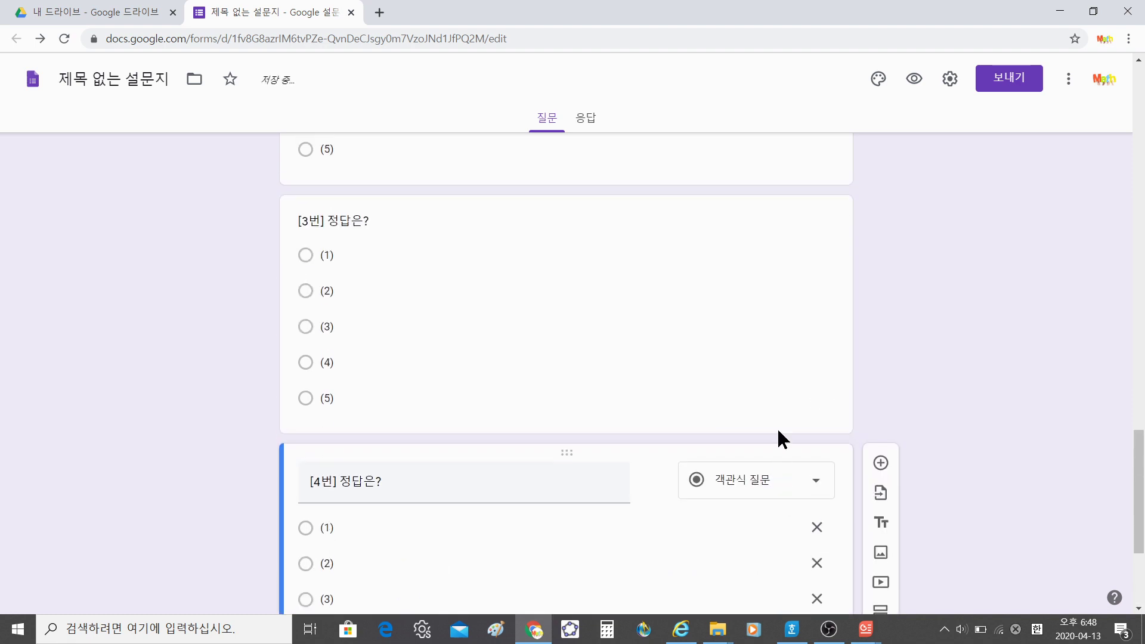
click(761, 367)
click(785, 519)
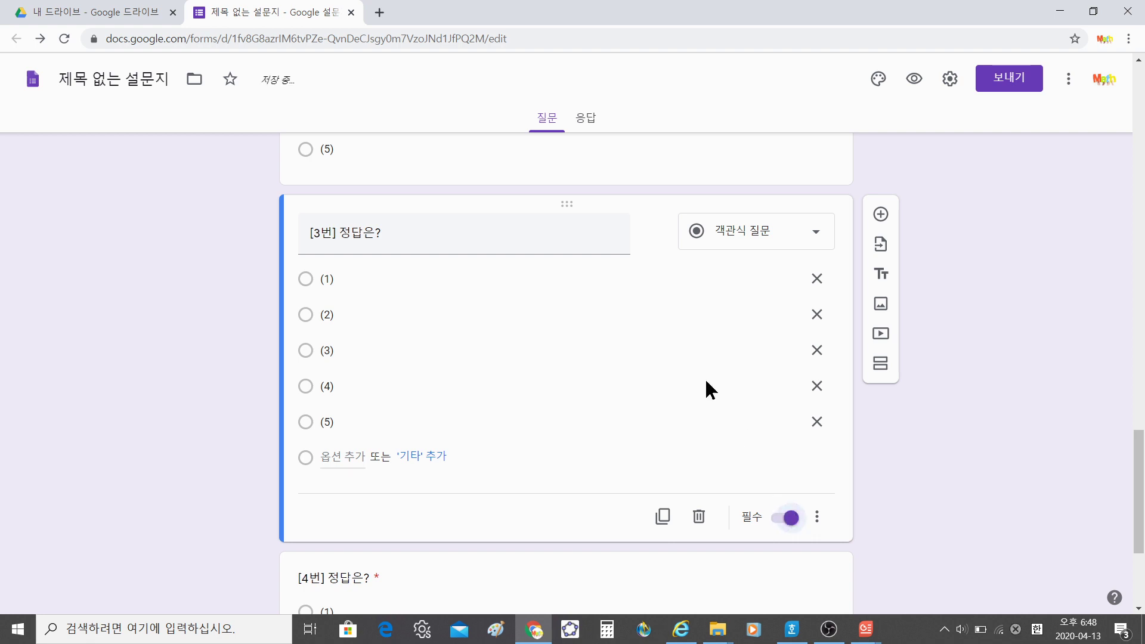
scroll(692, 365, up, 5)
click(711, 351)
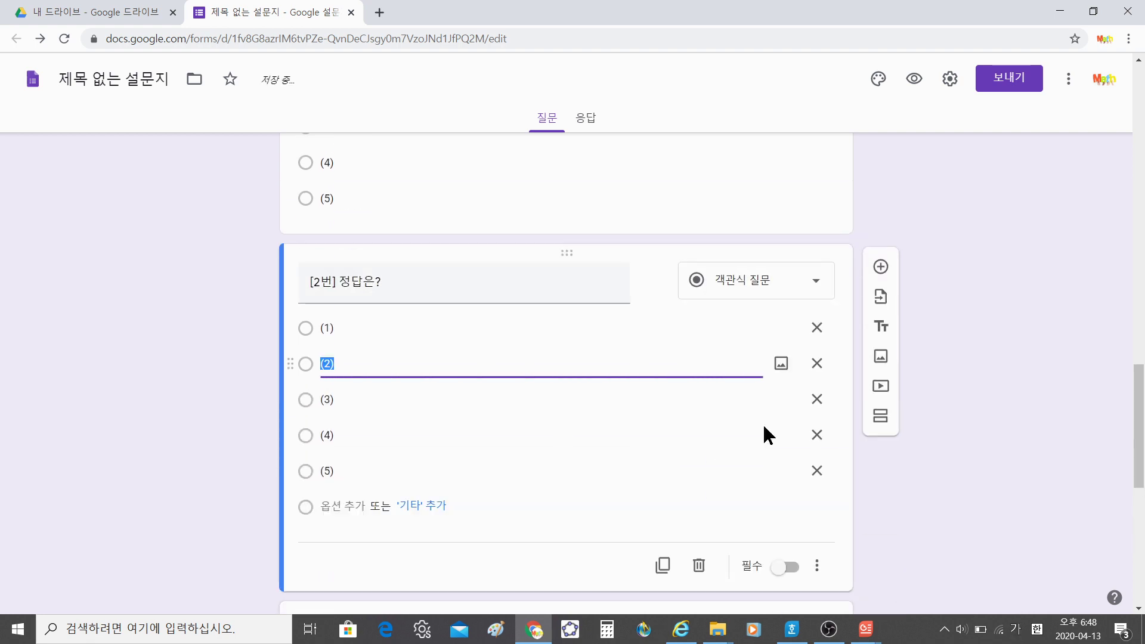
click(792, 568)
scroll(710, 418, up, 5)
click(712, 406)
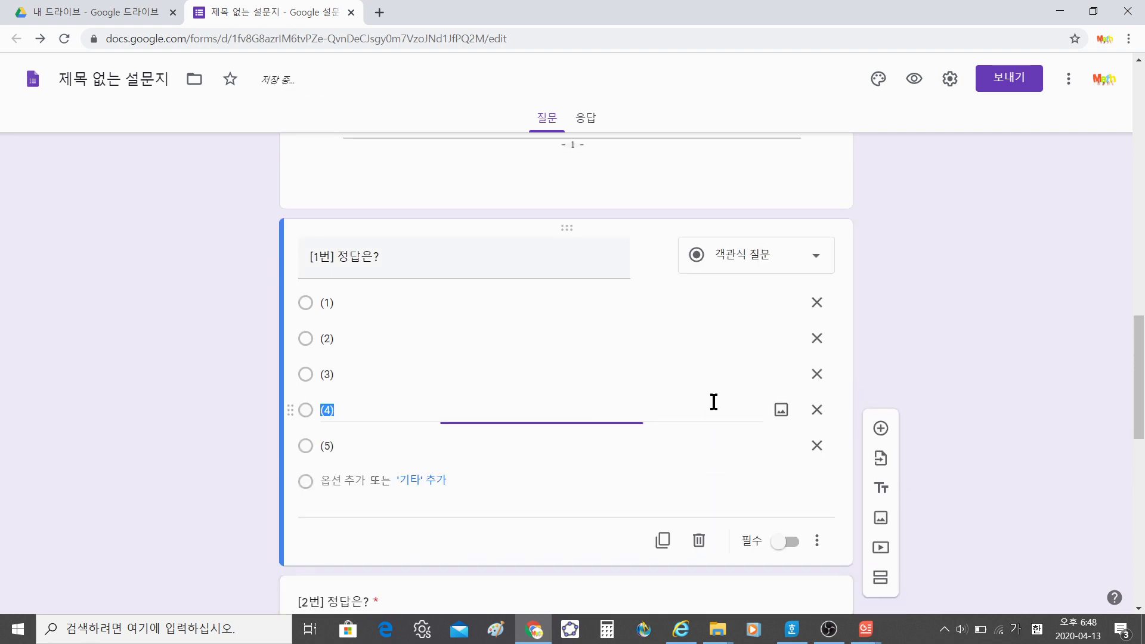
click(791, 543)
scroll(692, 445, up, 10)
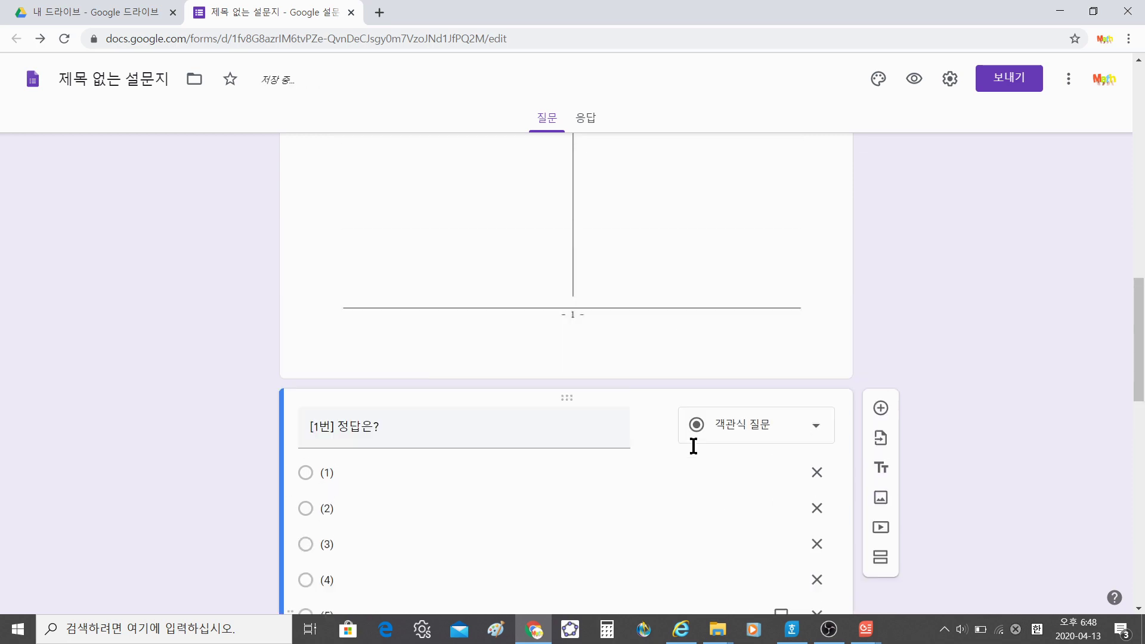
scroll(694, 443, down, 20)
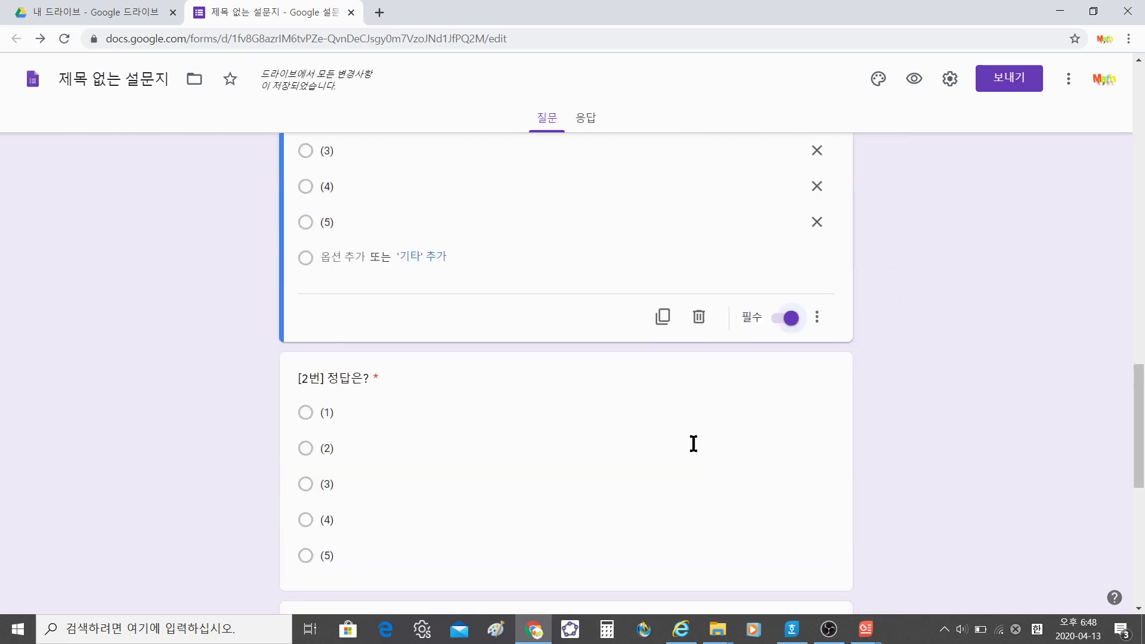
scroll(694, 443, up, 2)
click(715, 435)
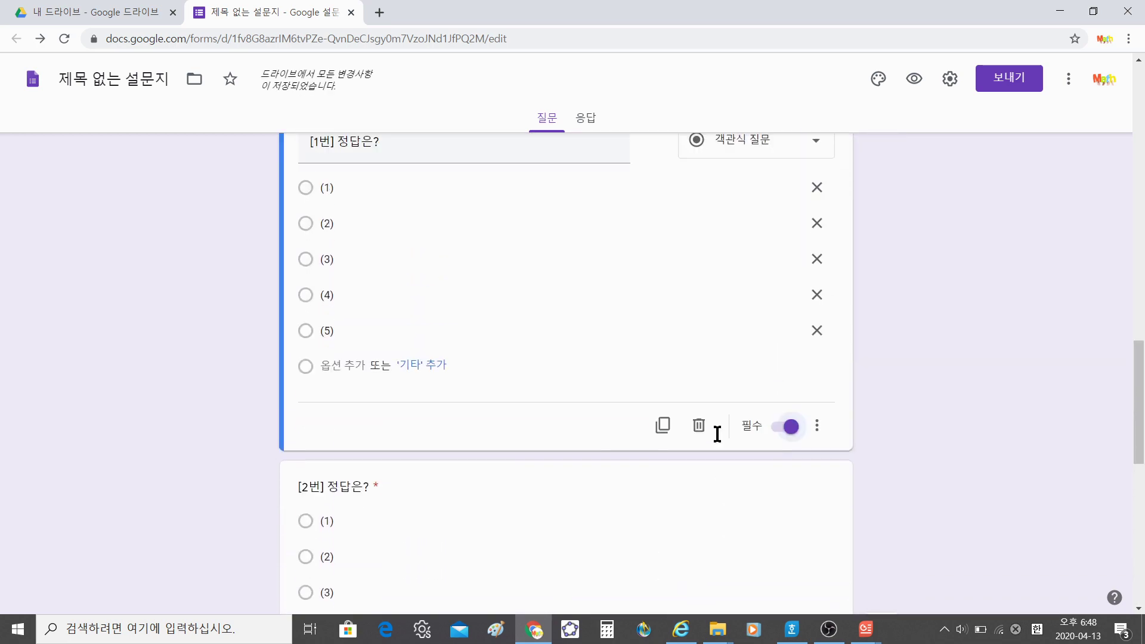
Set the form's header image to the coloured pencils picture from the 직장 및 학교 theme category.
scroll(716, 435, up, 15)
scroll(717, 434, up, 1)
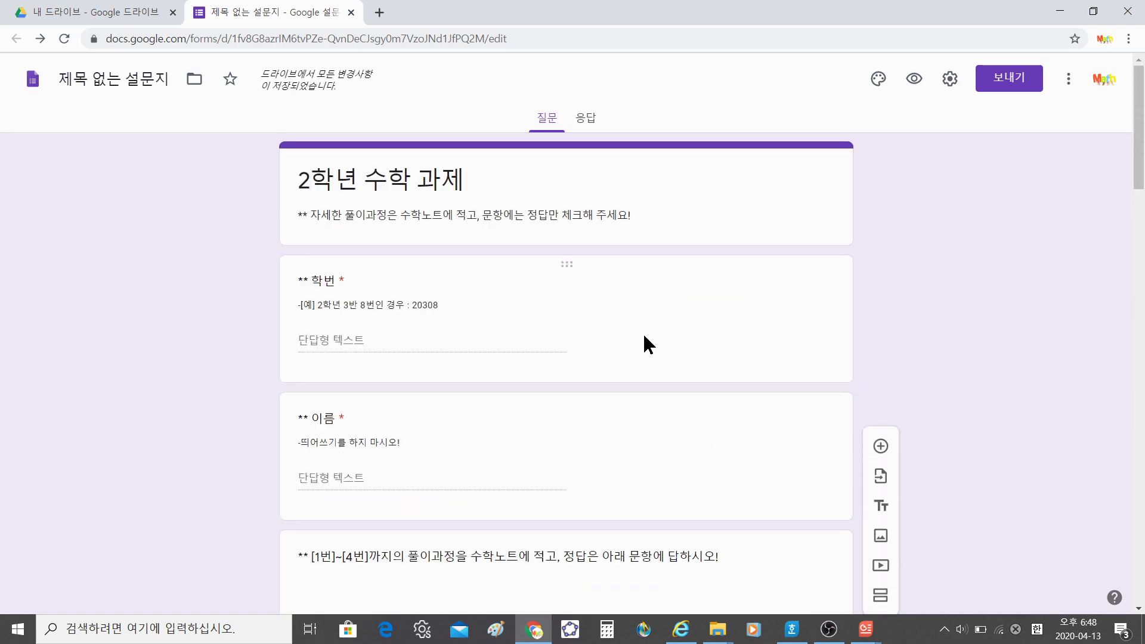
click(880, 83)
click(880, 88)
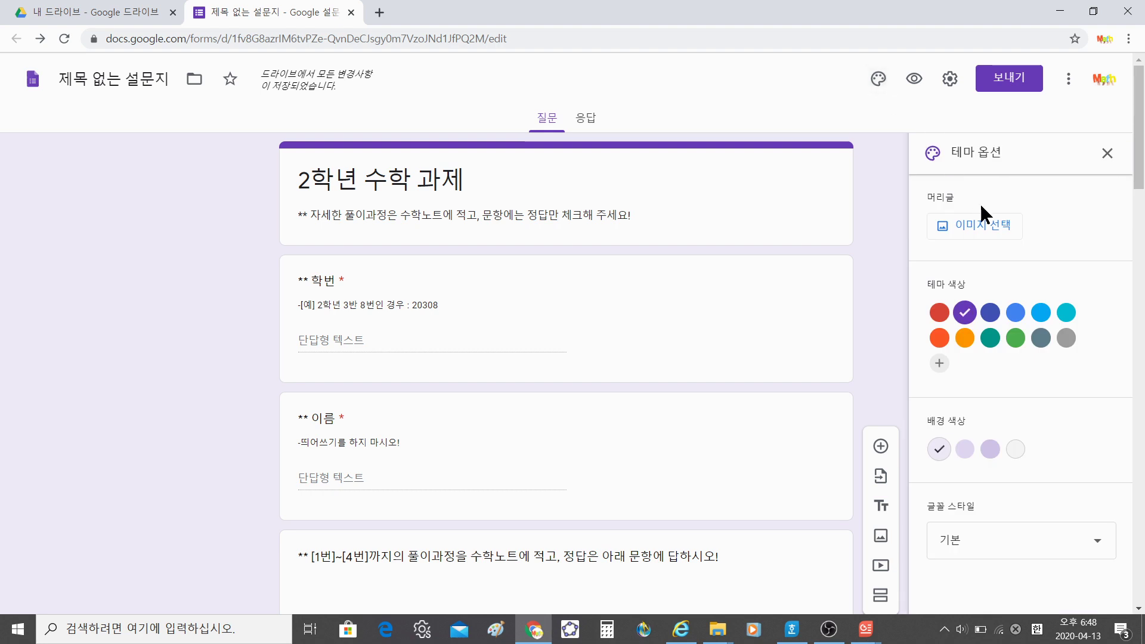
click(1007, 233)
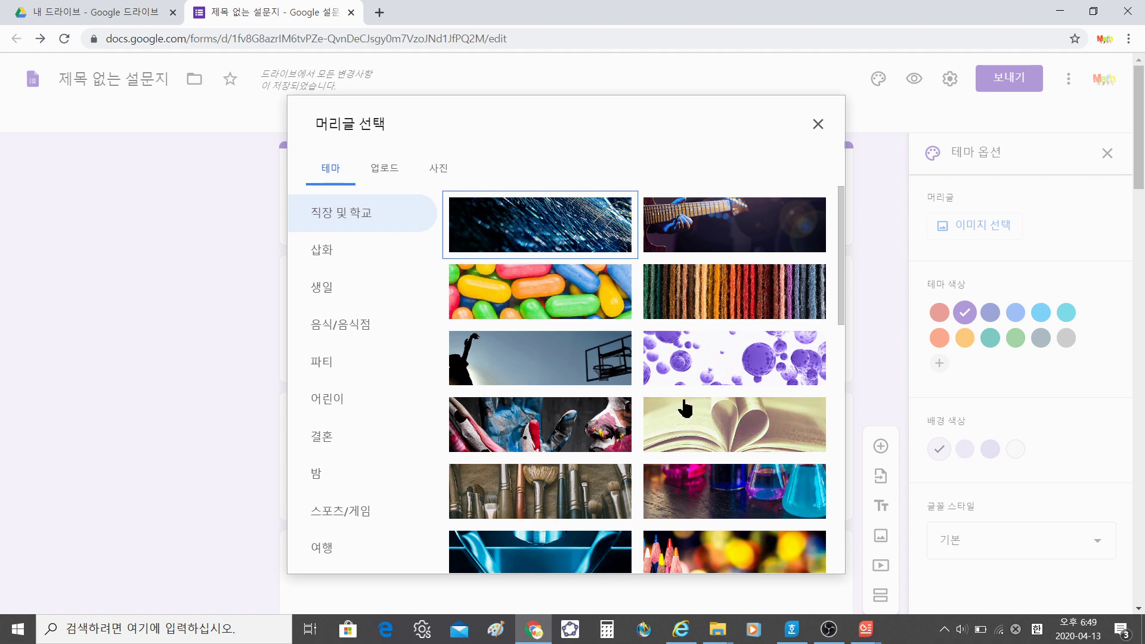
scroll(681, 406, down, 3)
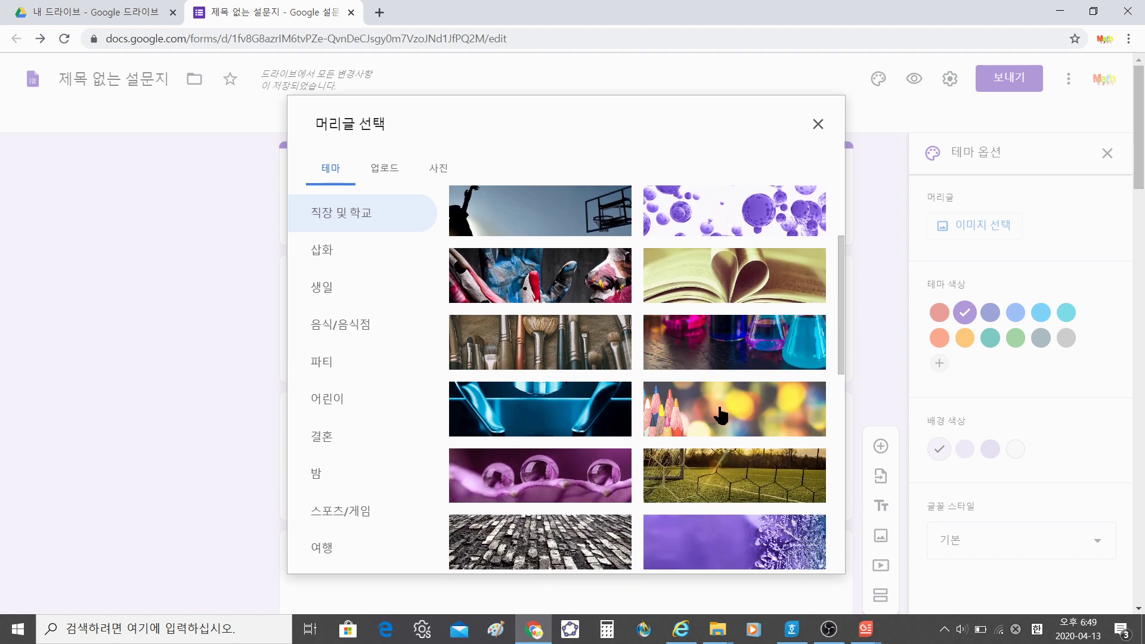
click(721, 414)
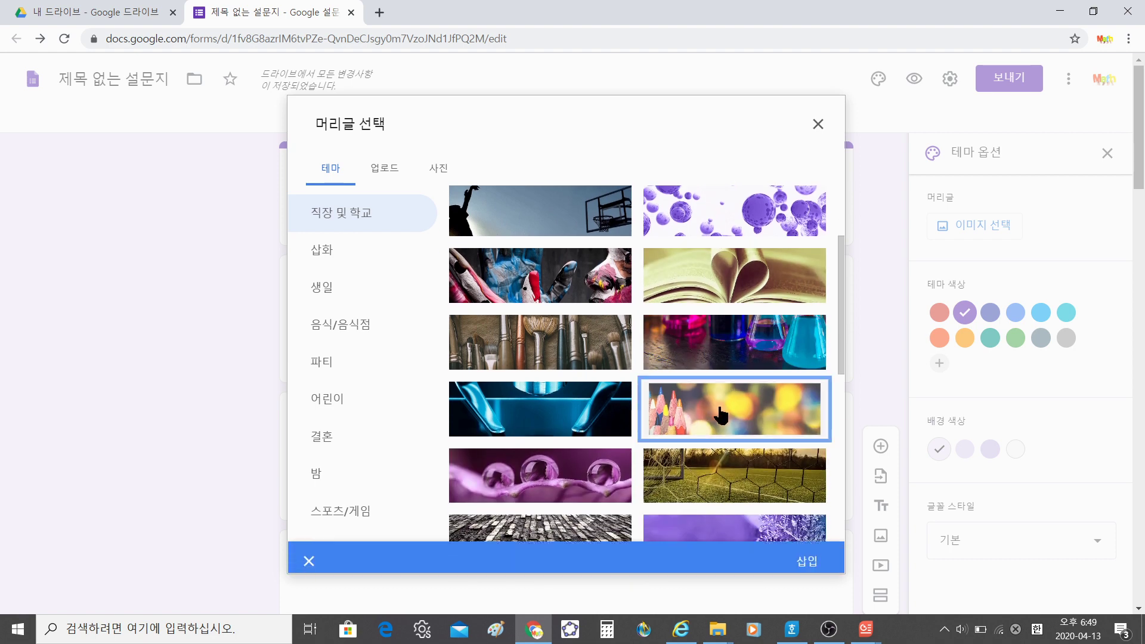
click(815, 559)
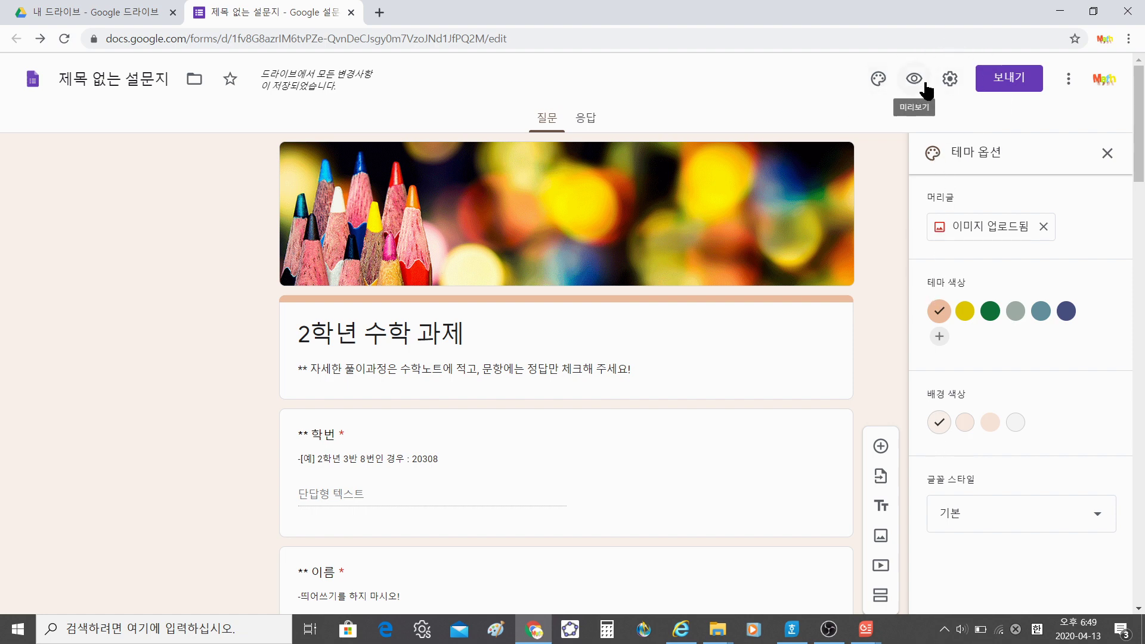
Limit the form to one response per person, let respondents see summary charts and text responses, and save the settings.
click(952, 83)
click(952, 84)
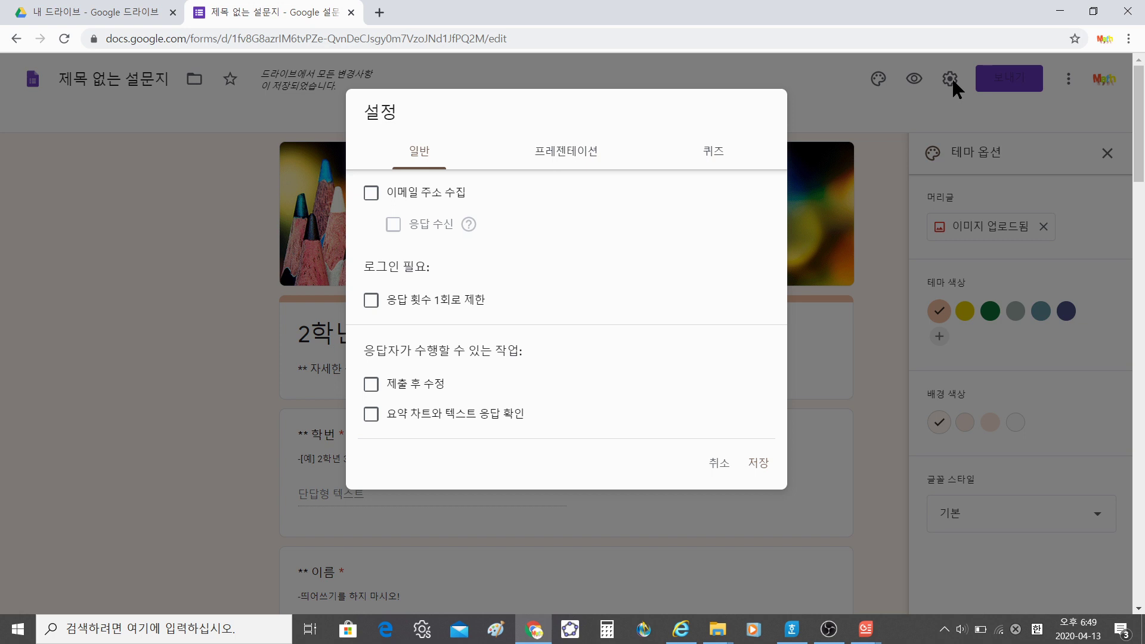
click(419, 157)
click(372, 300)
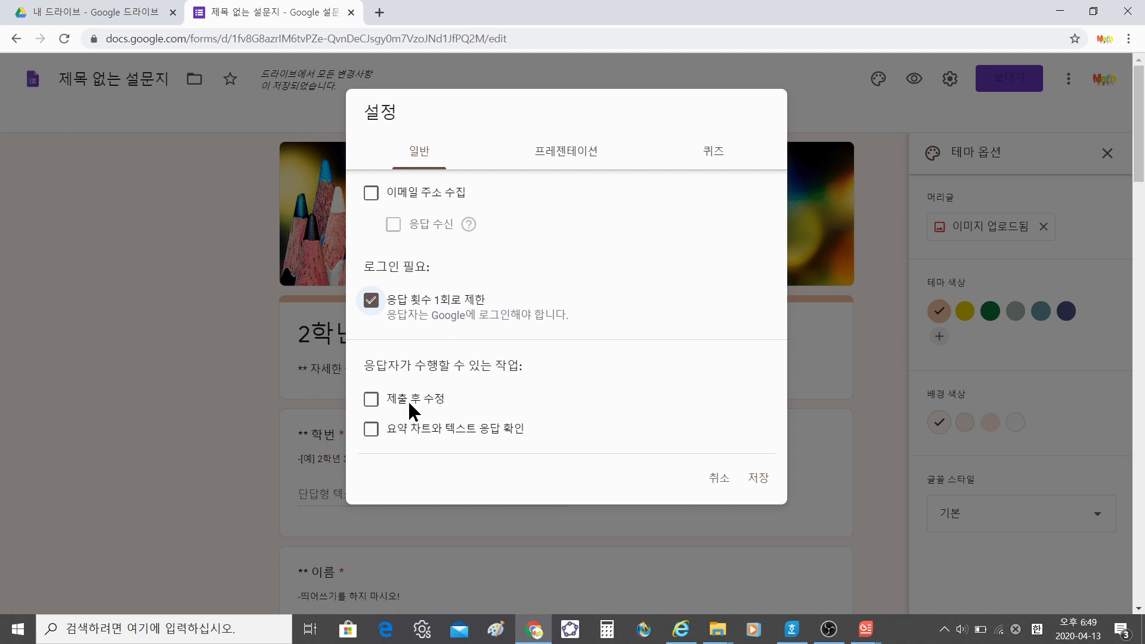
click(370, 430)
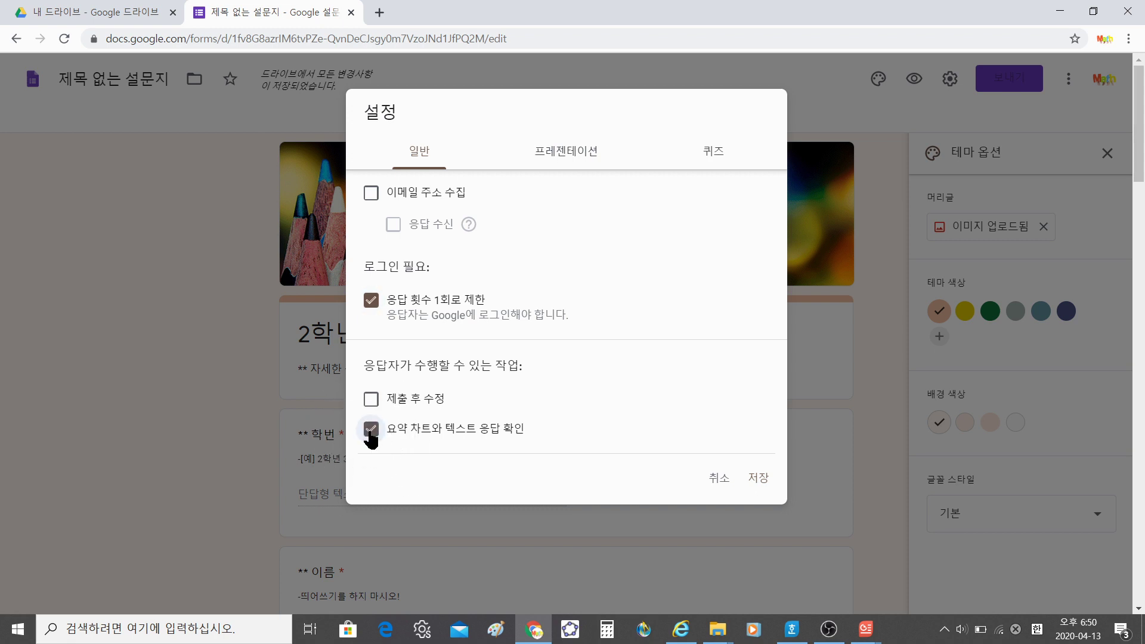
click(755, 479)
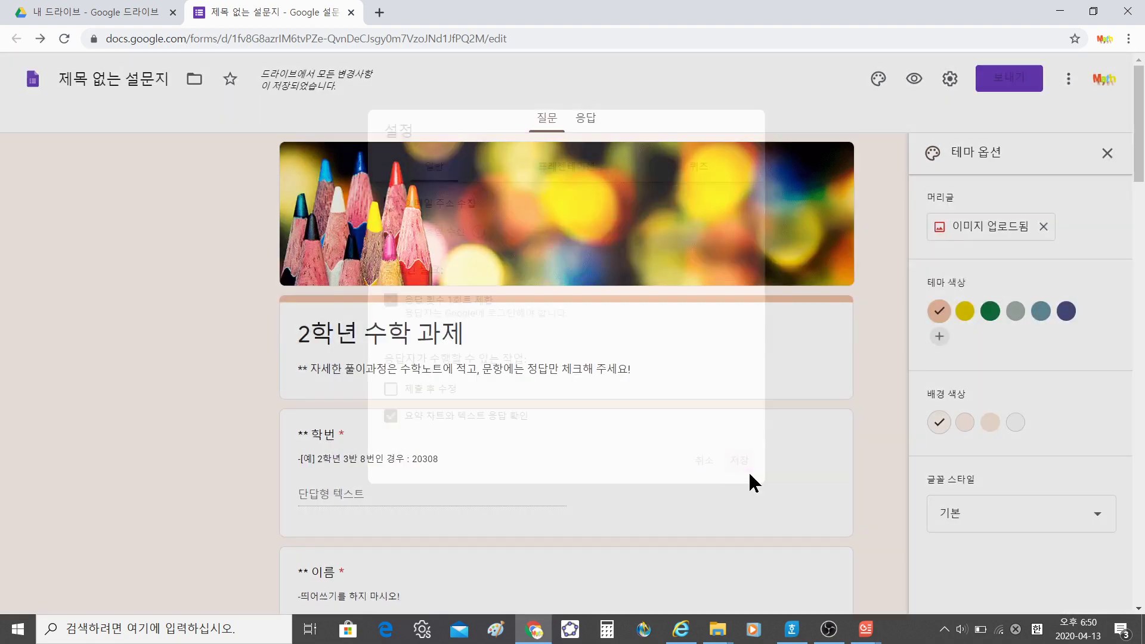
Turn the form into a quiz (퀴즈로 만들기) and save the settings.
click(950, 76)
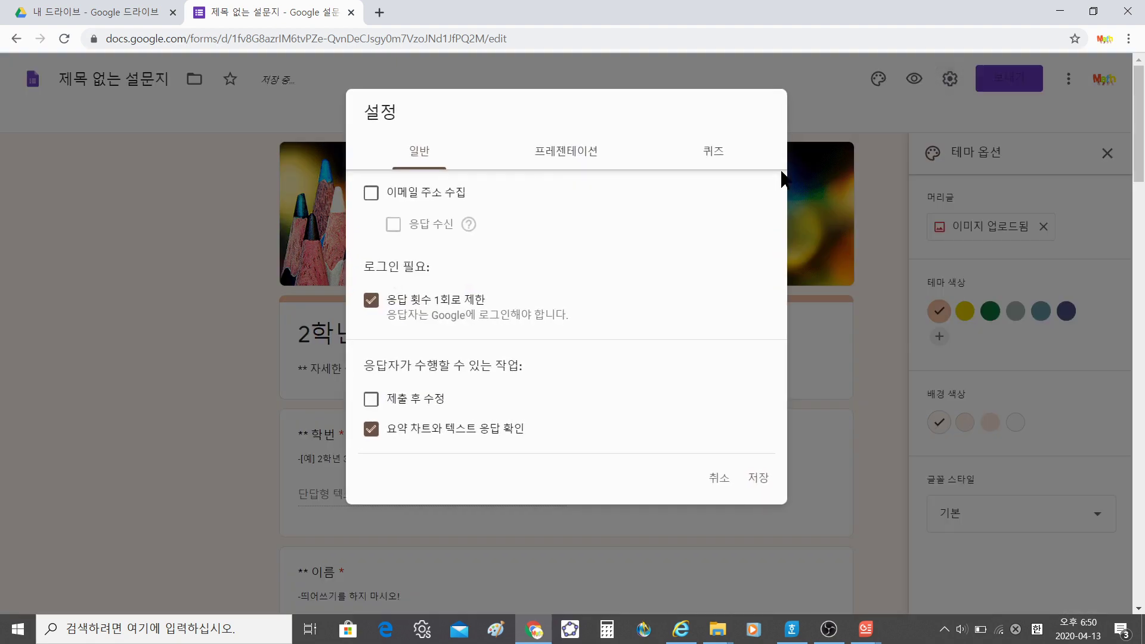
click(716, 161)
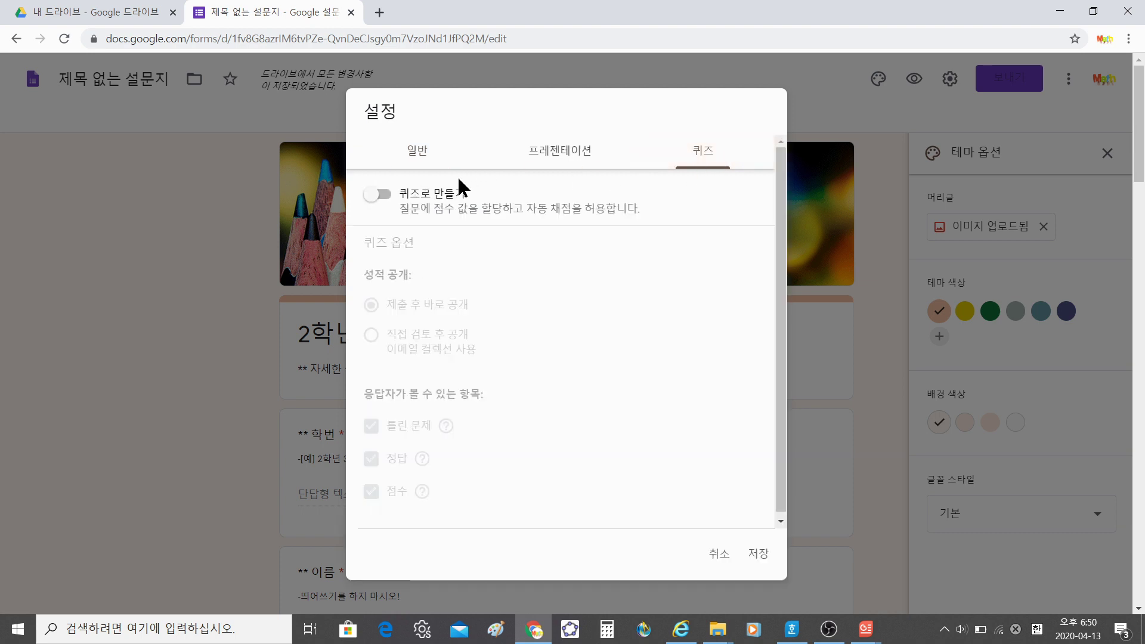
click(385, 195)
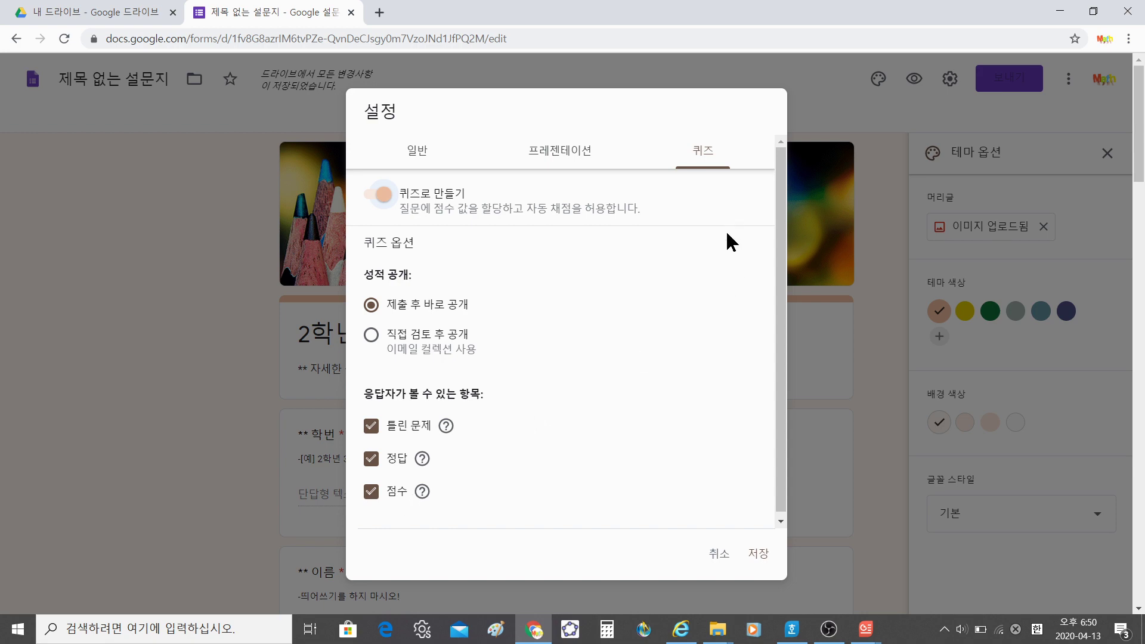
click(758, 555)
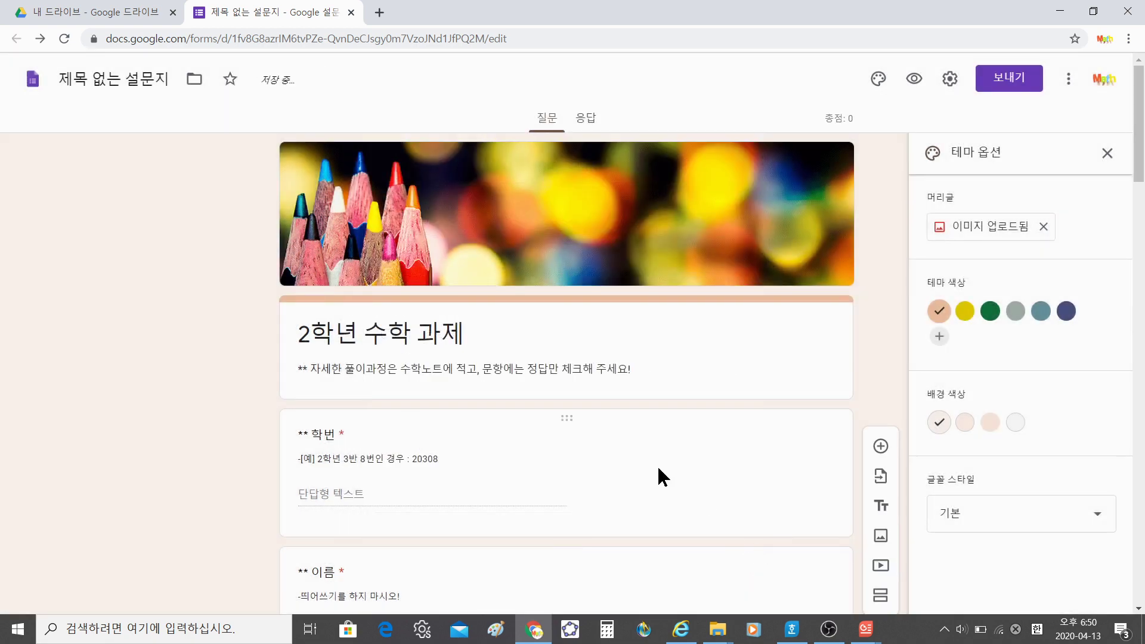
Set the answer key of the "[1번] 정답은?" question to option (4), worth 5 points.
scroll(615, 454, down, 10)
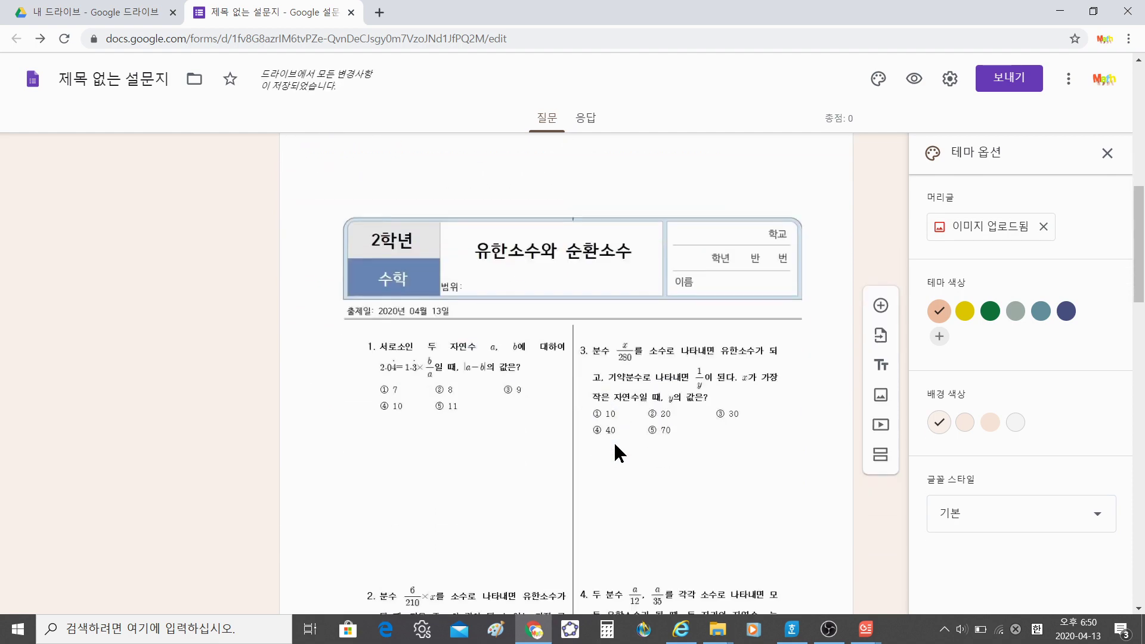
scroll(613, 442, down, 11)
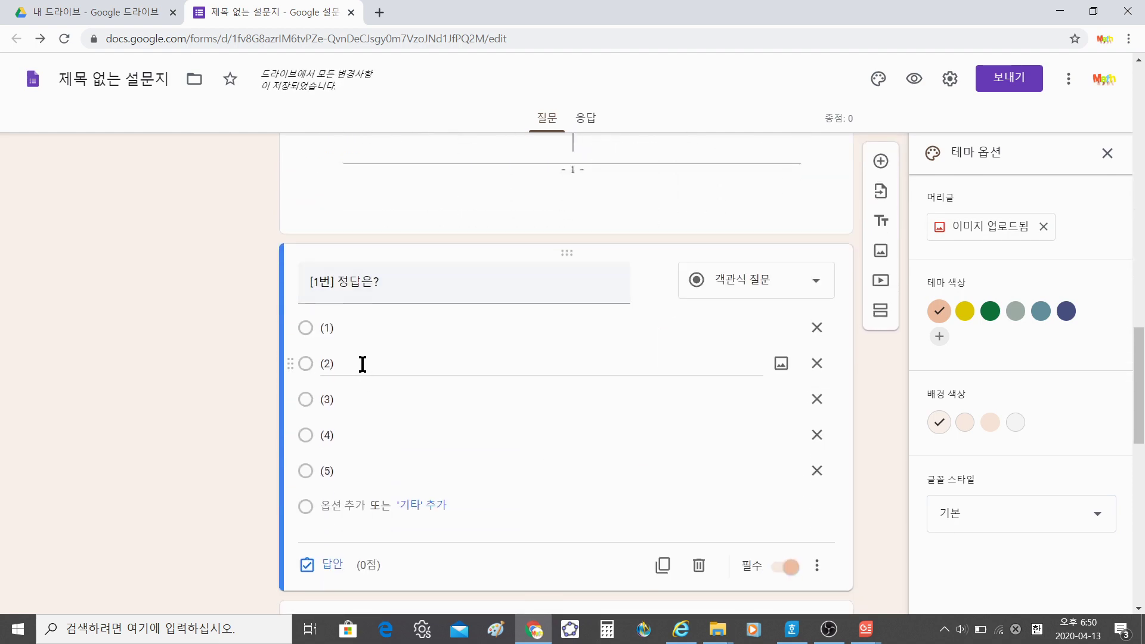
click(331, 571)
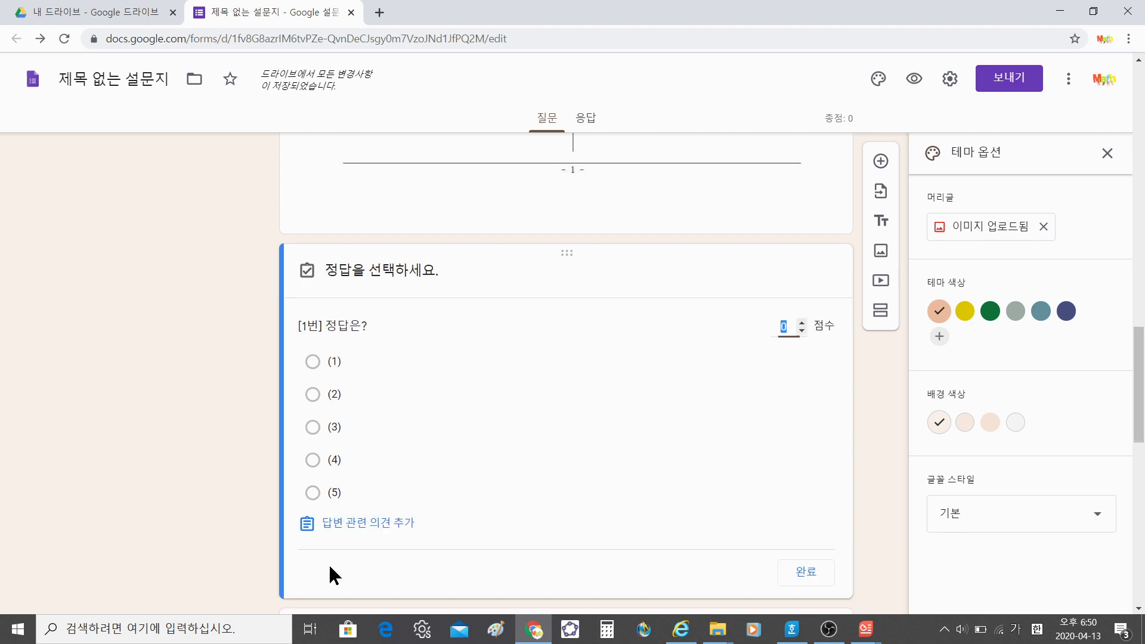
click(313, 460)
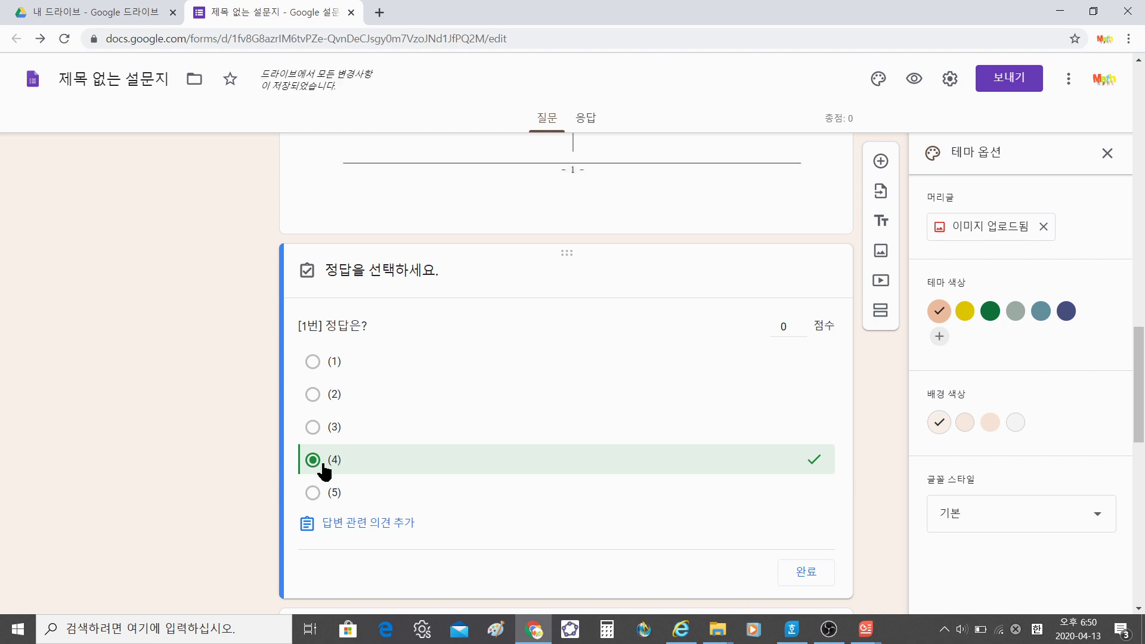
click(801, 323)
click(802, 323)
text(4)
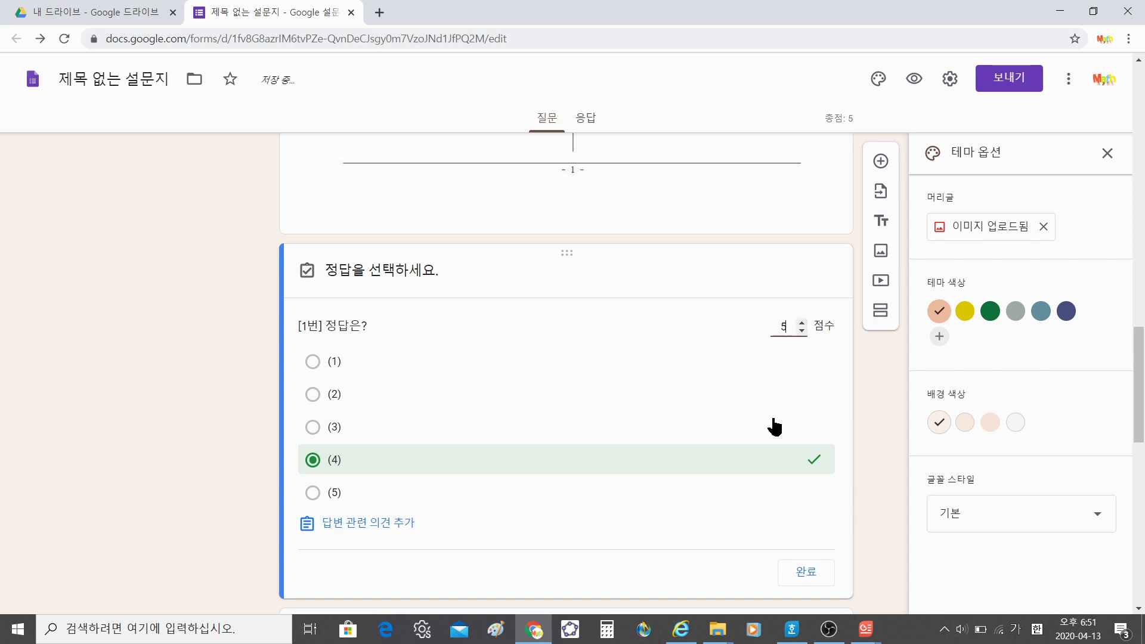
click(807, 574)
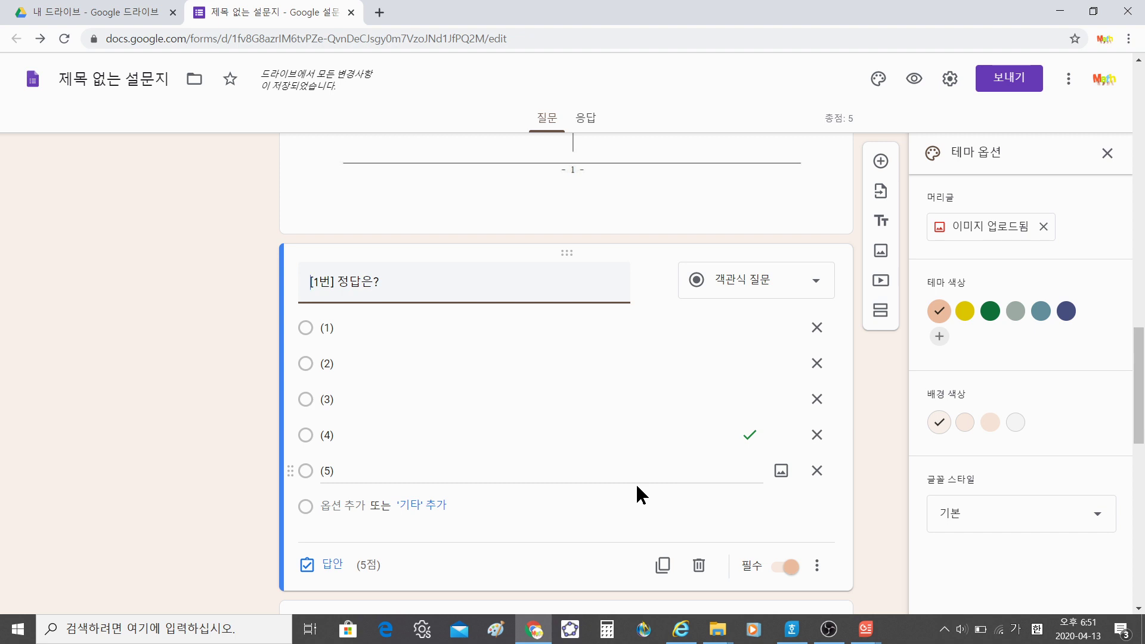
Set the answer key of the "[2번] 정답은?" question to option (5), worth 5 points.
scroll(635, 482, down, 5)
click(583, 459)
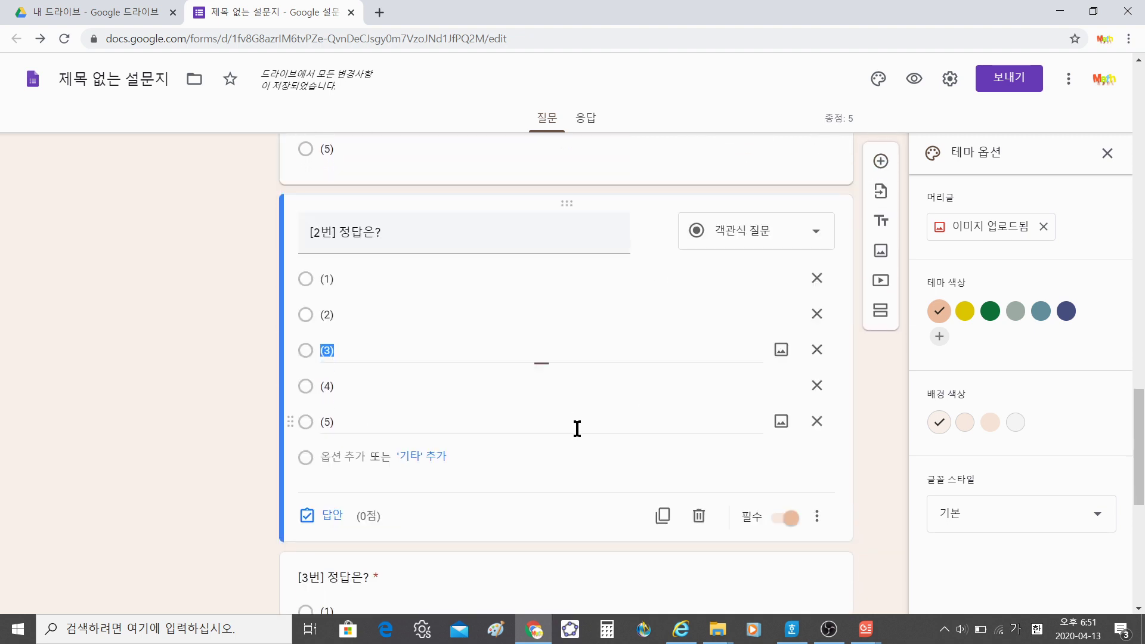
click(324, 525)
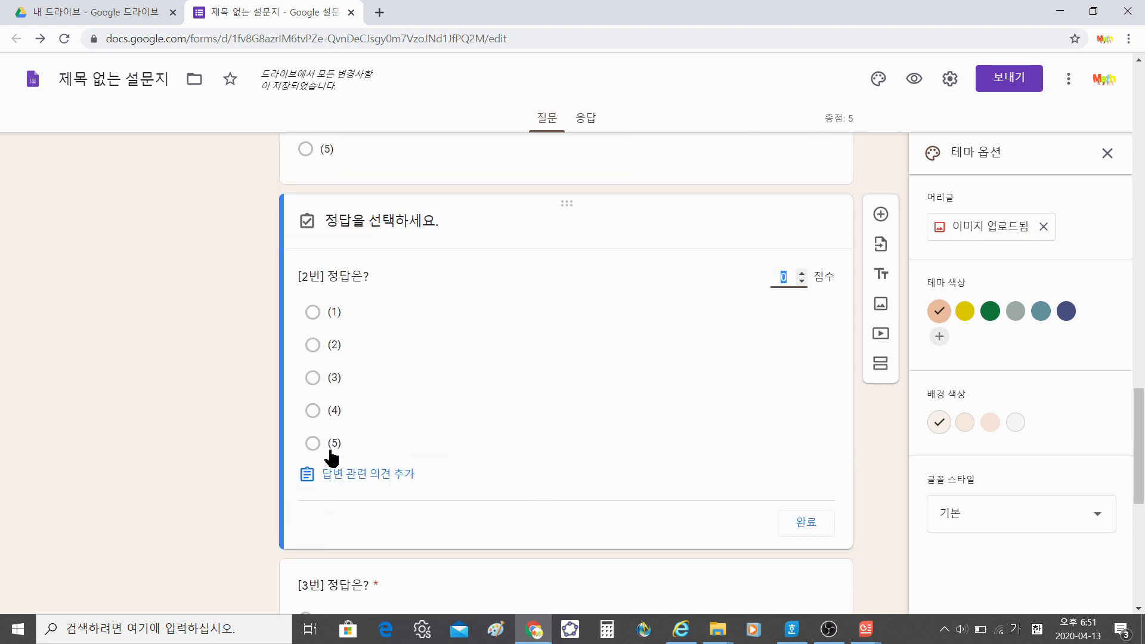
click(313, 453)
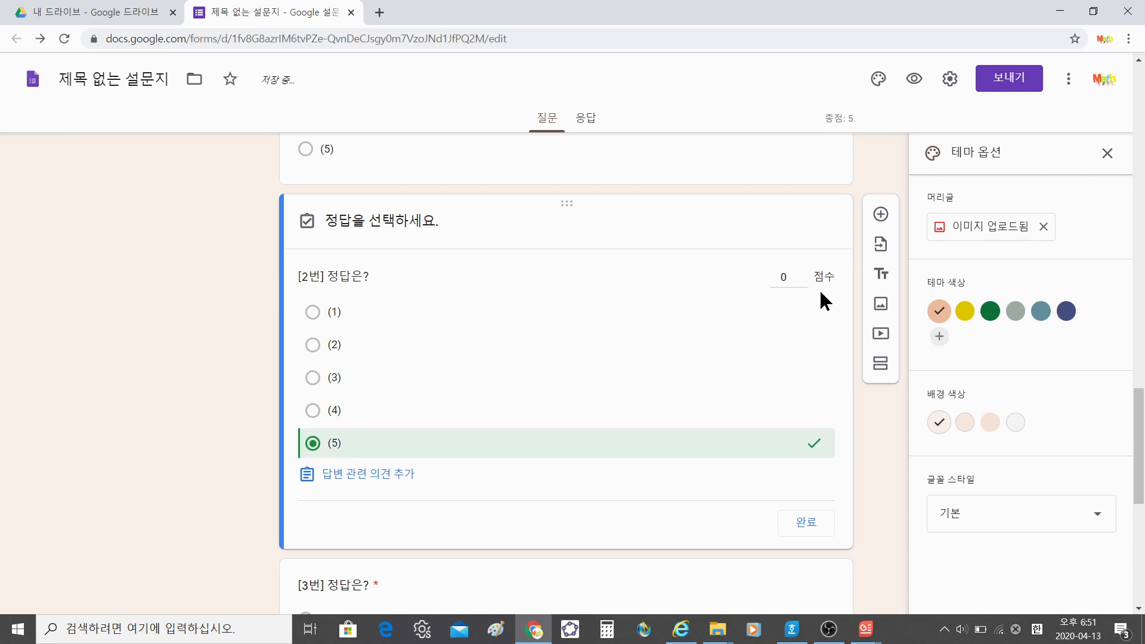
click(802, 272)
click(803, 273)
click(803, 272)
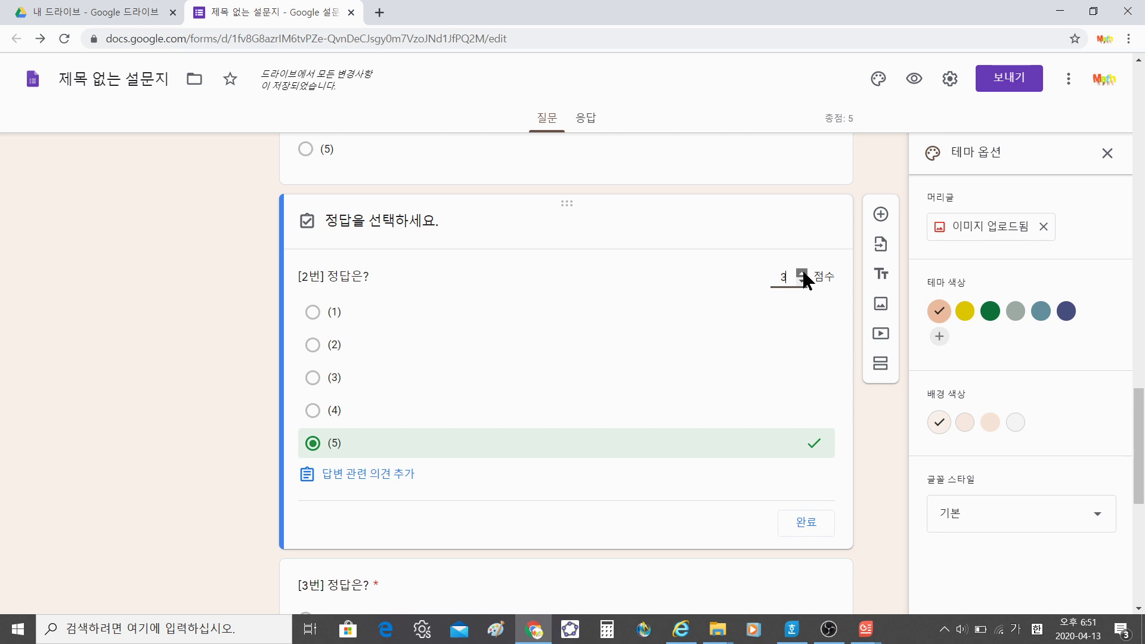
click(806, 527)
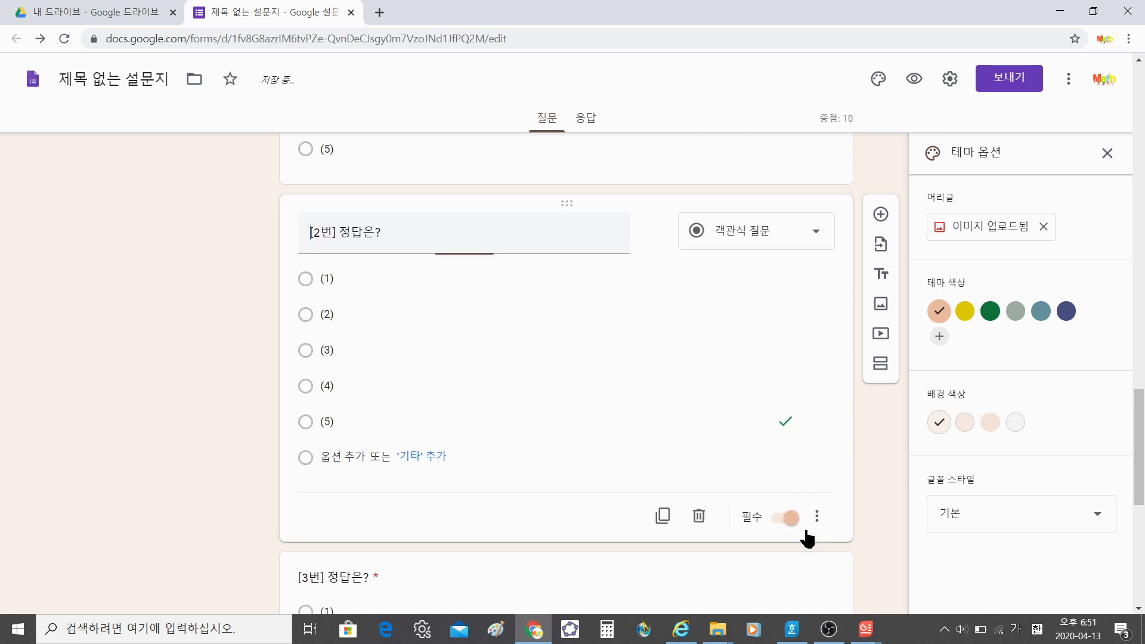
Set the answer key of the "[3번] 정답은?" question to option (1), worth 5 points.
scroll(586, 464, down, 5)
click(519, 420)
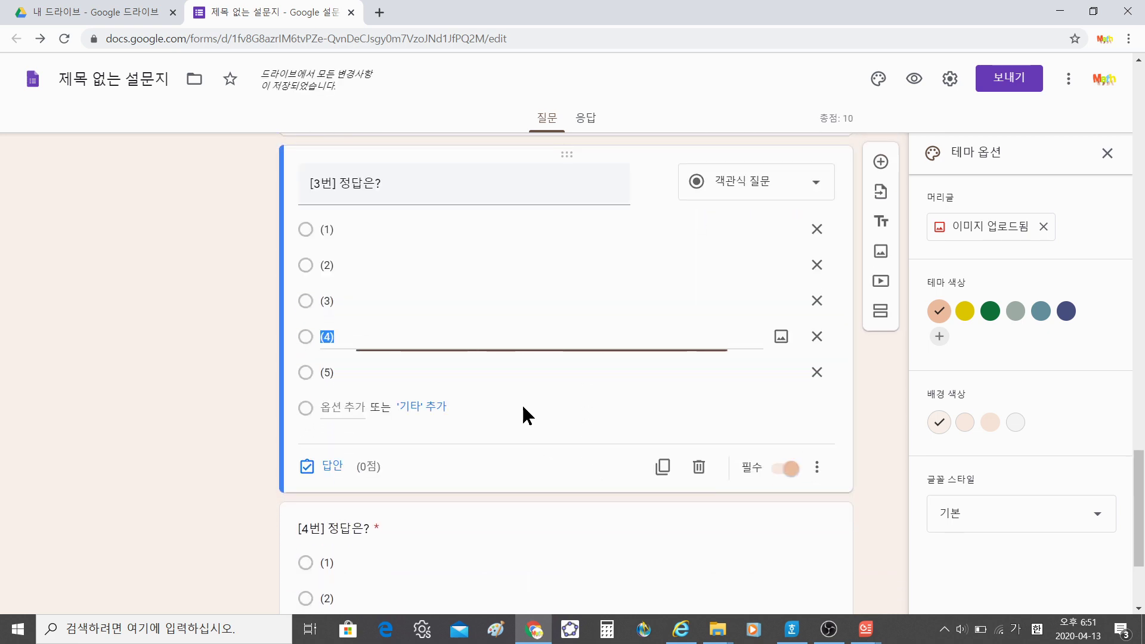
click(308, 230)
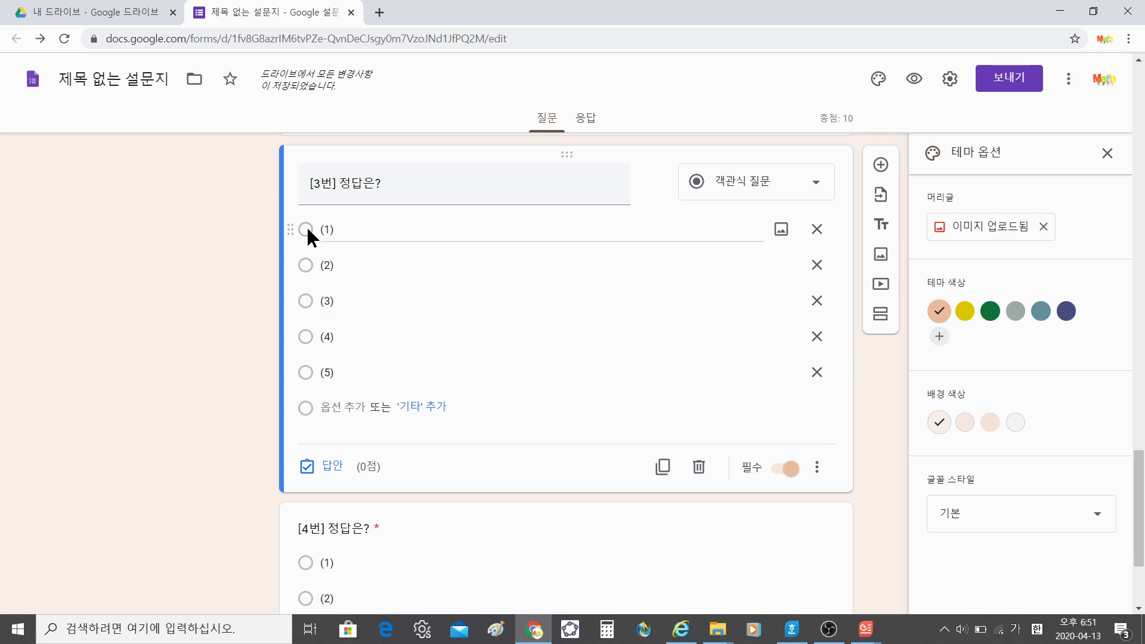
click(308, 466)
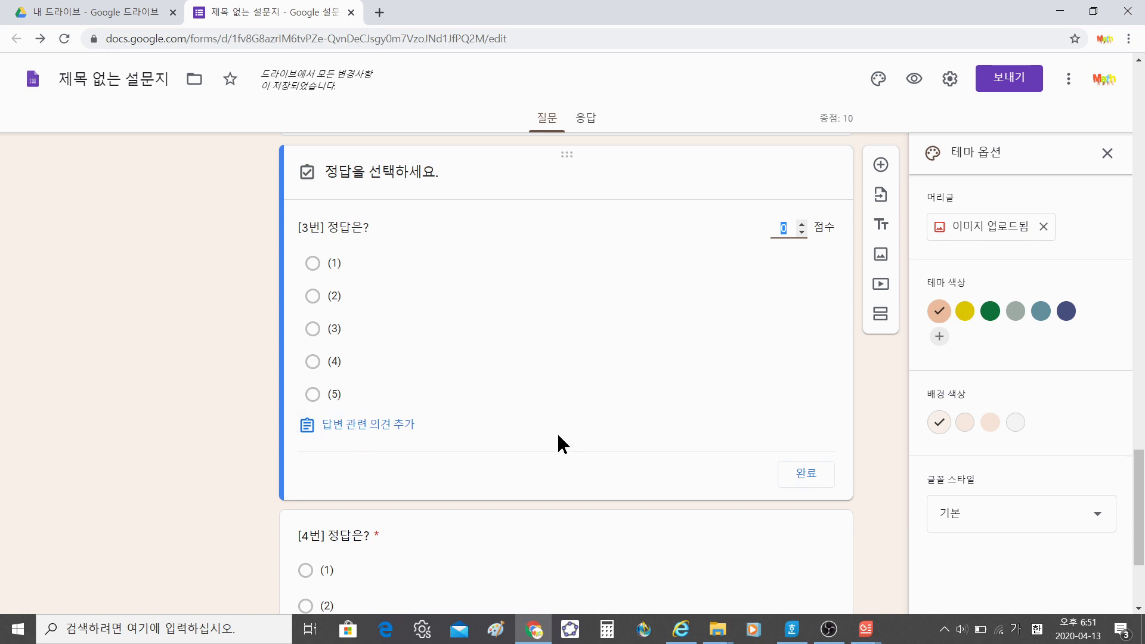
click(318, 270)
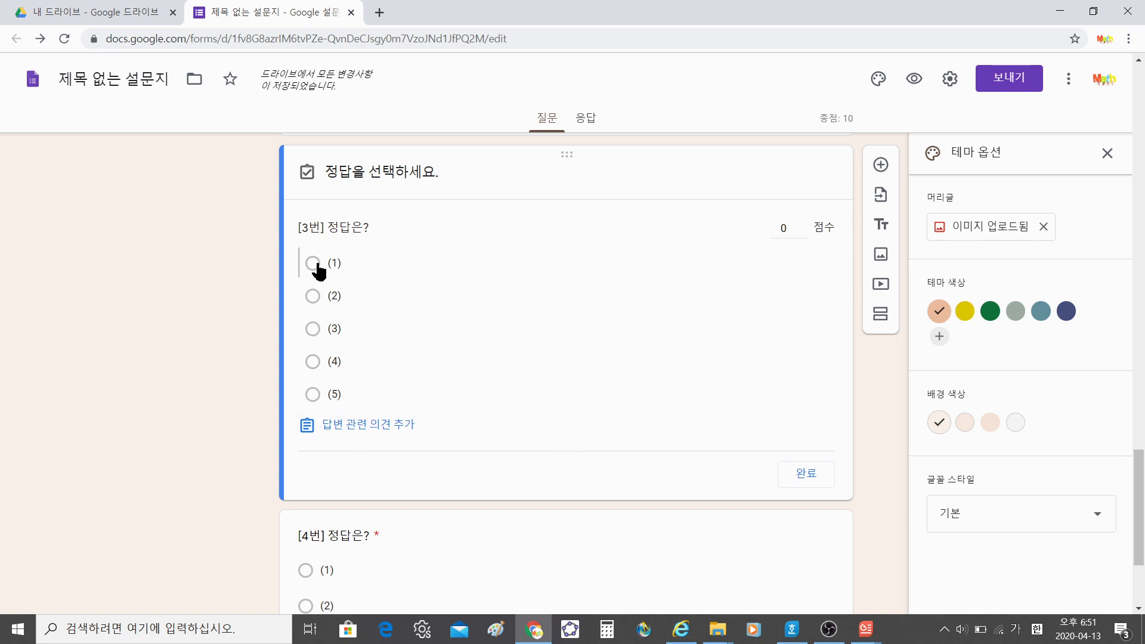
click(803, 225)
key(BackSpace)
text(5)
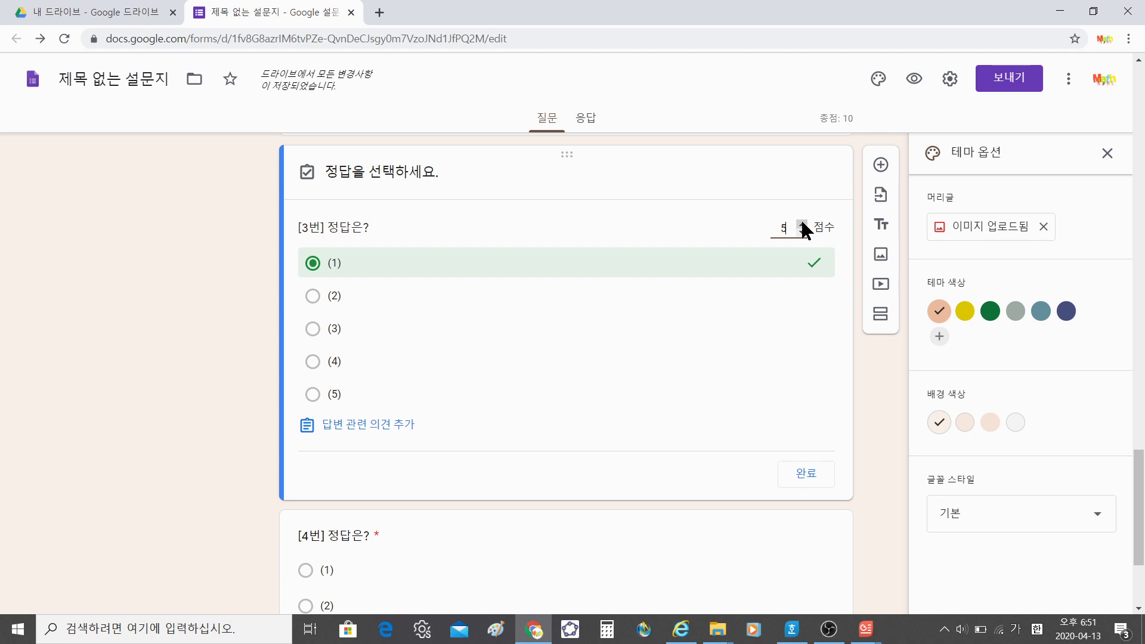
click(801, 482)
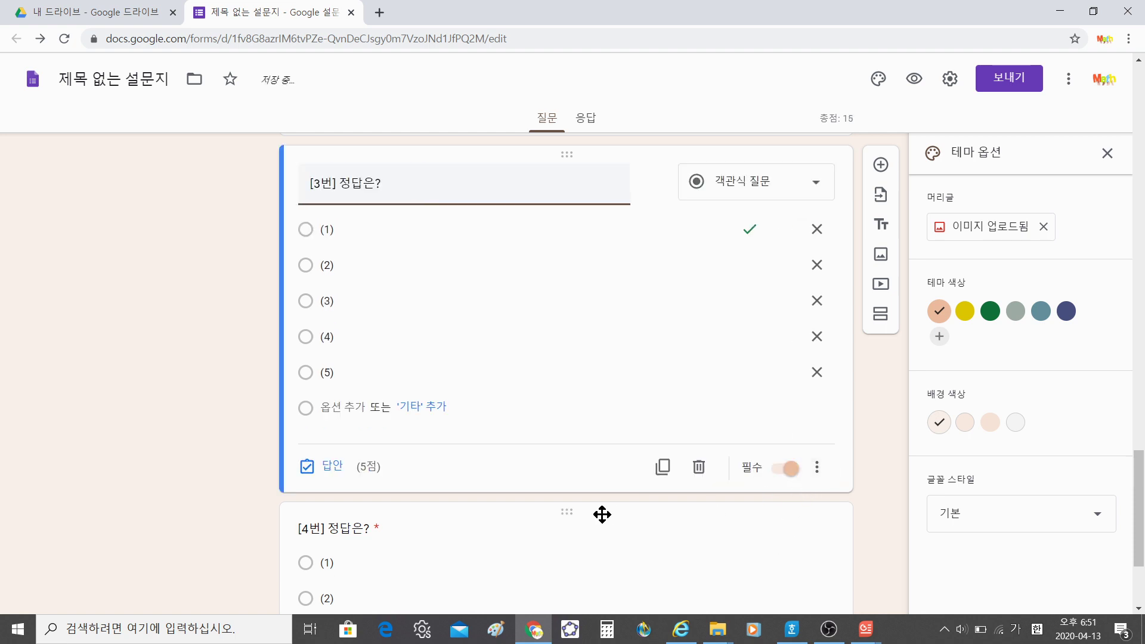
Set the answer key of the "[4번] 정답은?" question to option (2), worth 5 points.
scroll(525, 501, down, 3)
click(370, 460)
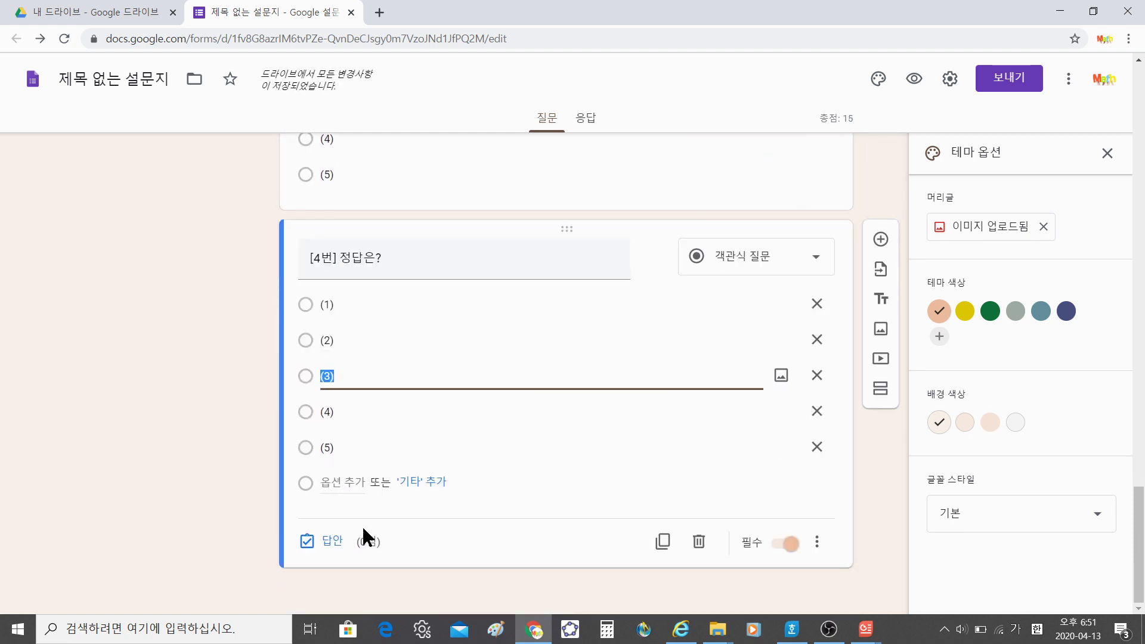
click(329, 543)
click(312, 373)
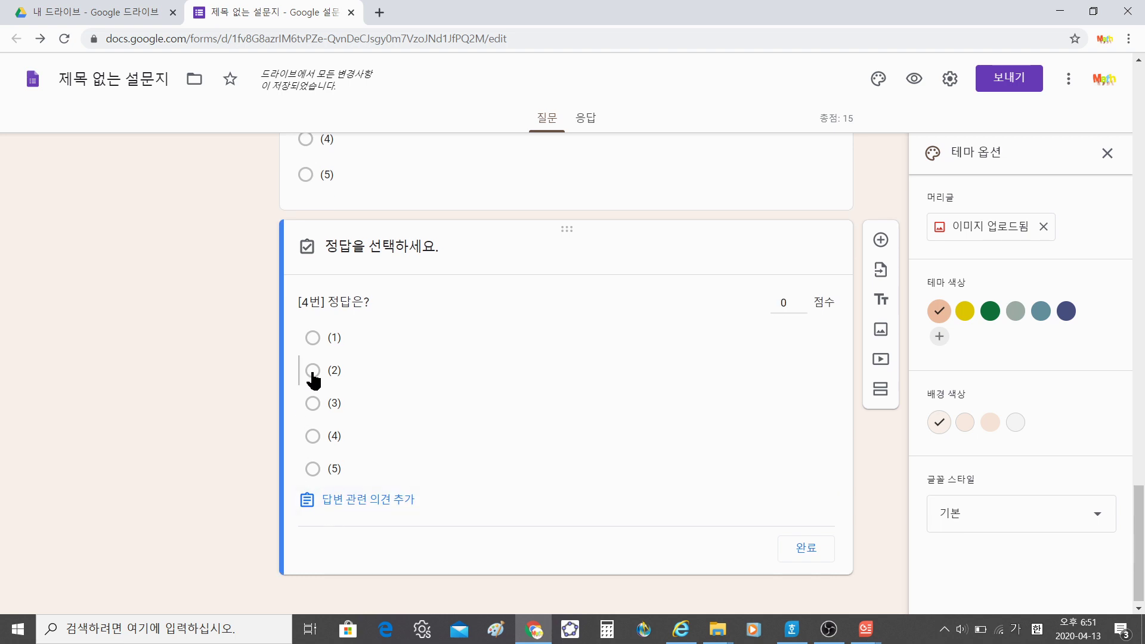
triple_click(802, 298)
click(802, 299)
click(803, 298)
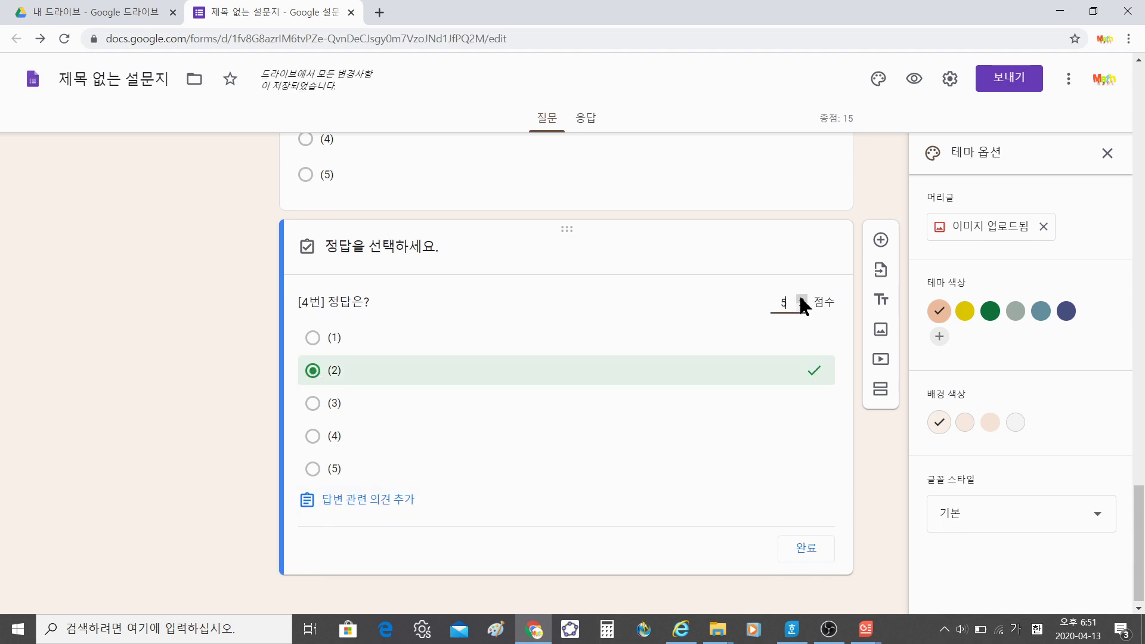
click(806, 550)
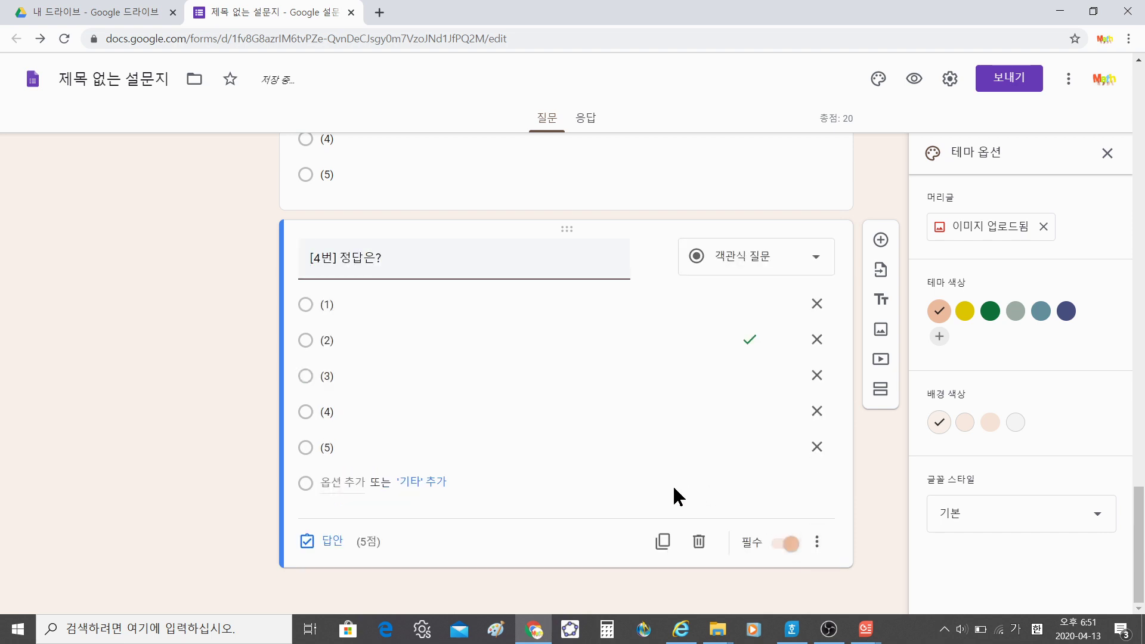
Open the form's sending options (설문지 보내기) at the email delivery method.
scroll(664, 498, up, 3)
scroll(664, 498, up, 2)
click(563, 329)
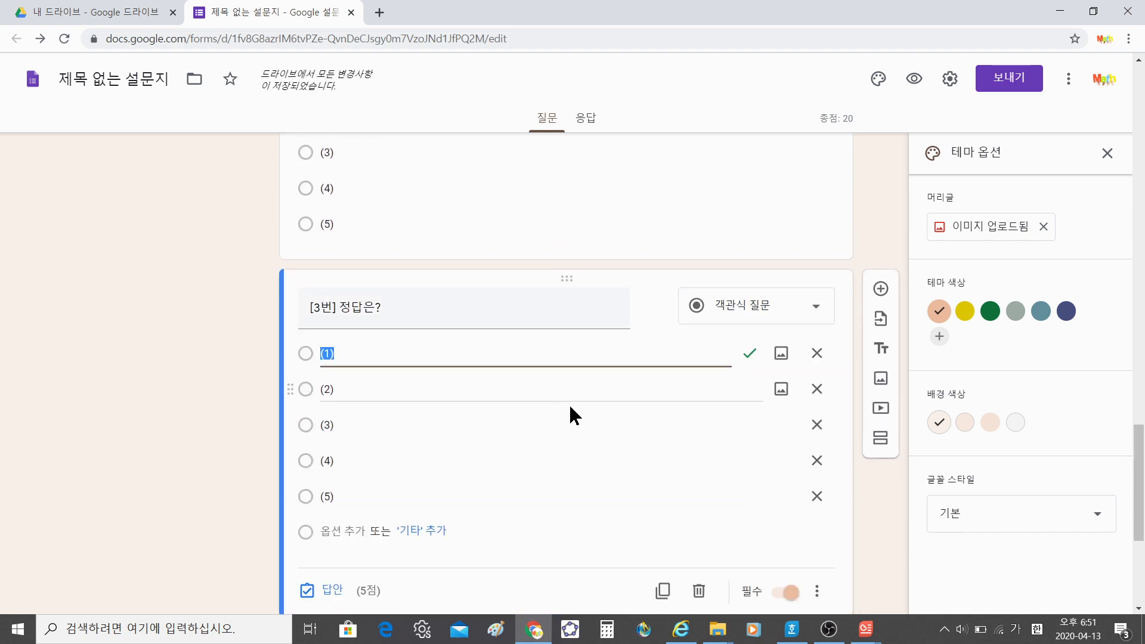
scroll(615, 457, up, 2)
scroll(615, 457, up, 15)
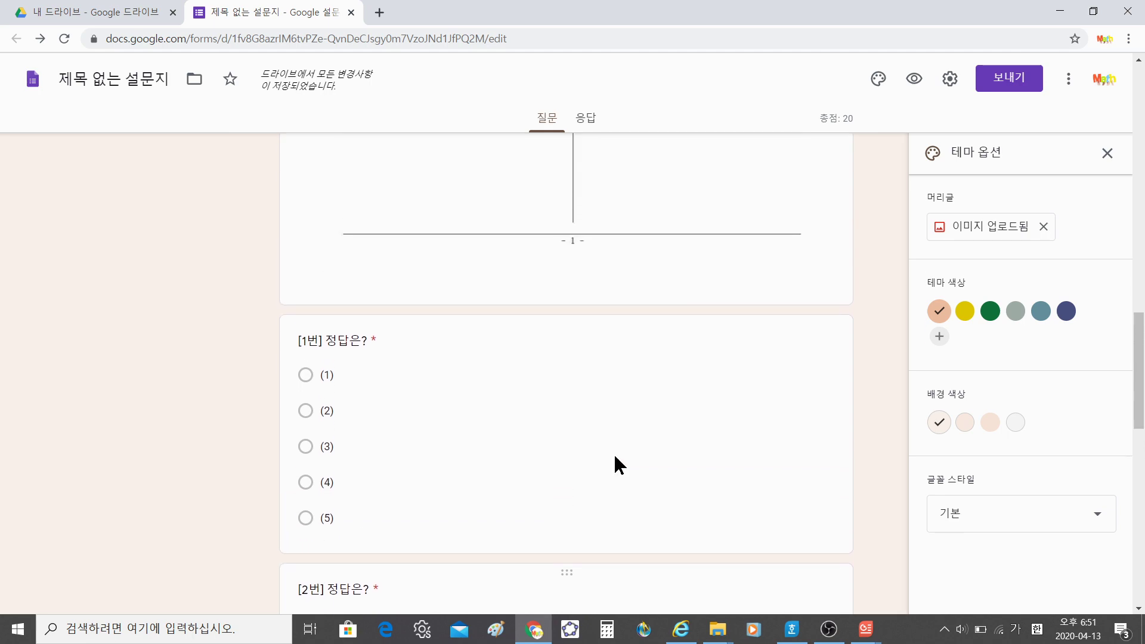
scroll(621, 439, up, 10)
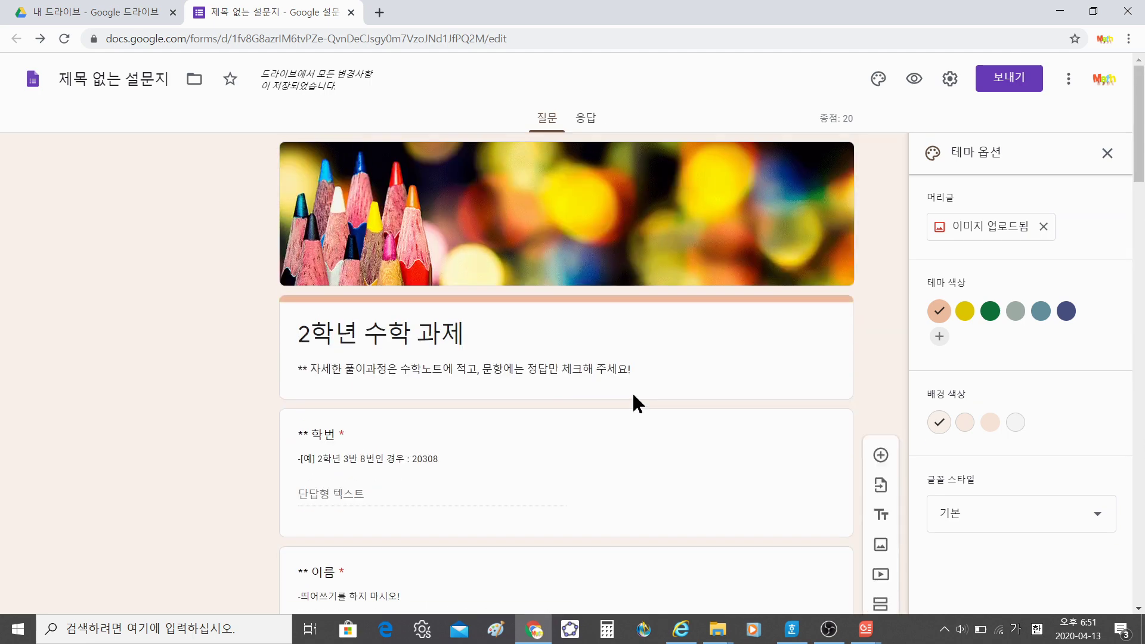
click(1017, 83)
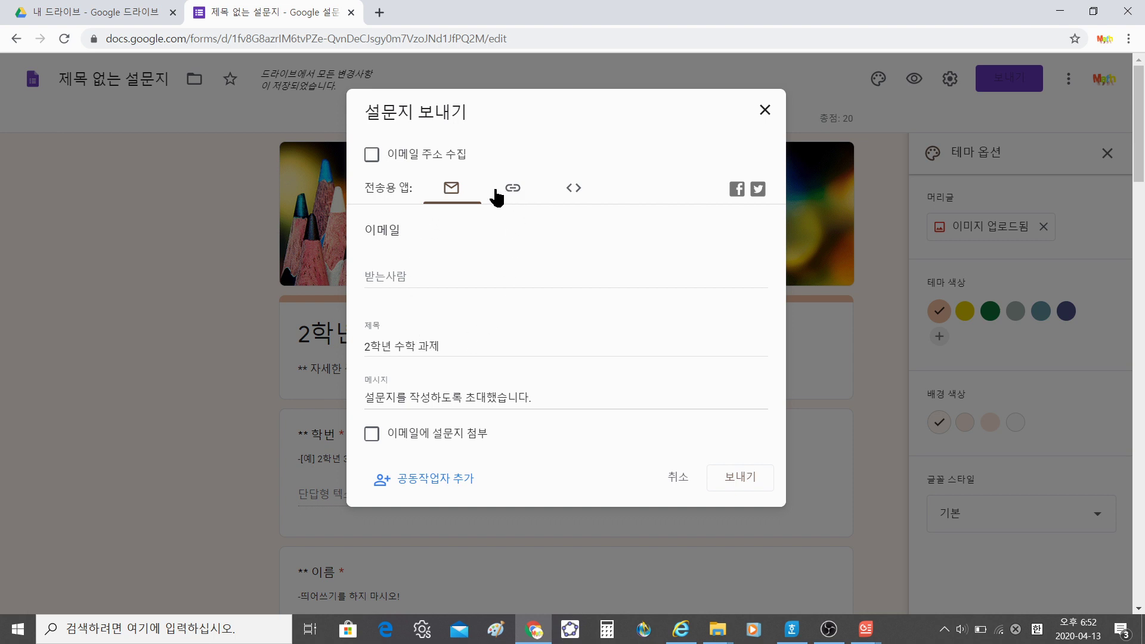
click(452, 197)
click(451, 197)
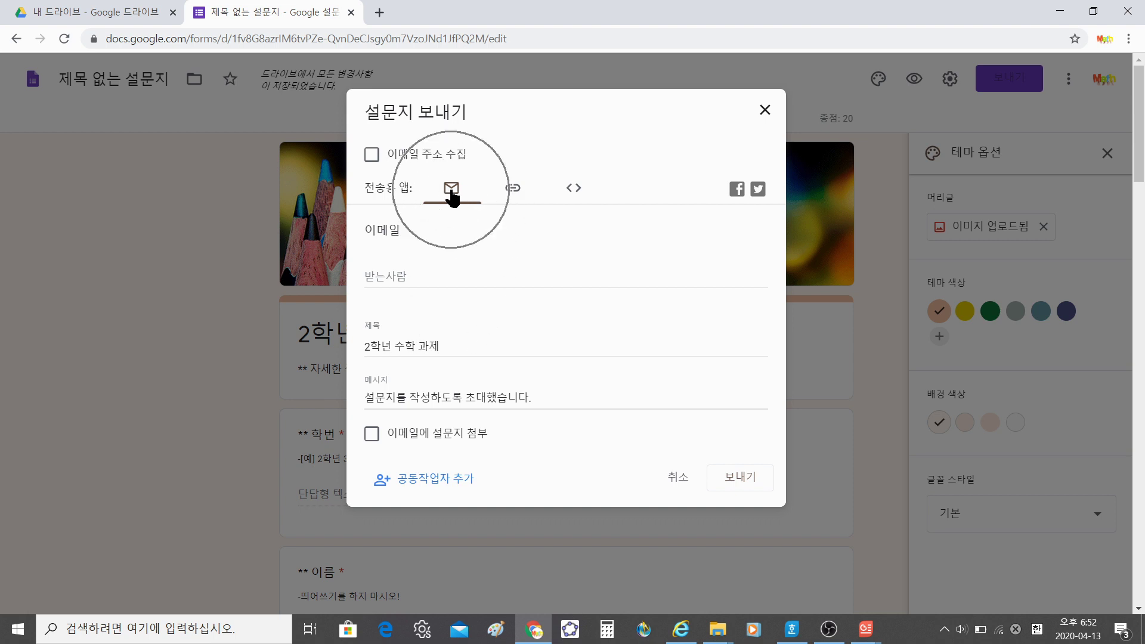
Choose link delivery for the form, shorten its URL (URL 단축) and copy the short link.
click(513, 195)
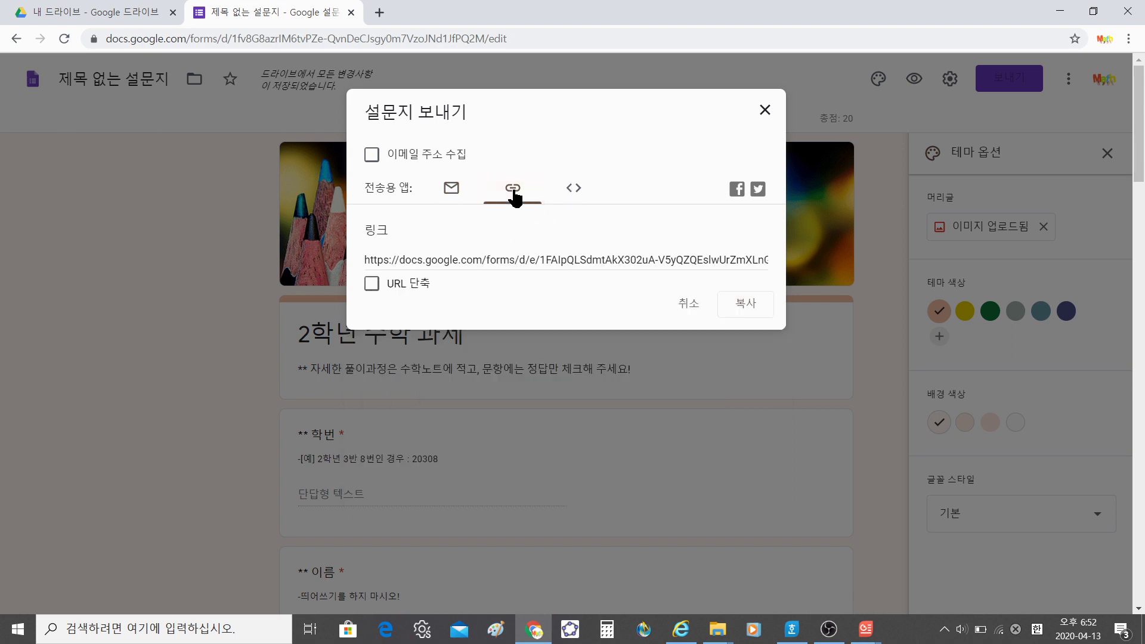
click(515, 197)
click(372, 285)
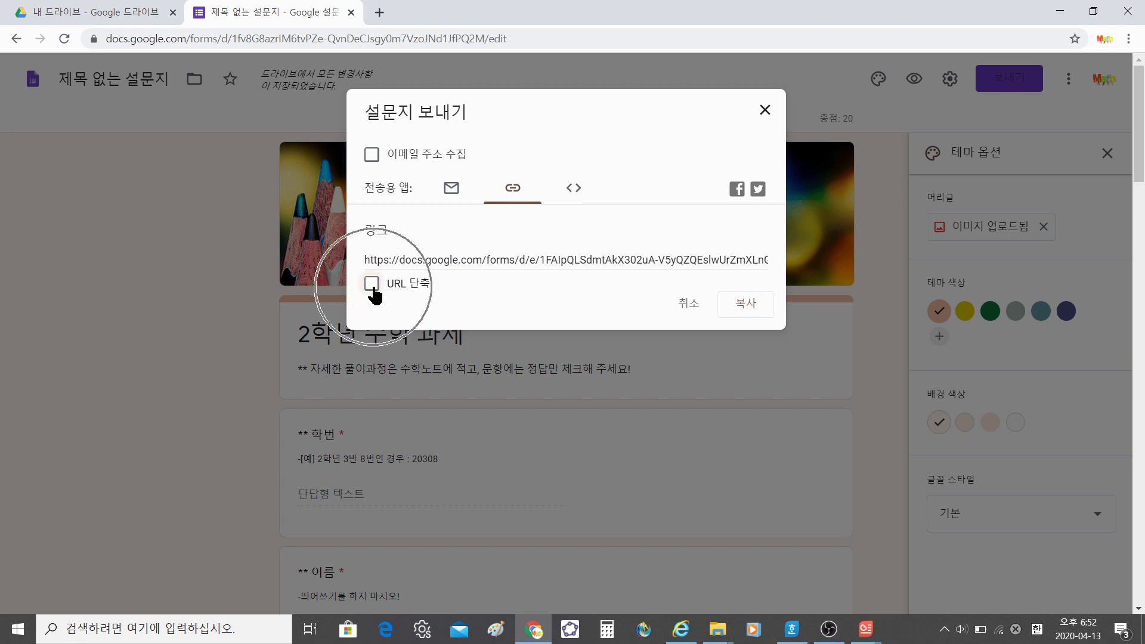
click(373, 284)
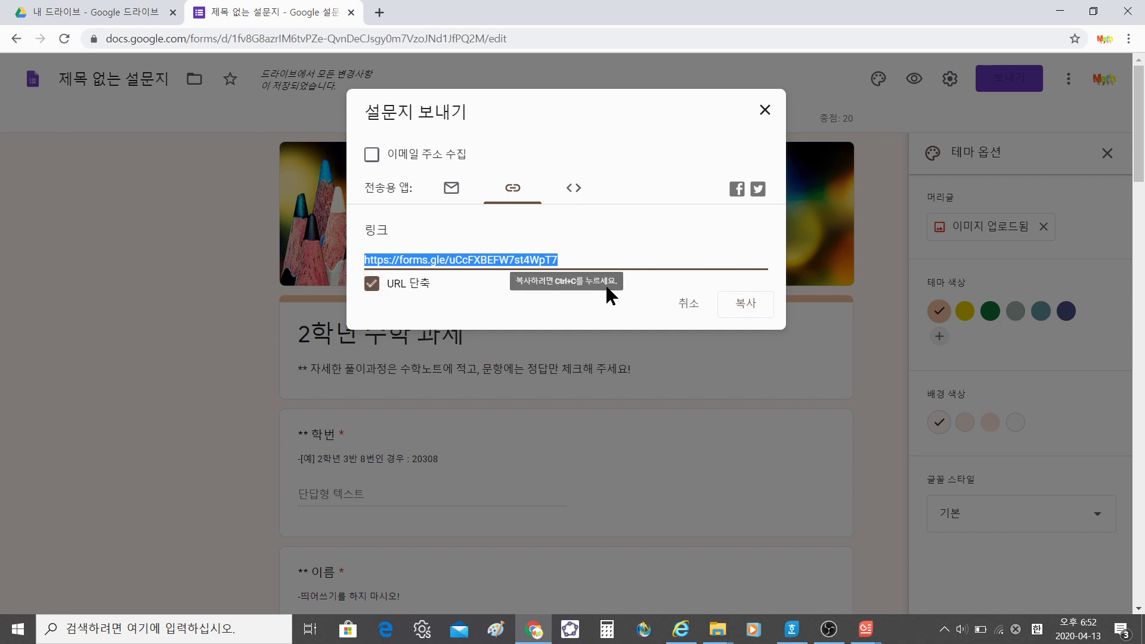
click(746, 311)
click(746, 311)
click(746, 311)
click(746, 312)
click(746, 311)
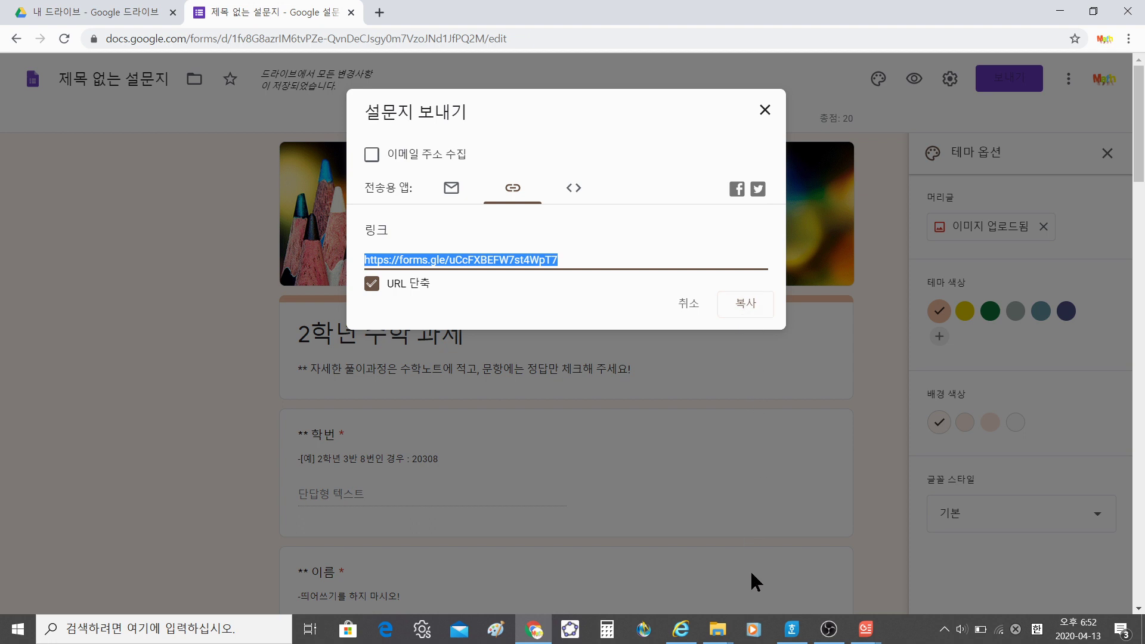
Switch to the EBS 온라인 클래스 site in Internet Explorer and start a new post on the 공지사항 board.
click(680, 630)
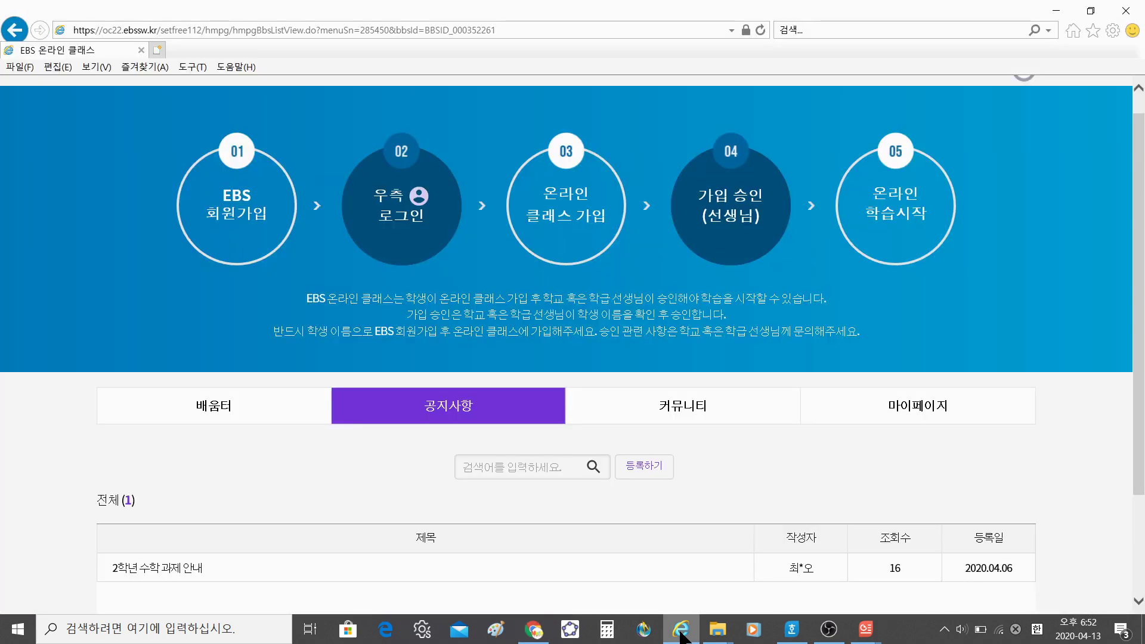
mouse_move(687, 423)
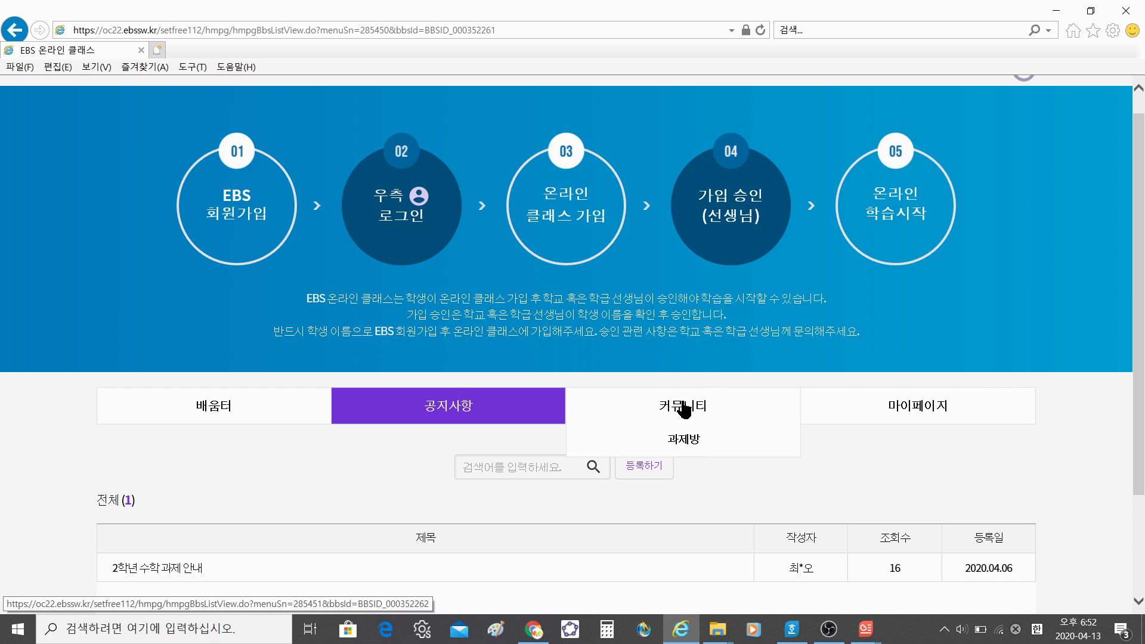
mouse_move(472, 411)
mouse_move(446, 415)
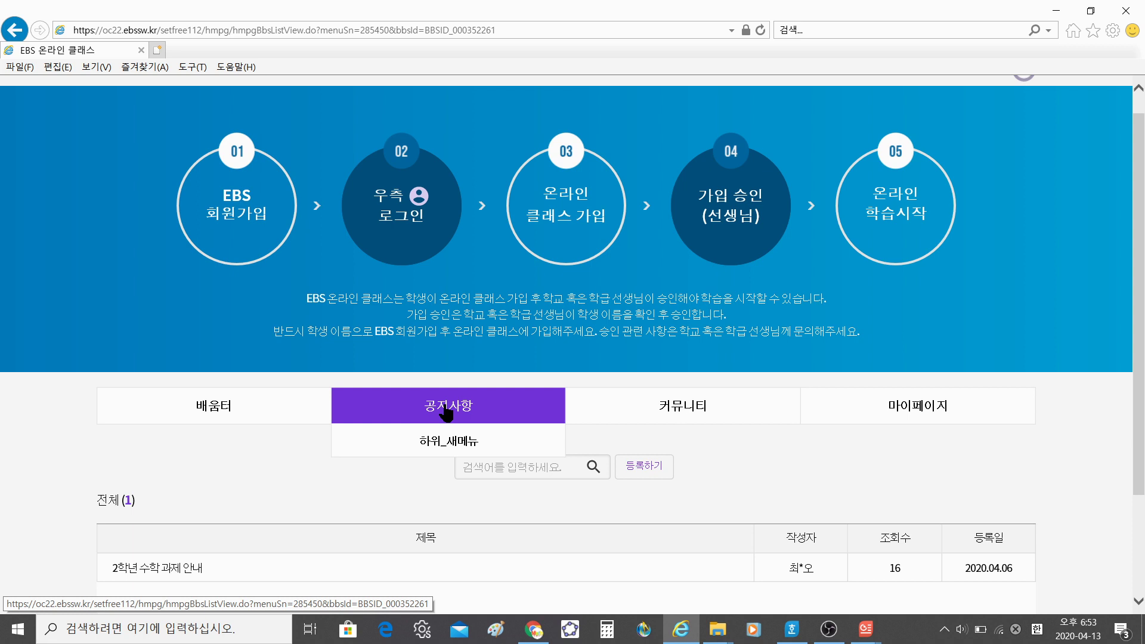
click(646, 477)
click(646, 477)
click(646, 477)
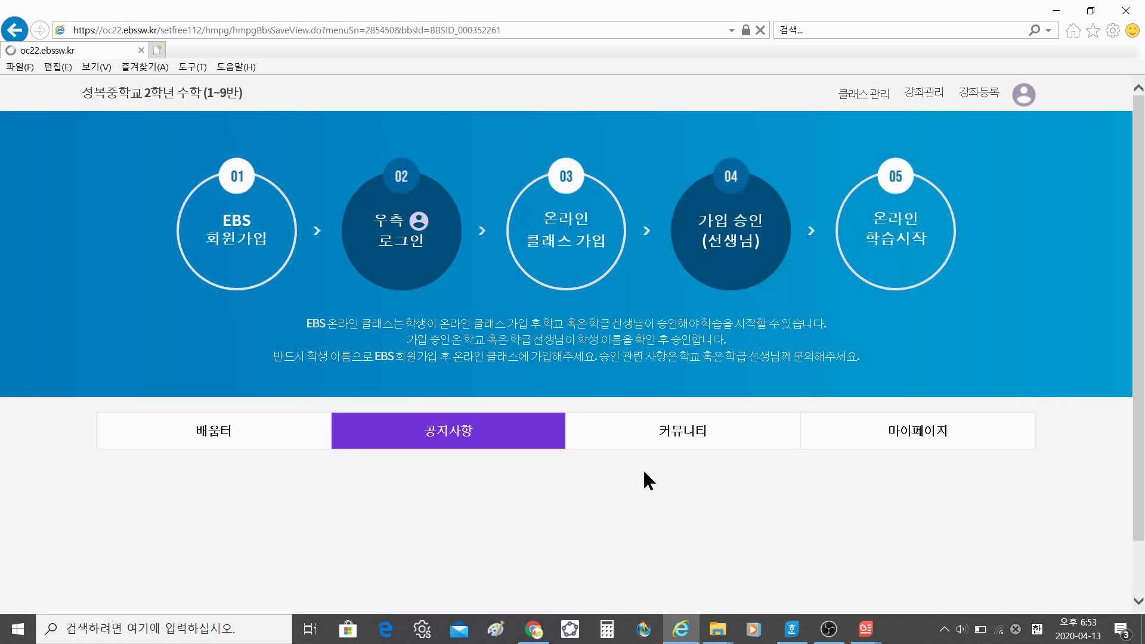
Enter "2학년 과제 안내- 테스트" as the title of the new notice.
scroll(645, 473, down, 1)
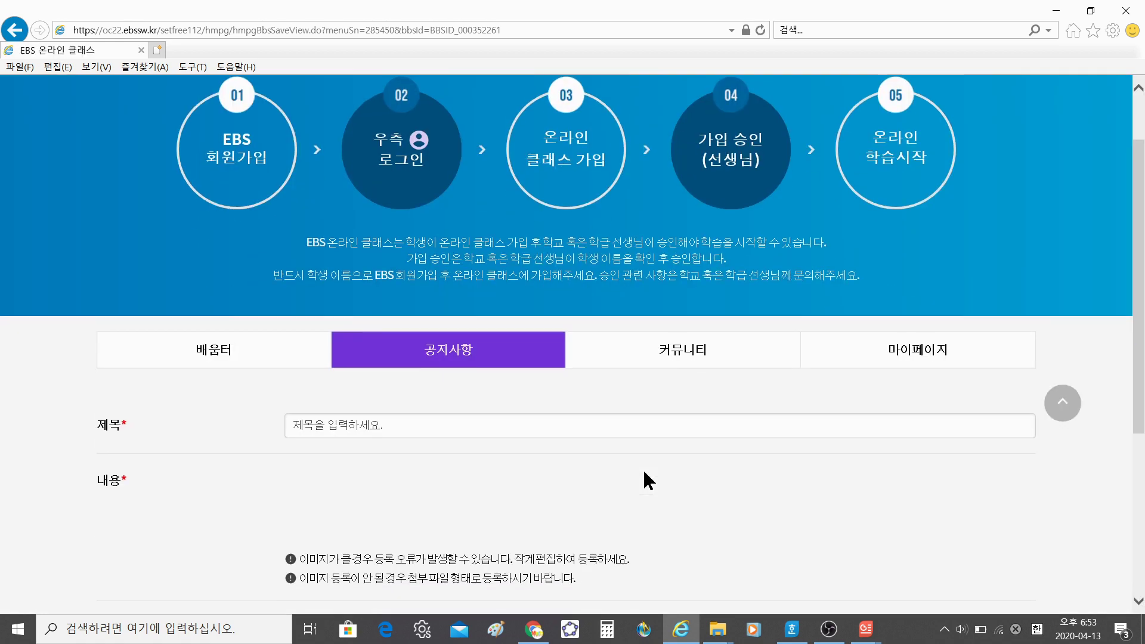
click(433, 426)
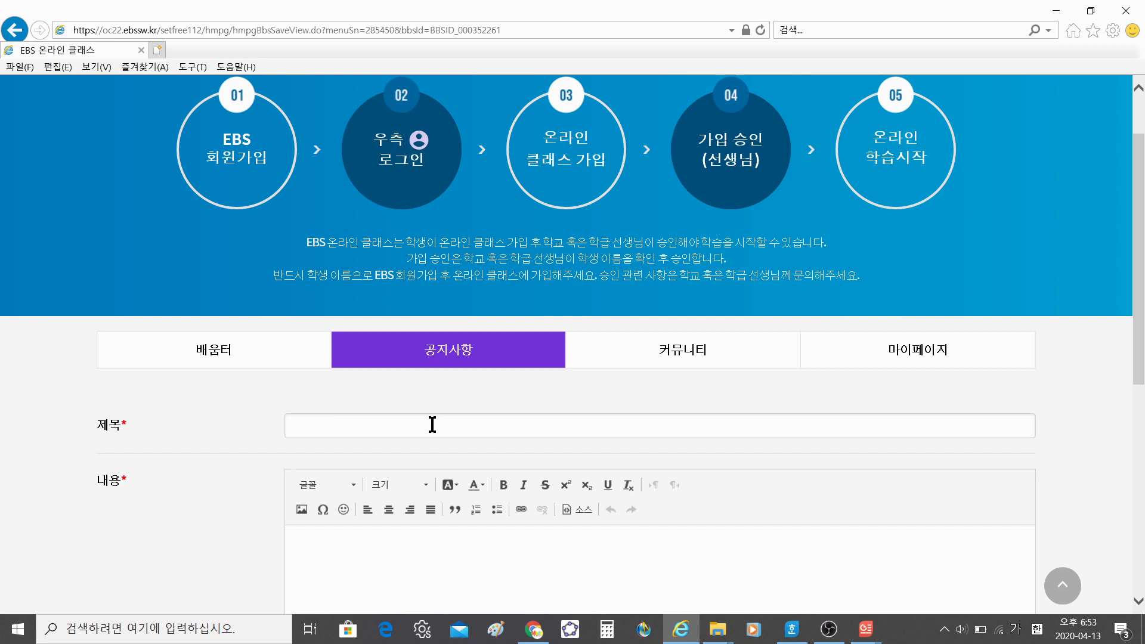
text(2)
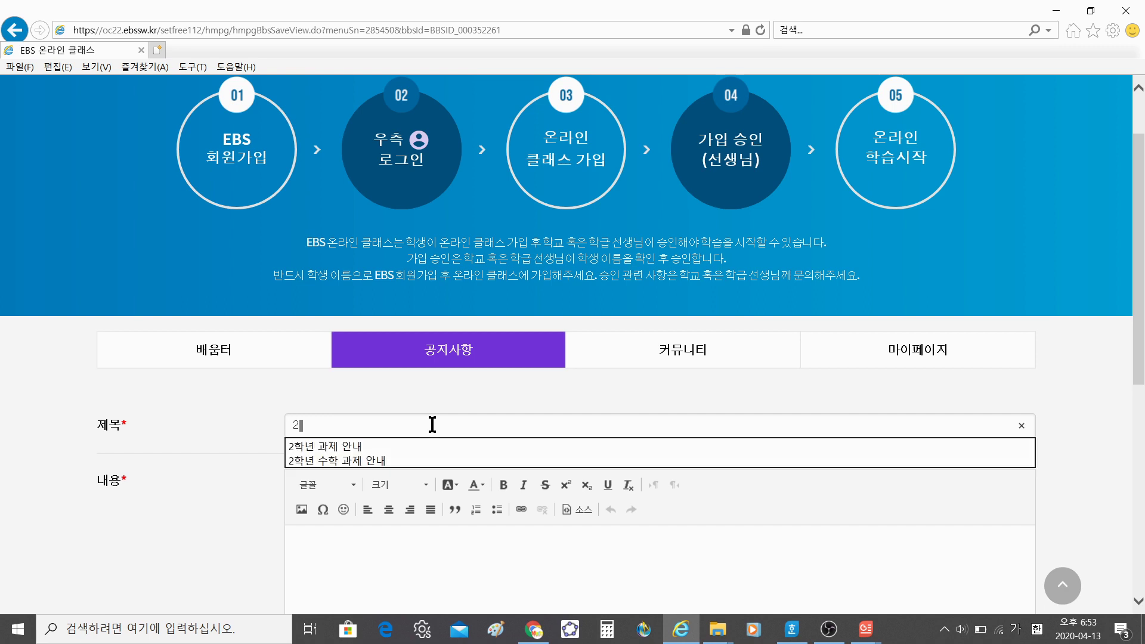
text(학년 과제)
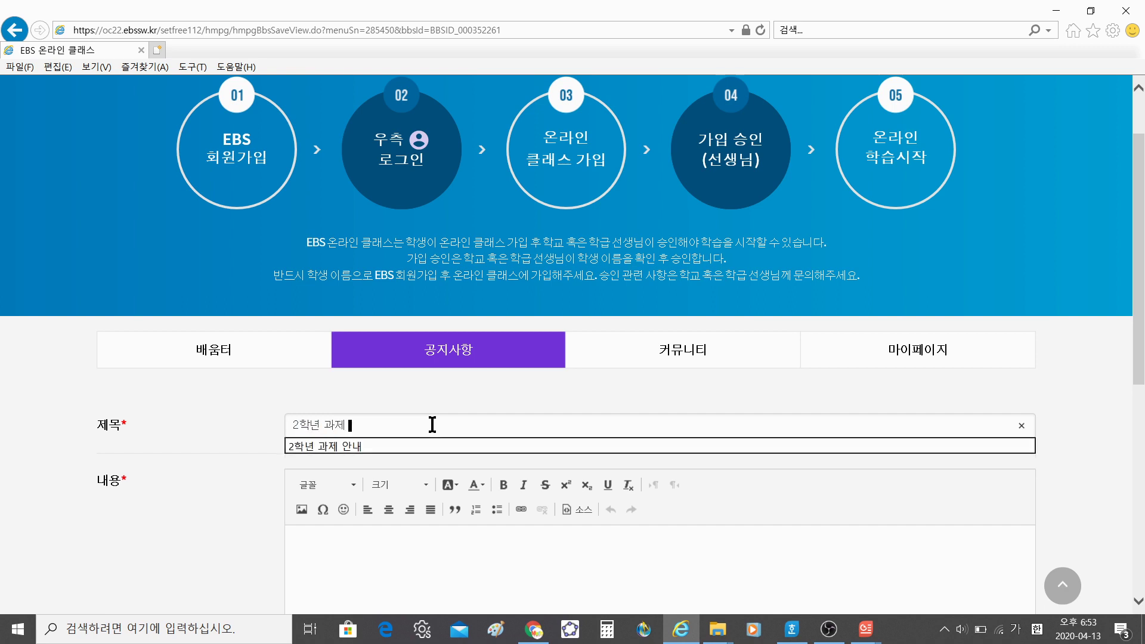
text( 안ㄴ-)
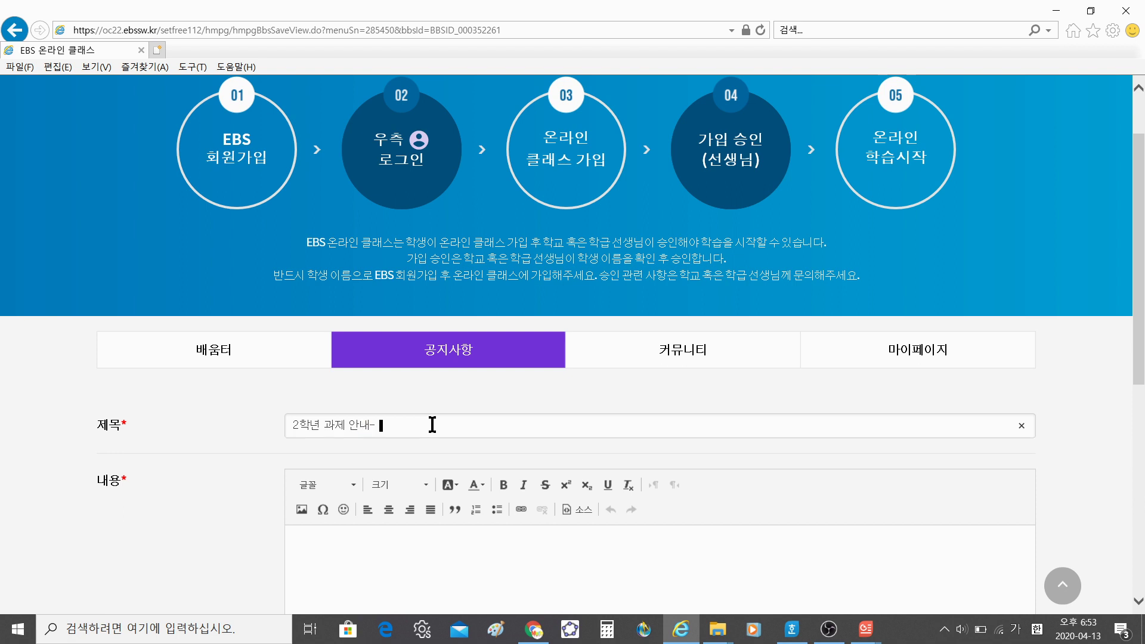
text( 테스트)
scroll(432, 425, down, 3)
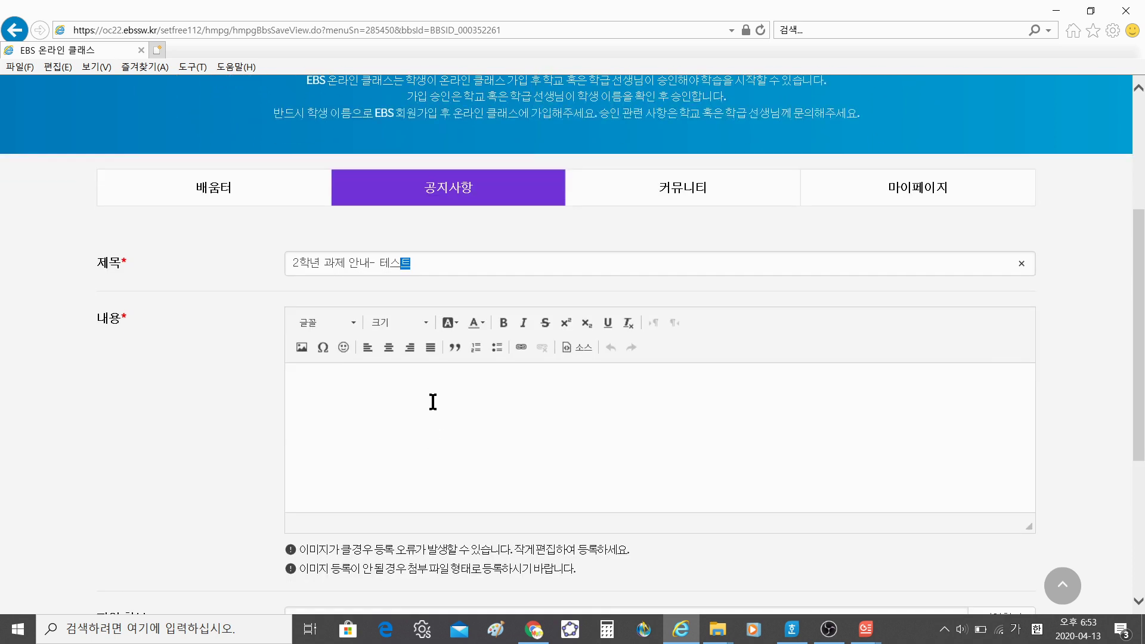
Start a link in the notice body with "과제 바로 가기" as its display text.
click(432, 401)
key(ctrl)
key(ctrl)
key(ctrl)
key(ctrl)
key(ctrl)
key(ctrl)
click(521, 348)
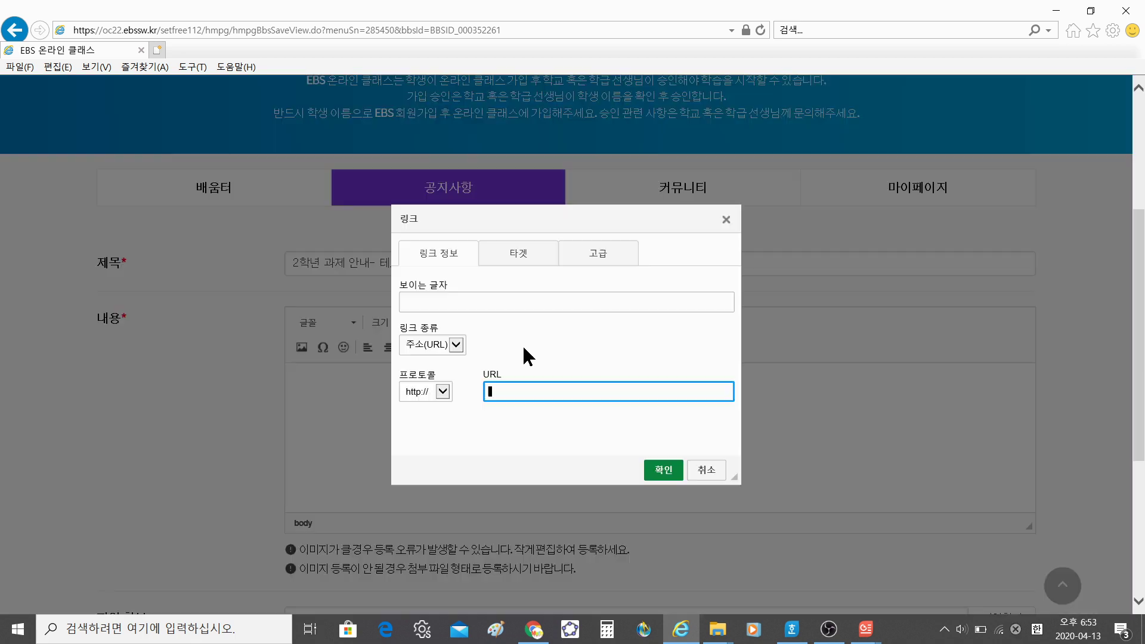
key(ctrl)
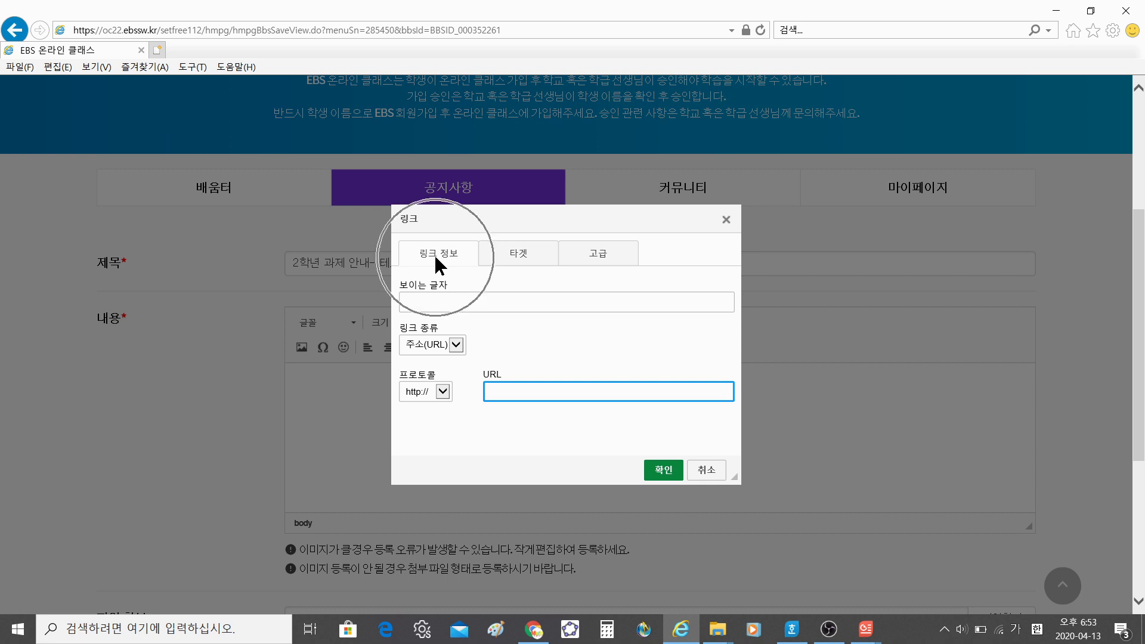
key(ctrl)
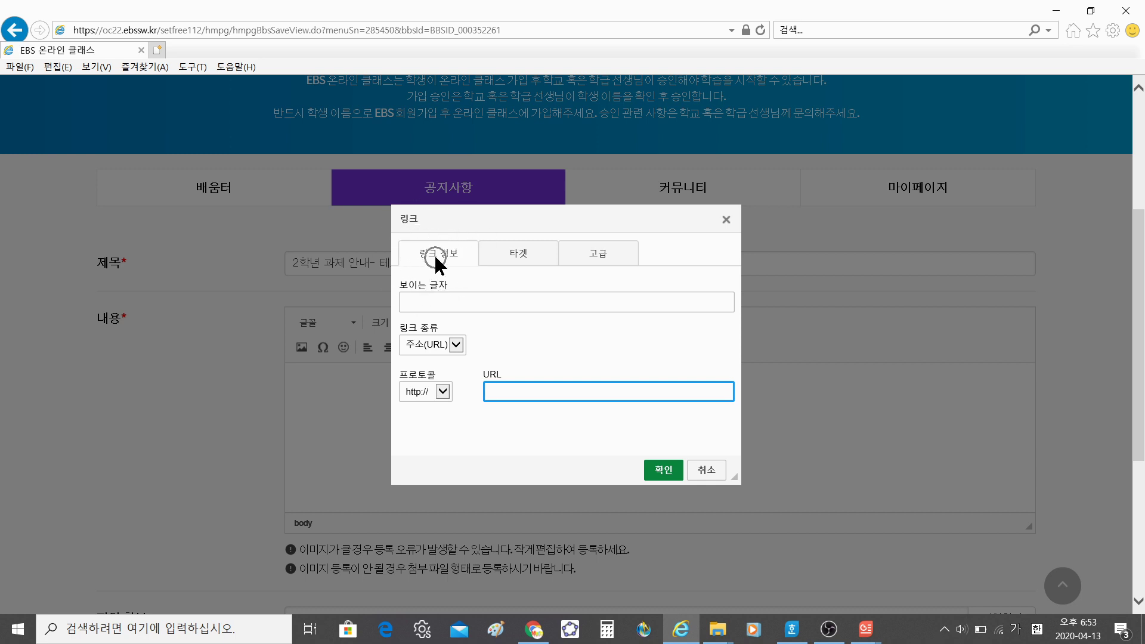
key(ctrl)
click(445, 301)
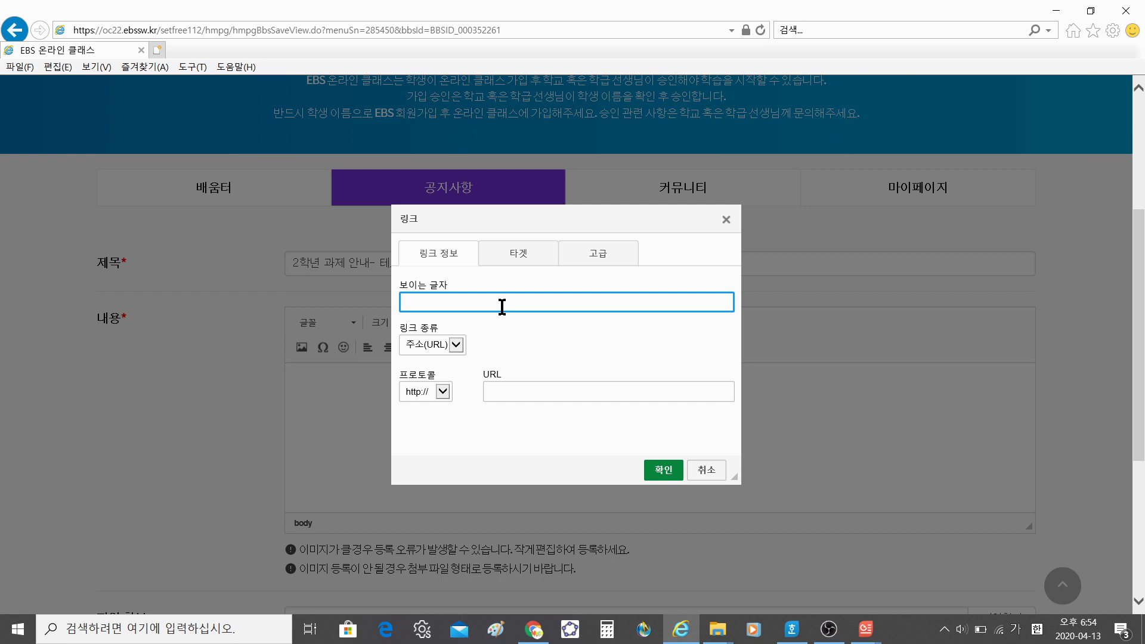
text(과제 바로 각)
text(기)
Paste the copied short form address as the link's URL and insert the link into the notice body.
click(568, 397)
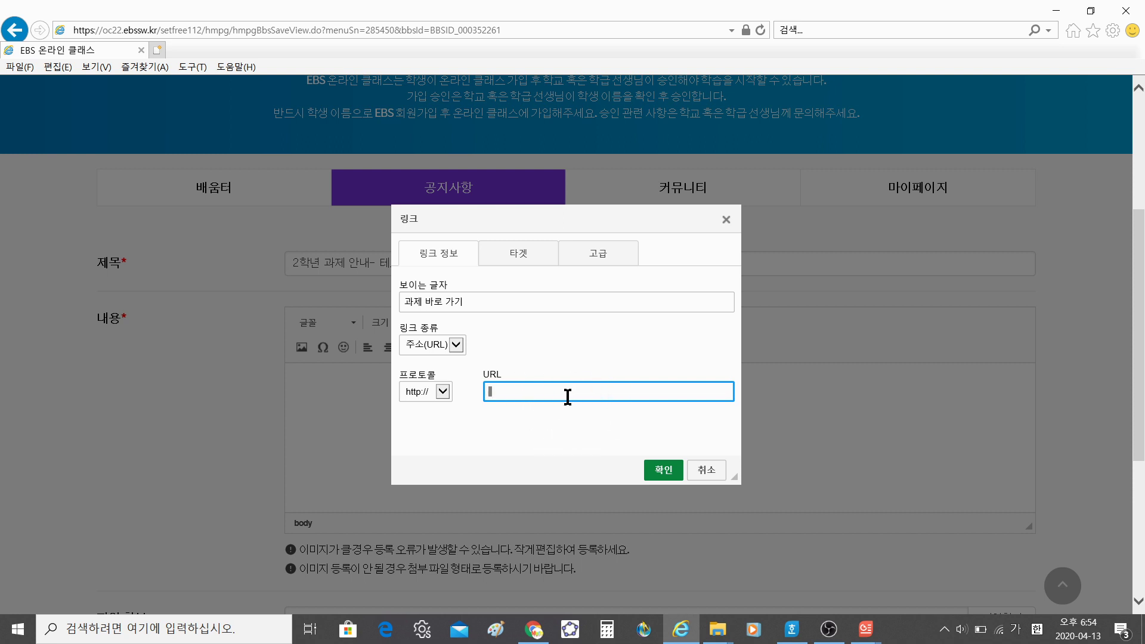
key(ctrl+v)
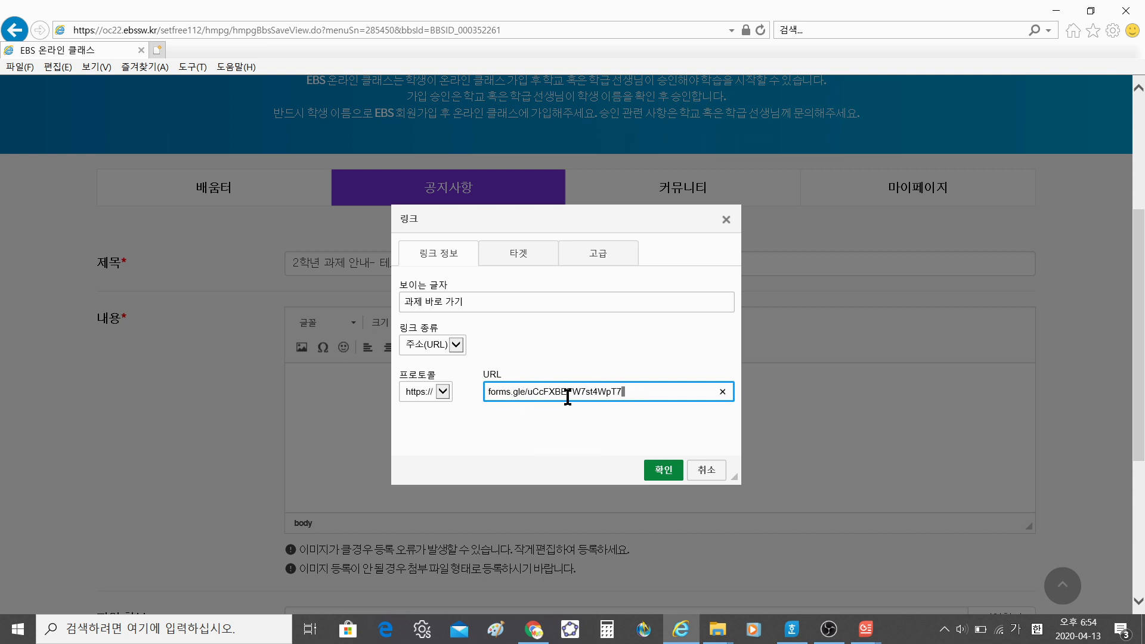
click(656, 470)
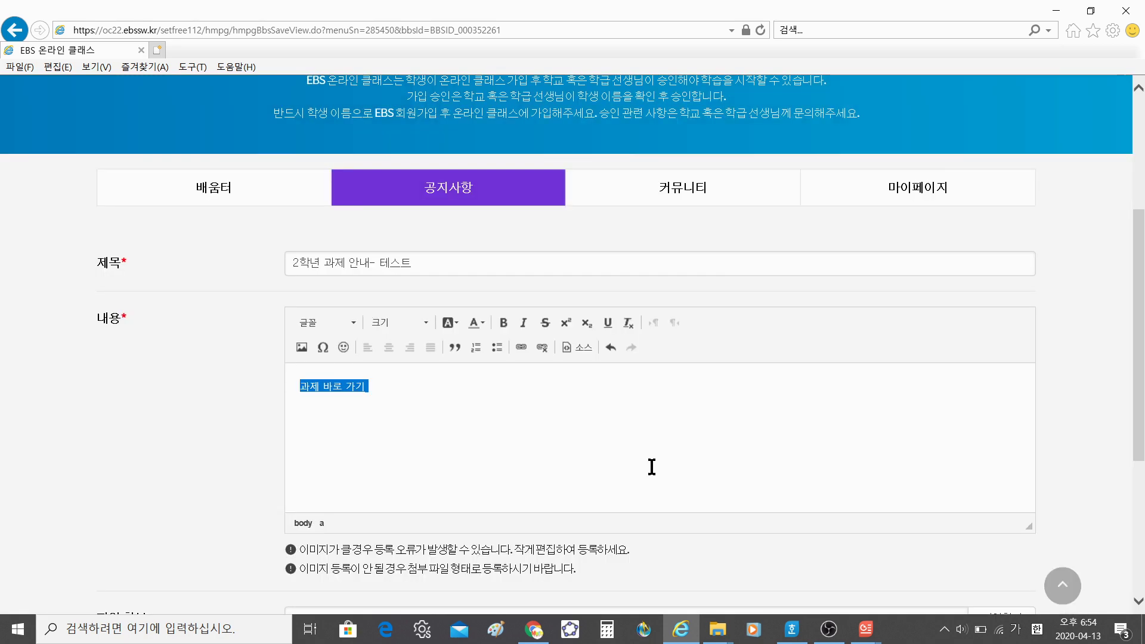
scroll(716, 507, down, 3)
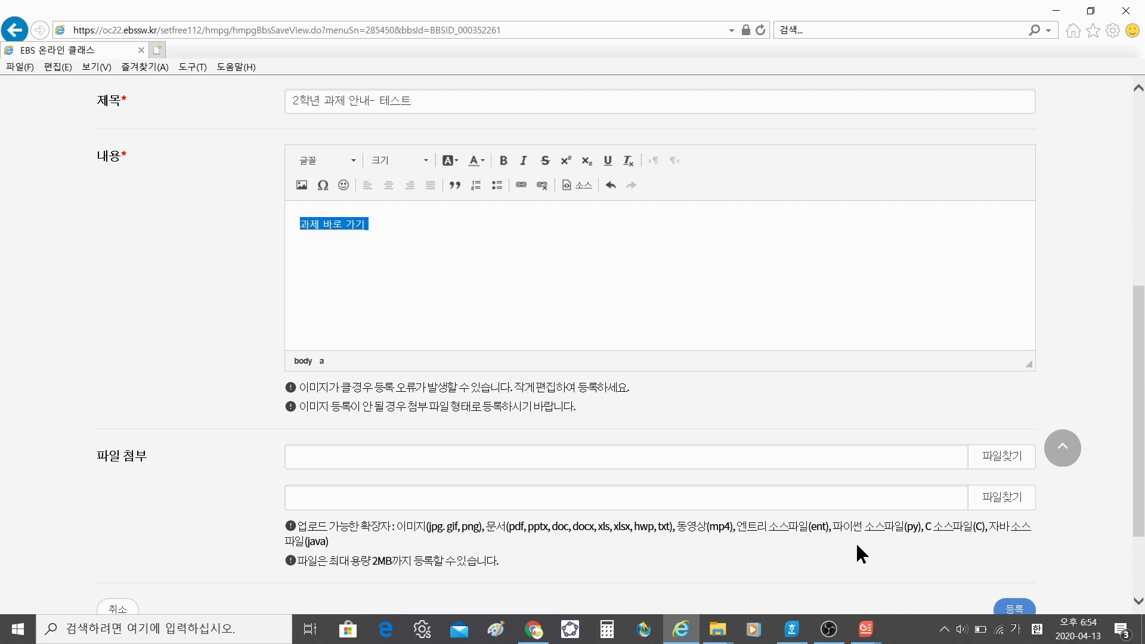
click(1000, 466)
click(998, 466)
click(998, 466)
click(998, 466)
click(998, 466)
click(998, 466)
click(998, 466)
click(998, 466)
click(998, 466)
click(998, 466)
Register the finished notice on the 공지사항 board and acknowledge the save message.
scroll(991, 483, down, 2)
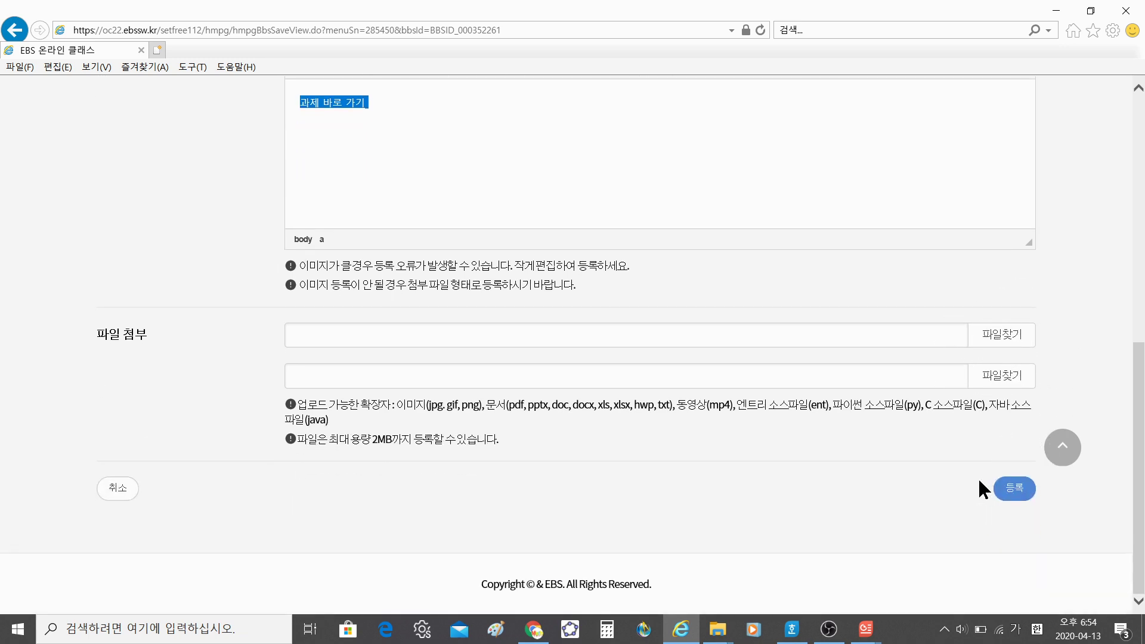
click(1017, 488)
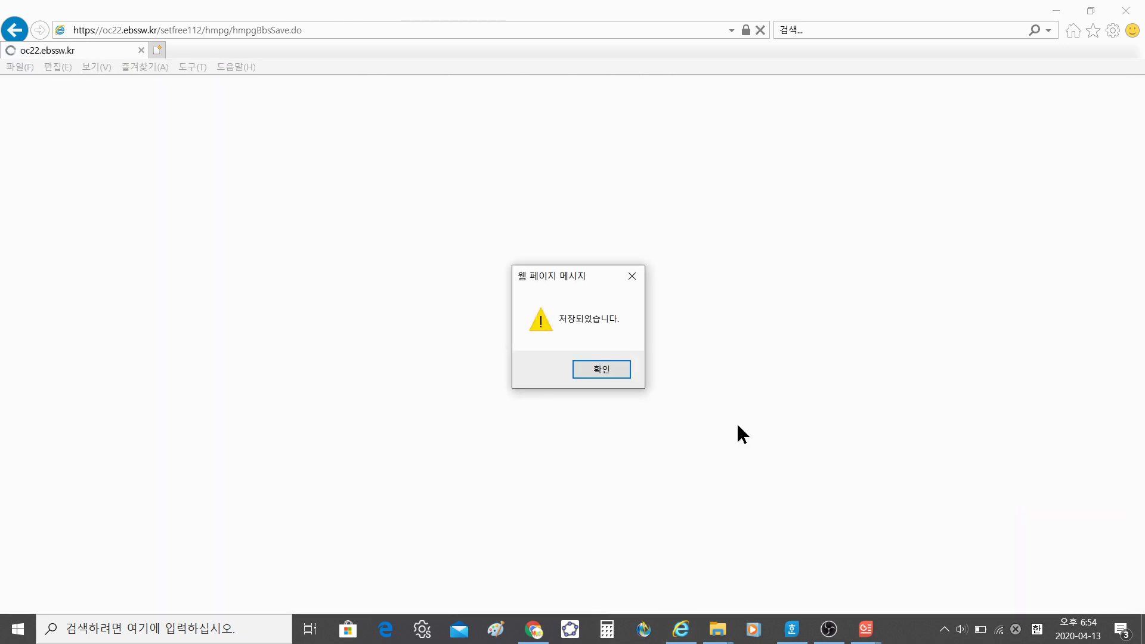
click(589, 370)
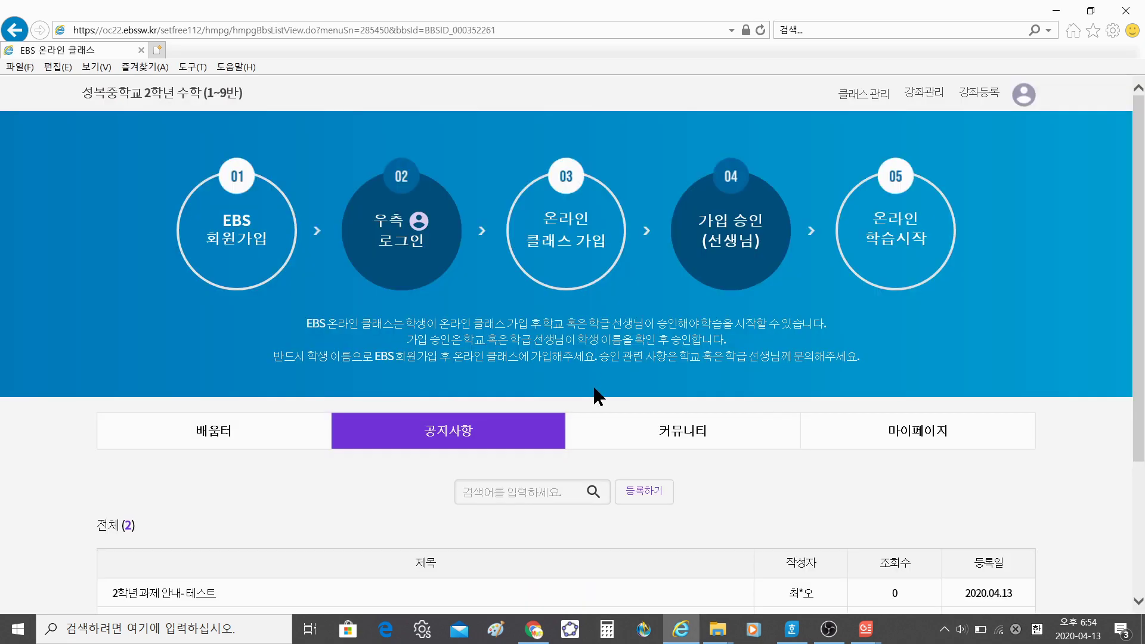
Open the "2학년 과제 안내- 테스트" notice and follow its "과제 바로 가기" link to the form.
scroll(597, 397, down, 1)
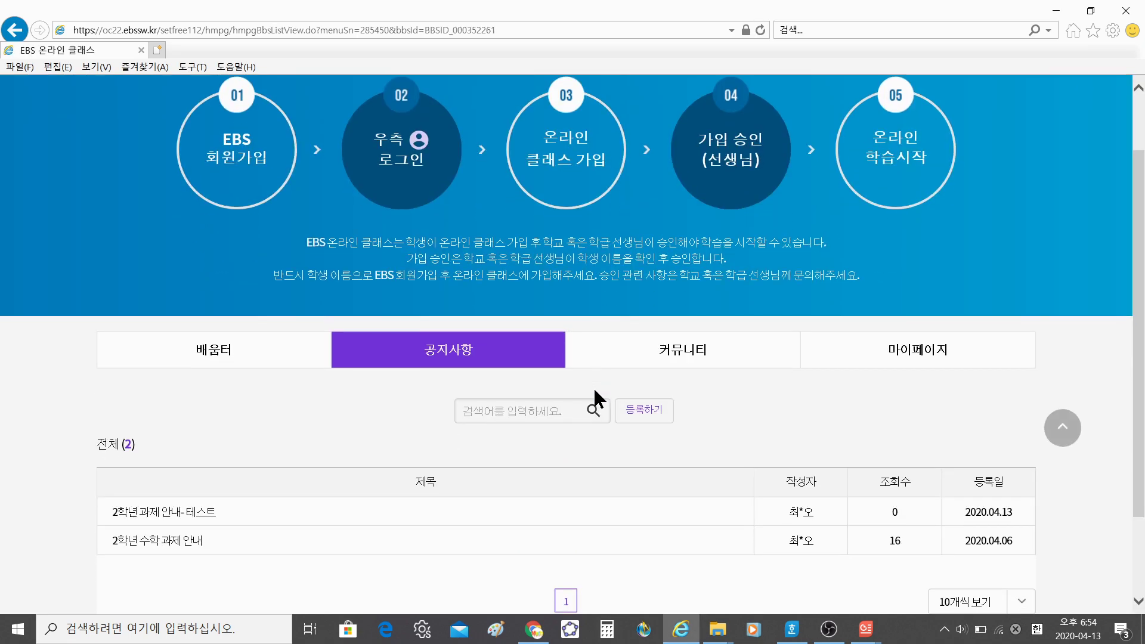
click(184, 514)
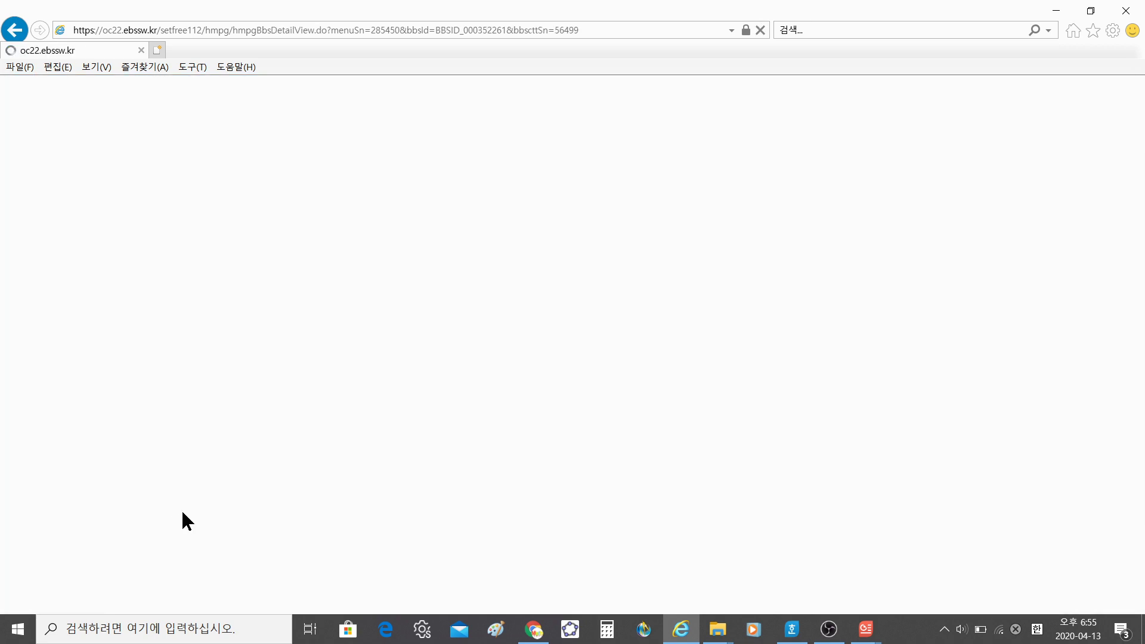
scroll(679, 513, down, 2)
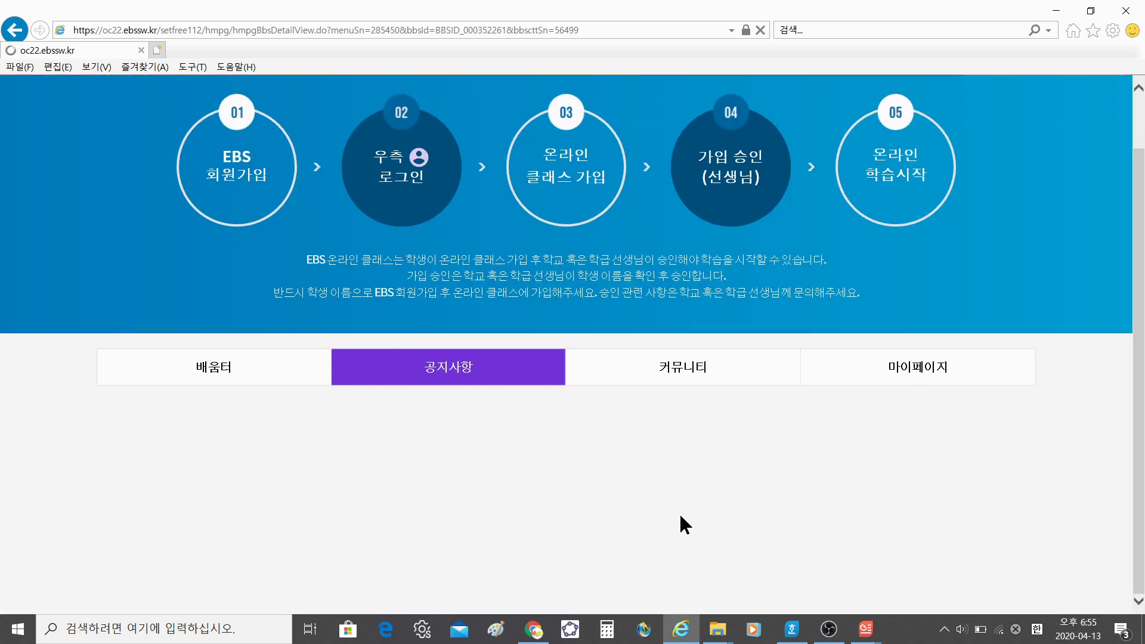
scroll(660, 505, down, 1)
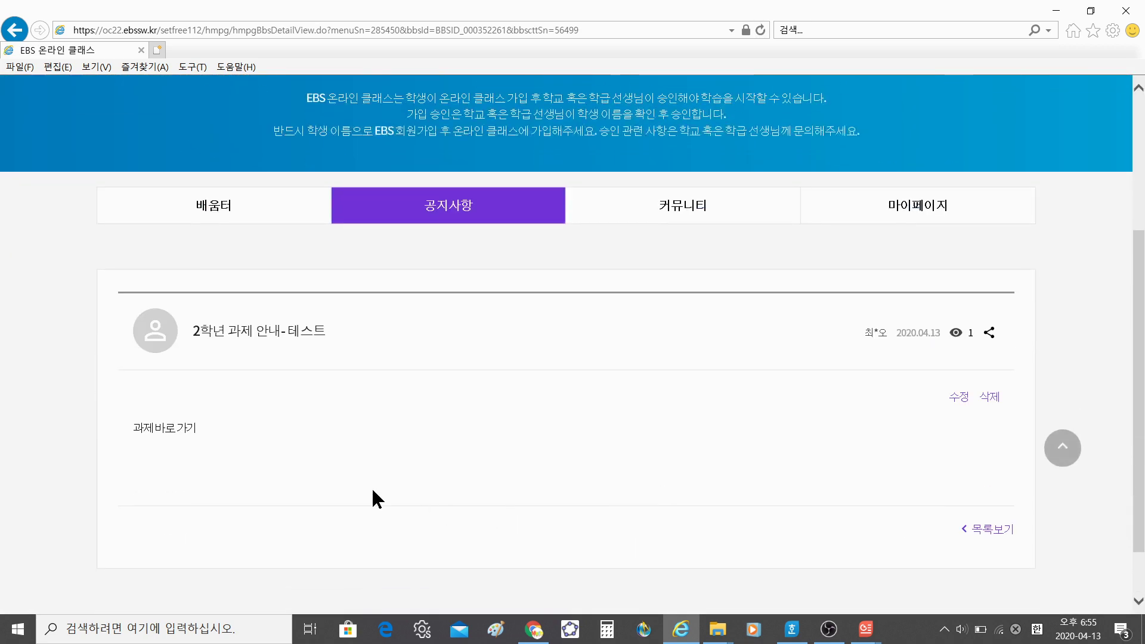
click(159, 430)
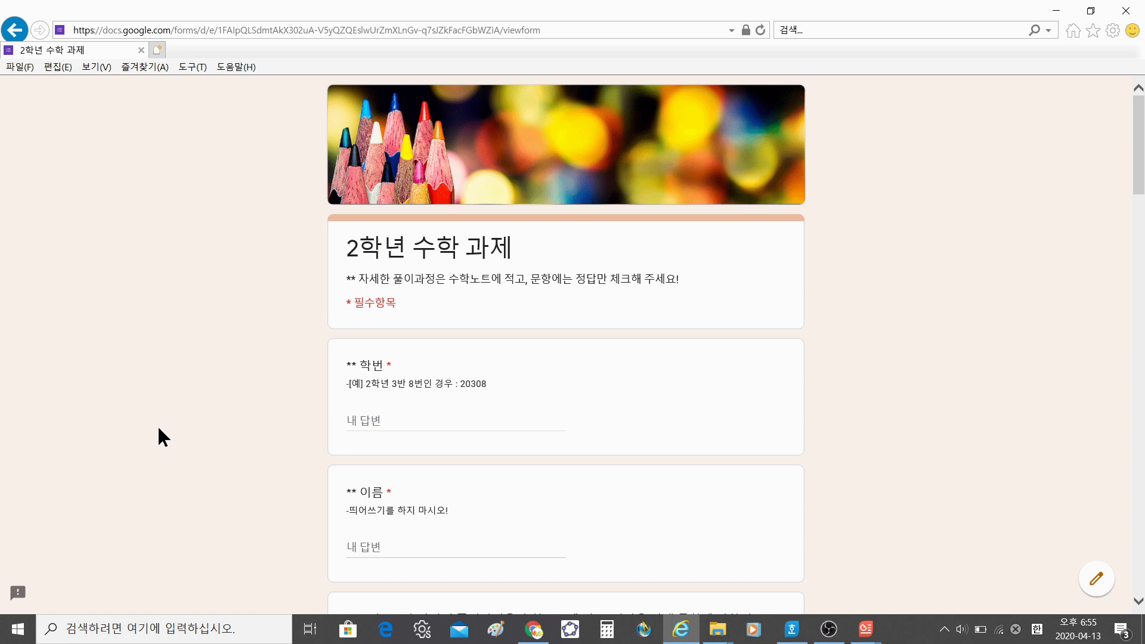
Fill in the 학번 field with a test student number and the 이름 field with a sample student name.
click(391, 421)
text(21111)
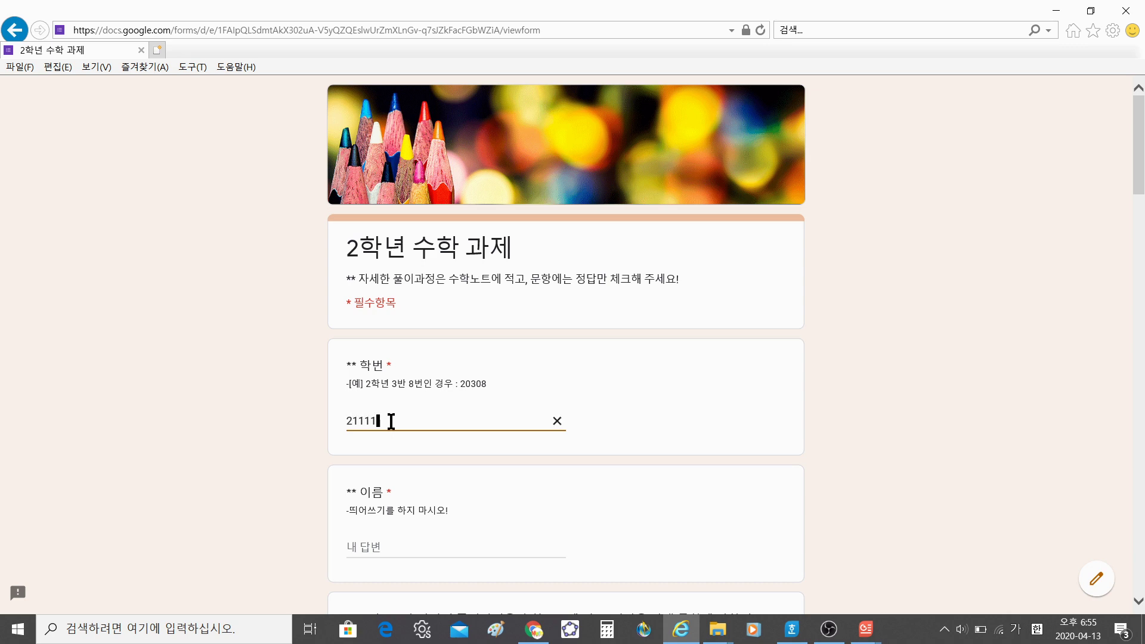
click(397, 549)
text(ㅎㅗㅇ길동)
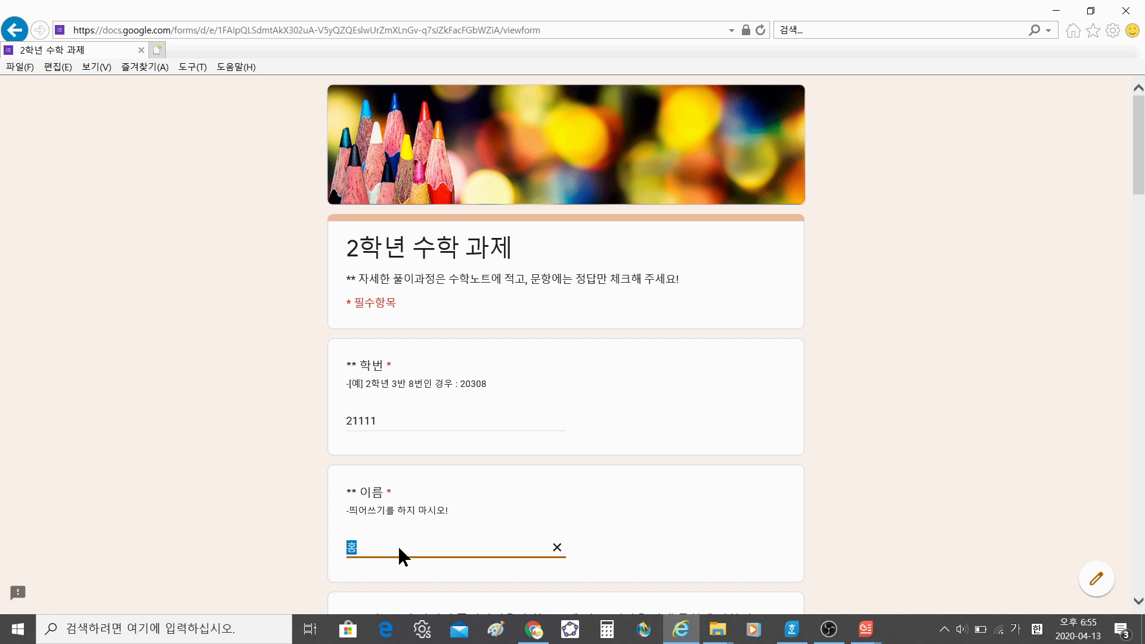
Choose option (2) as the answer to question [1번] below the problem sheet.
scroll(435, 526, down, 4)
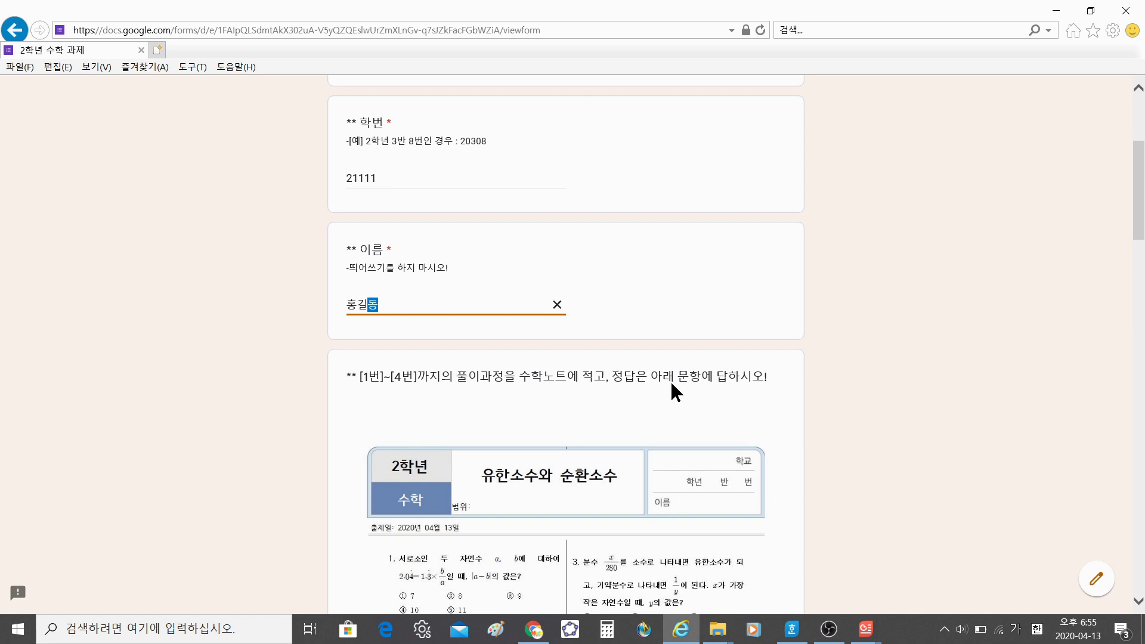
scroll(734, 391, down, 3)
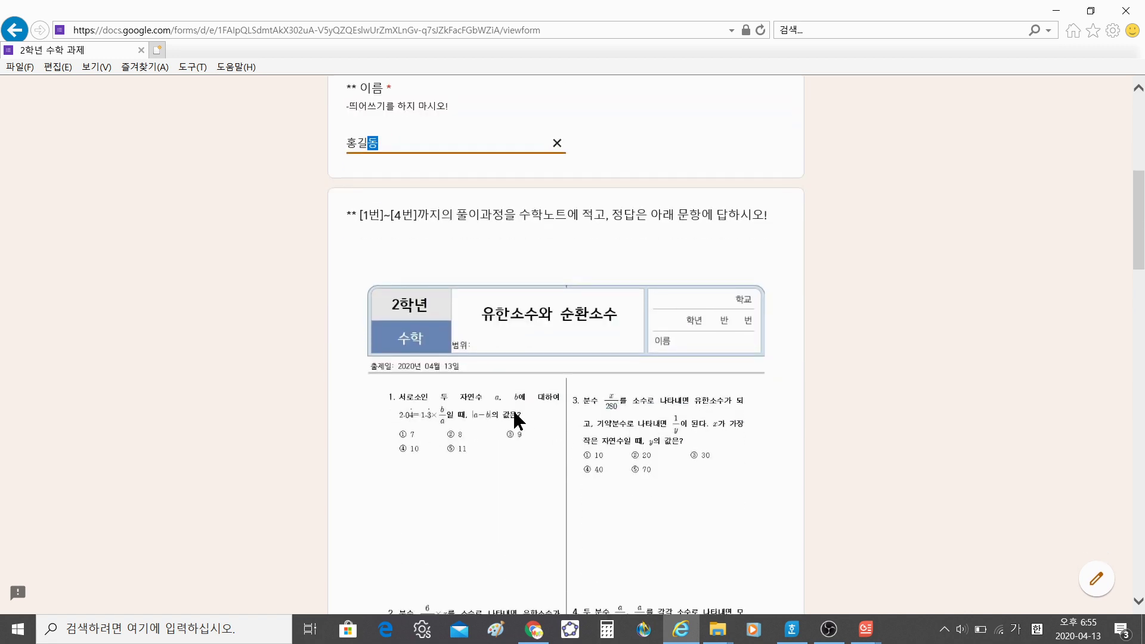
scroll(514, 414, down, 3)
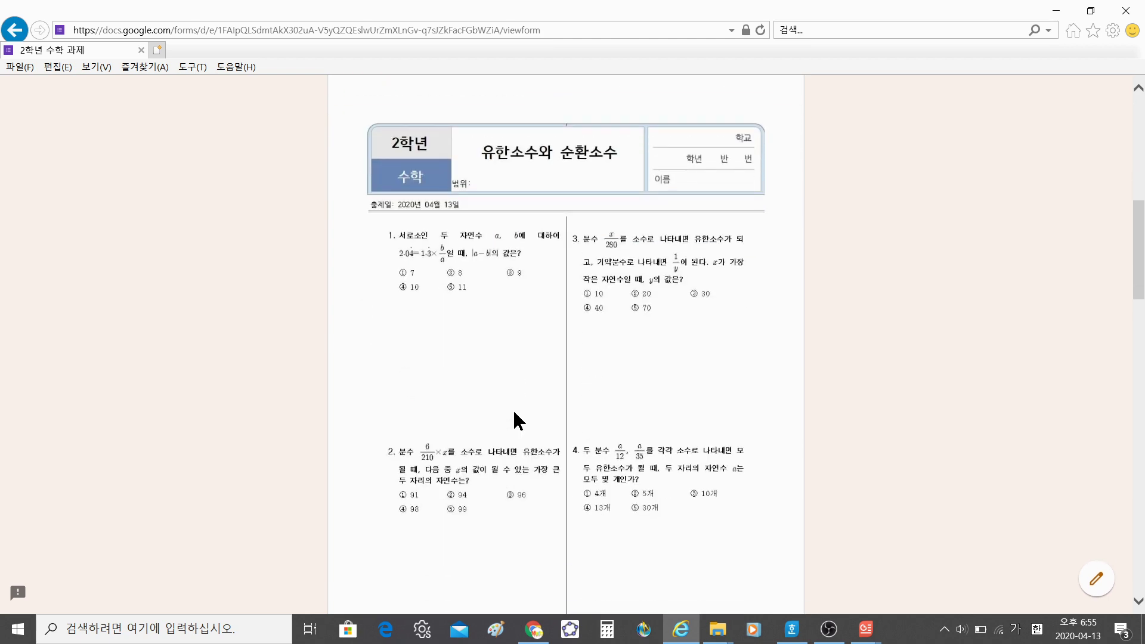
scroll(514, 414, down, 2)
scroll(515, 413, down, 6)
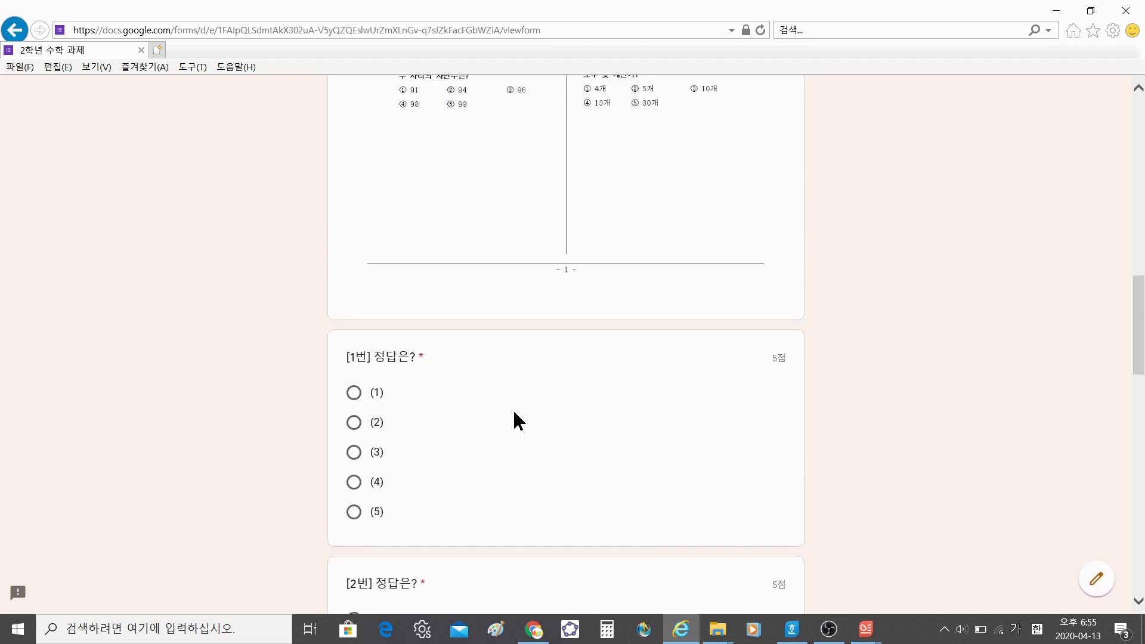
click(353, 422)
scroll(352, 429, up, 3)
scroll(363, 460, down, 3)
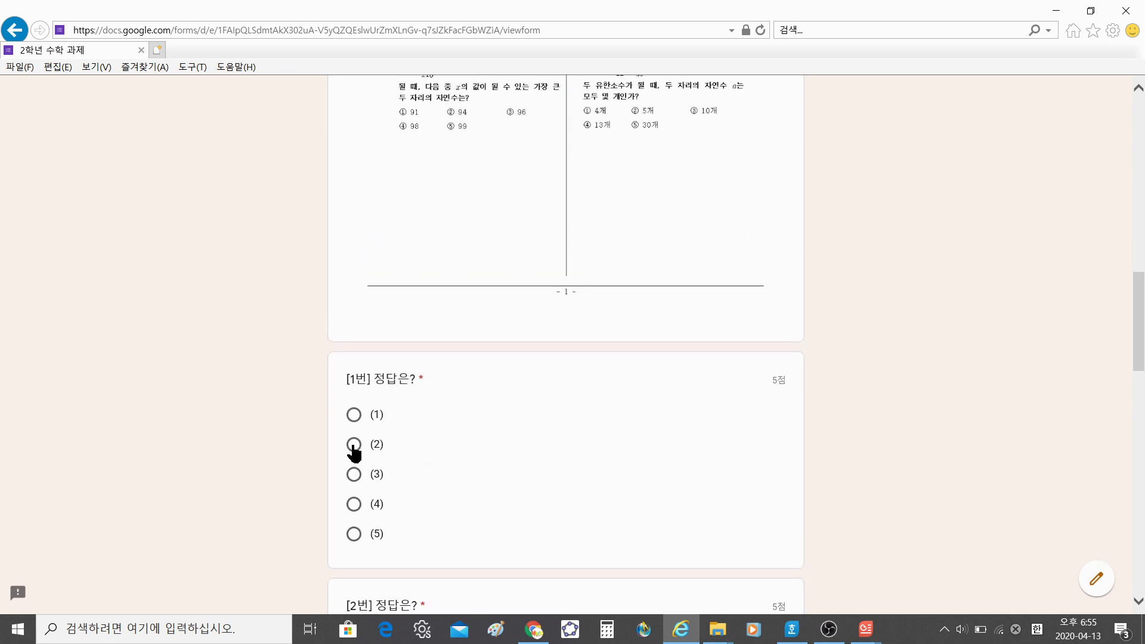
click(354, 445)
Answer [2번] with (3), [3번] with (2) and [4번] with (3), and submit the response.
scroll(388, 462, down, 4)
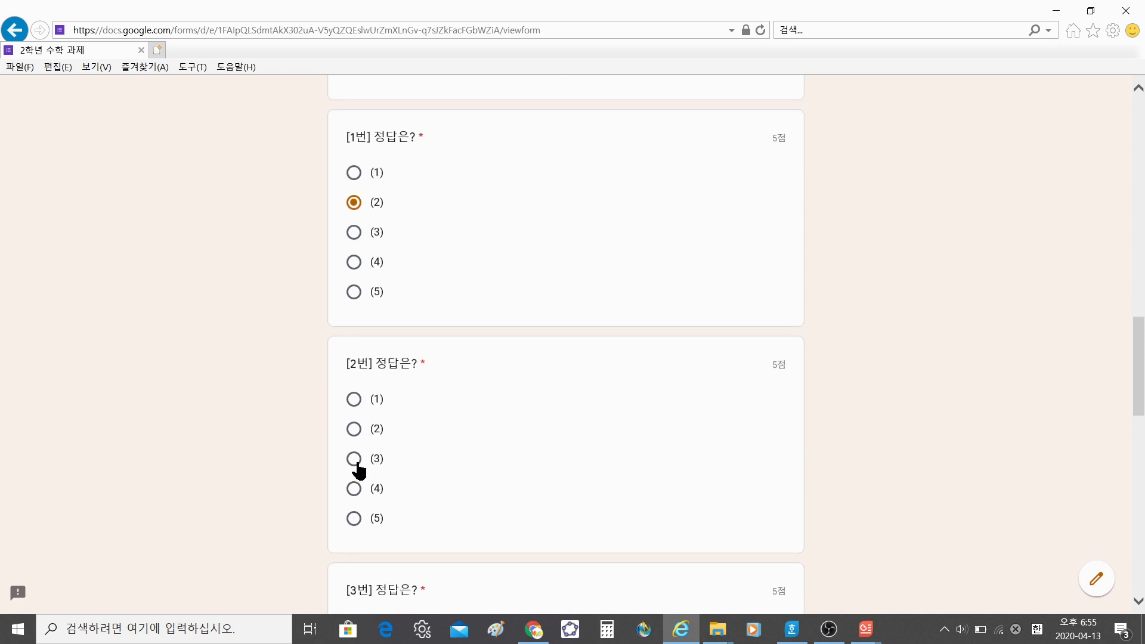
click(356, 462)
scroll(367, 490, down, 3)
click(353, 495)
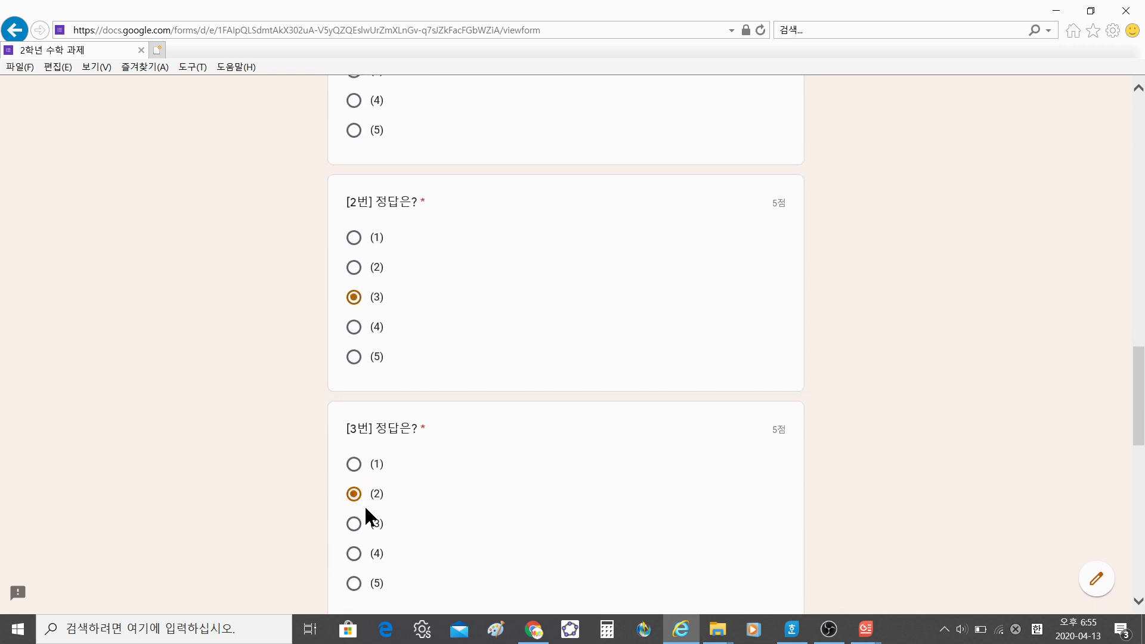
scroll(363, 510, down, 4)
scroll(363, 519, down, 3)
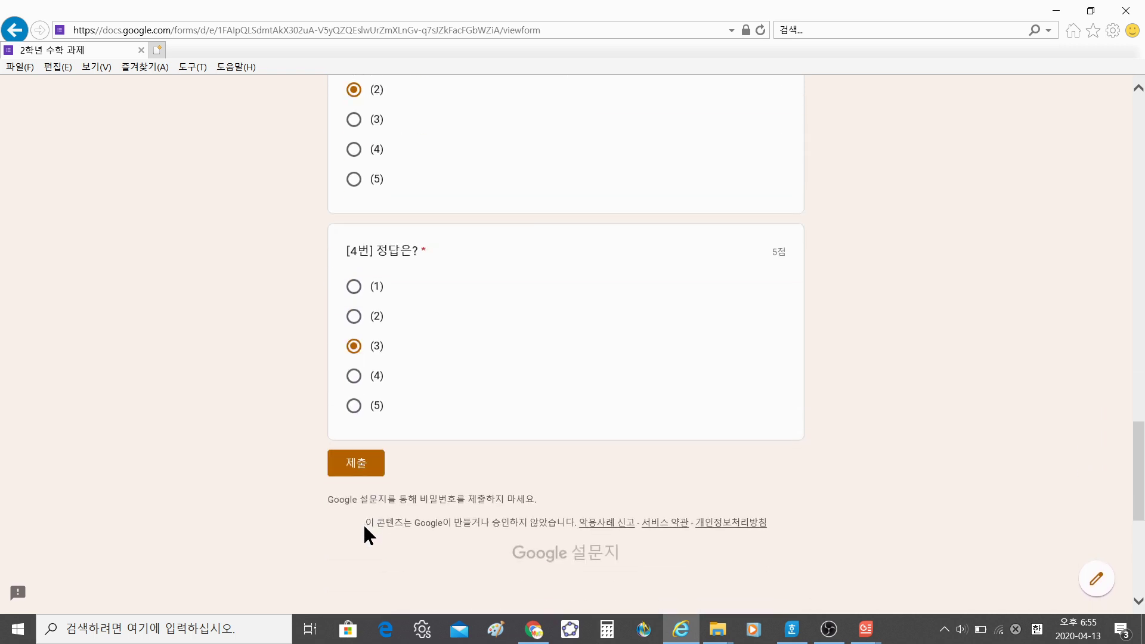
click(365, 469)
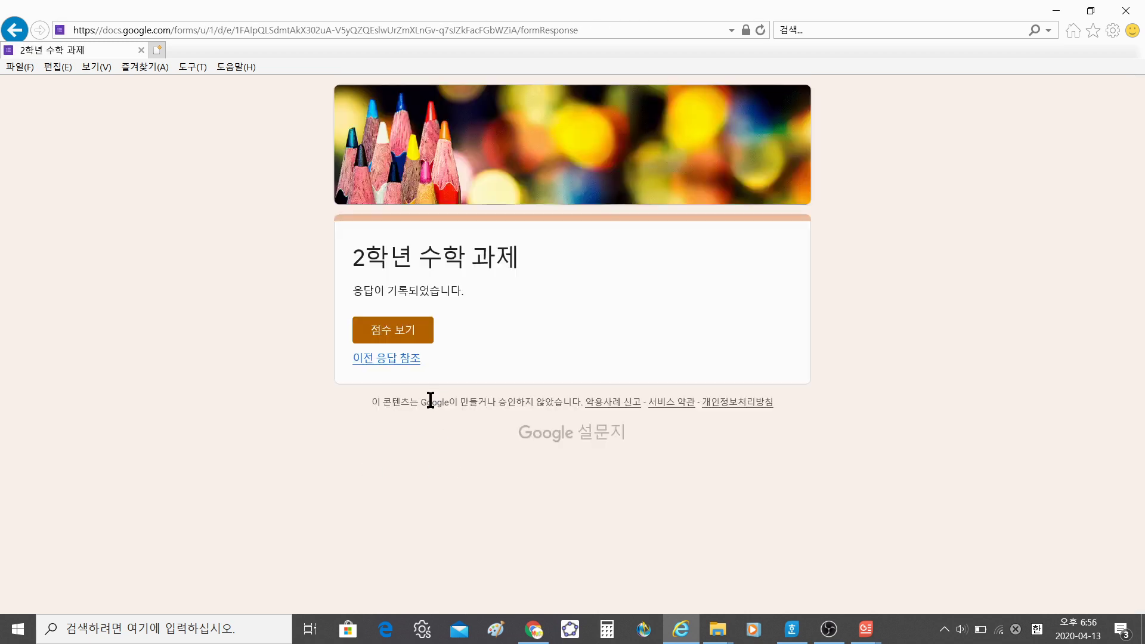
Open the score view of the submitted response and review the total score and the correct answer to each question.
click(429, 345)
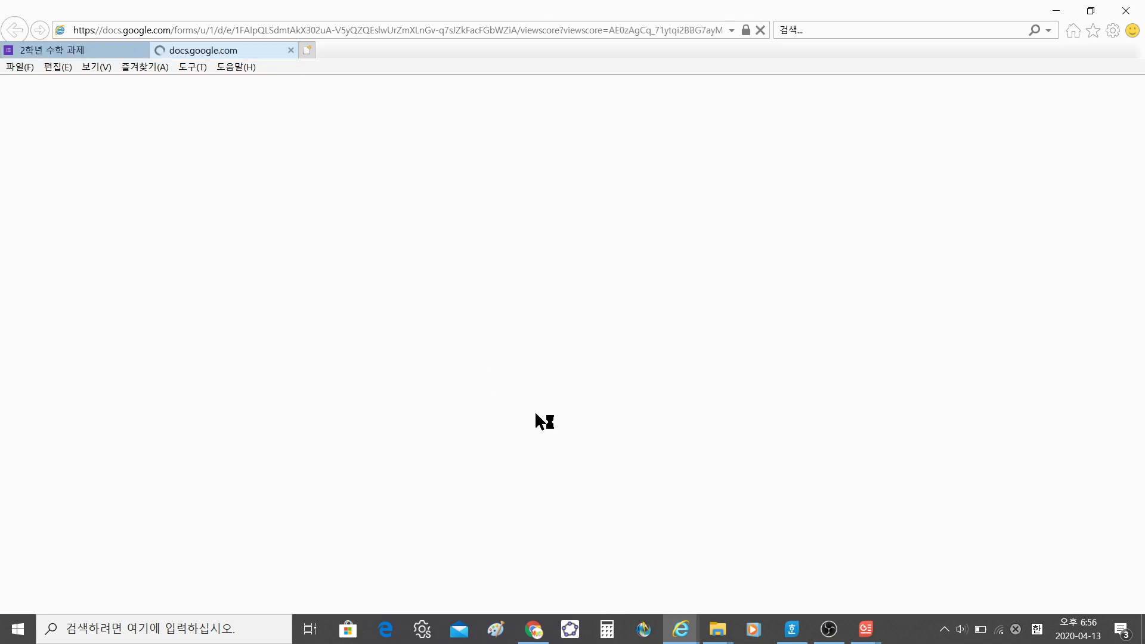
scroll(555, 424, down, 3)
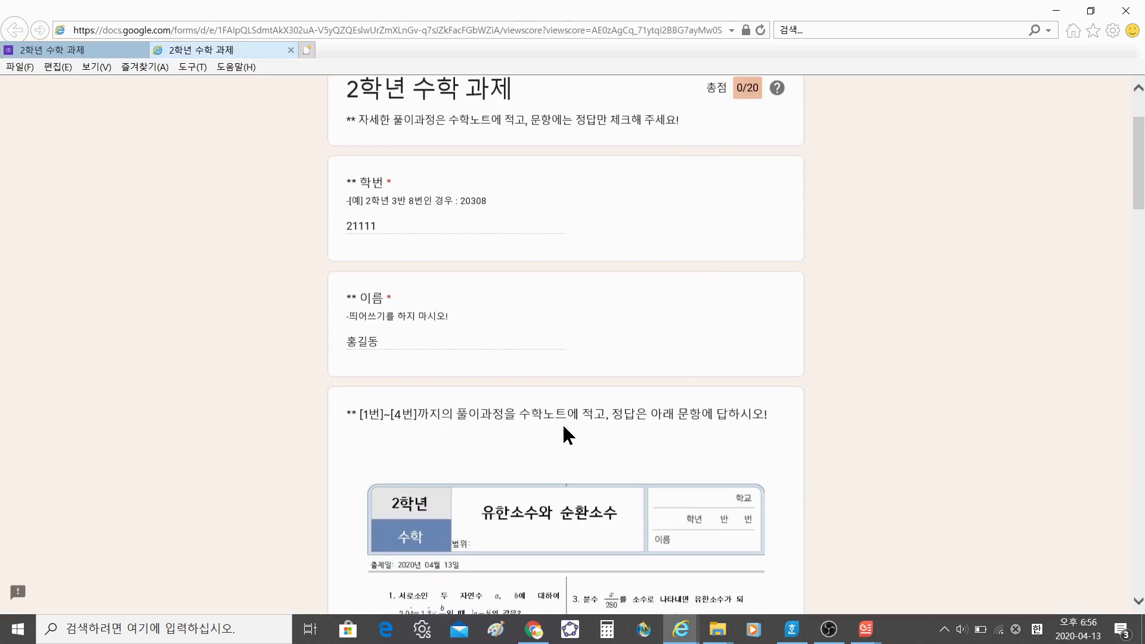
scroll(562, 423, up, 1)
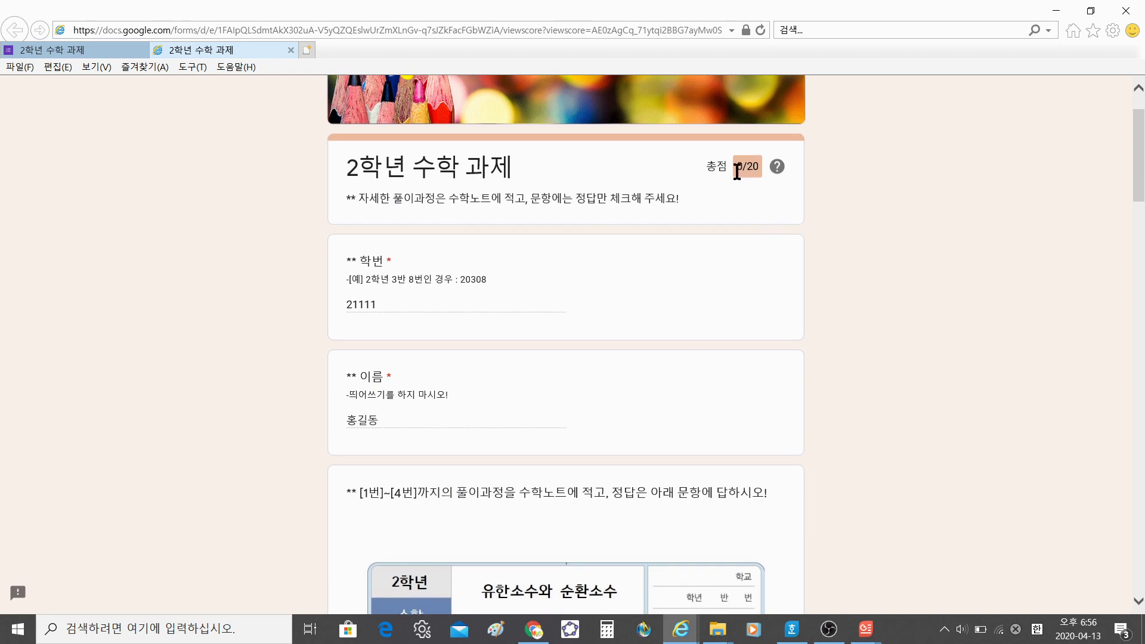
scroll(652, 381, down, 6)
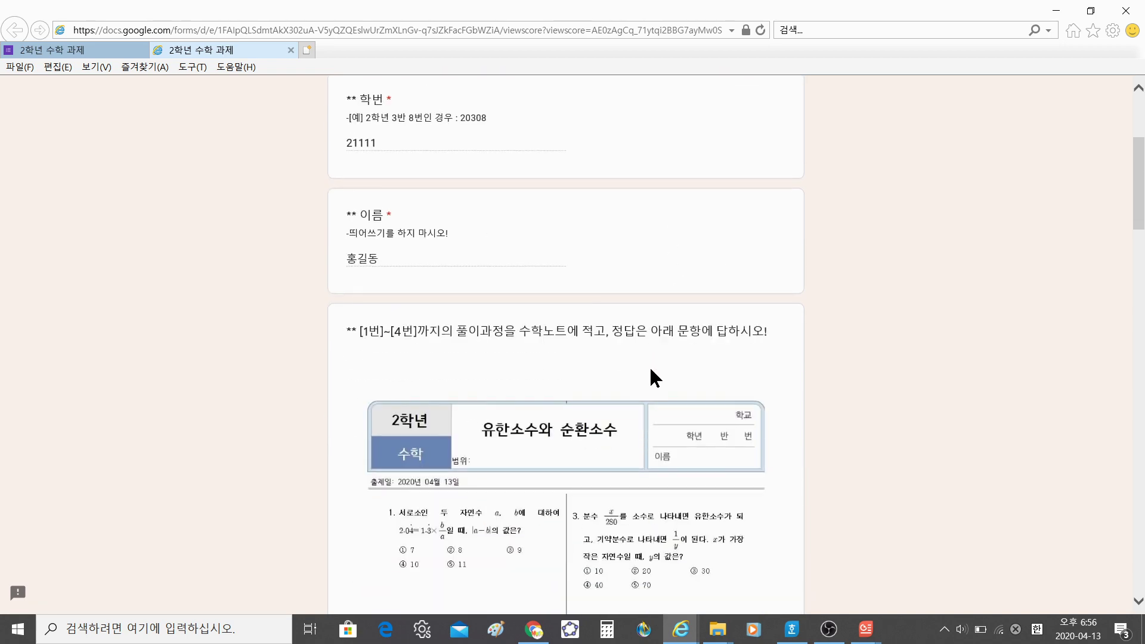
scroll(653, 386, down, 12)
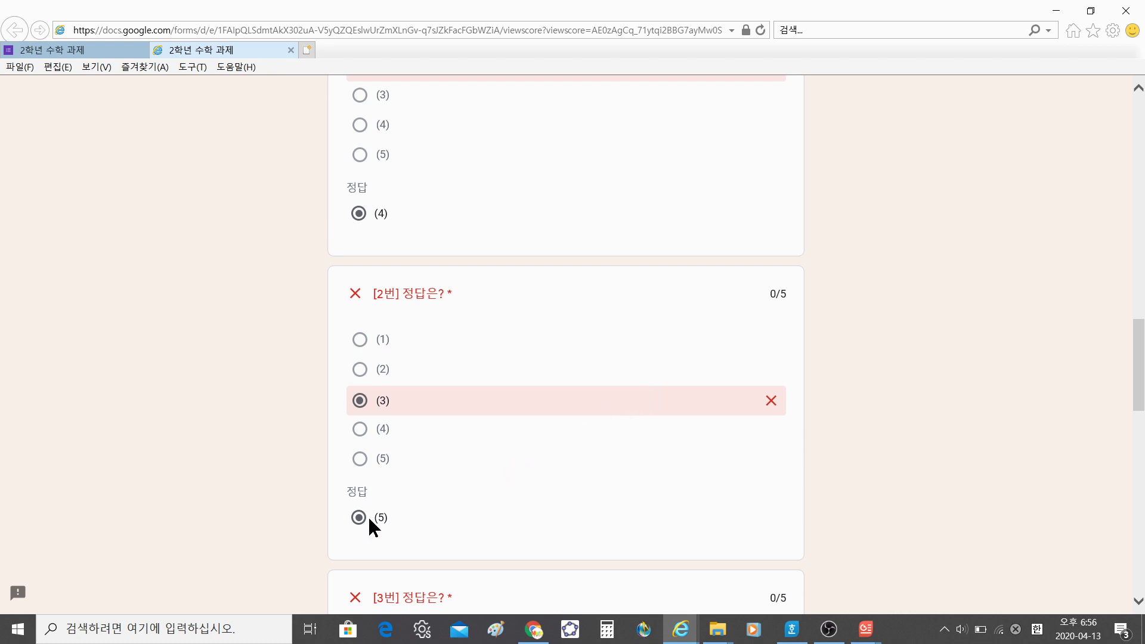
scroll(374, 518, down, 6)
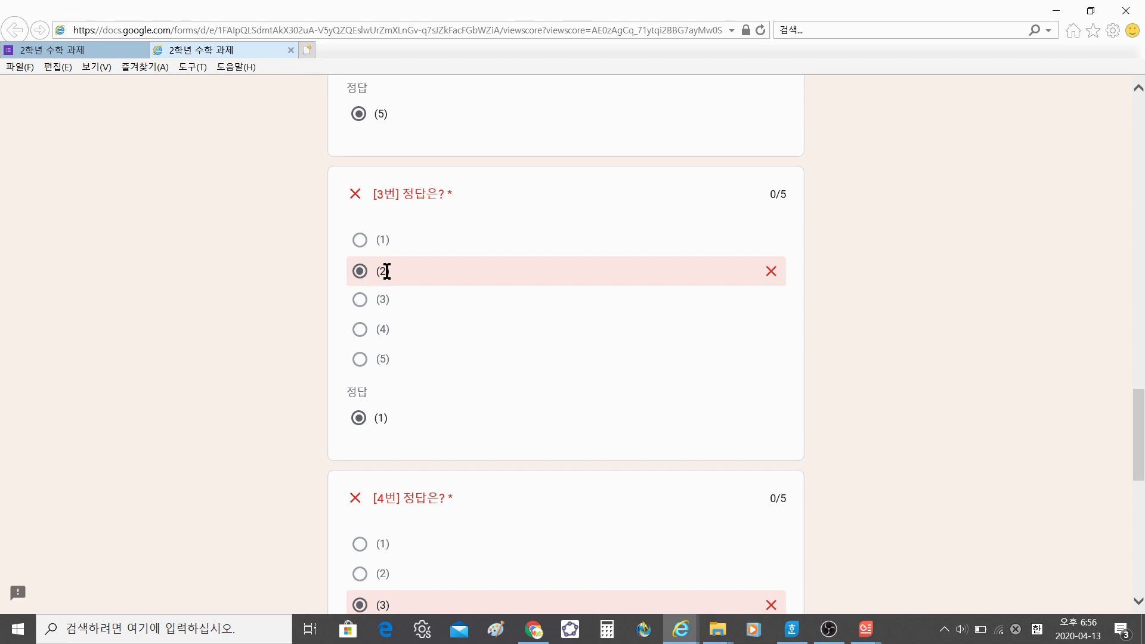
scroll(388, 463, down, 1)
scroll(387, 457, down, 10)
scroll(387, 457, up, 20)
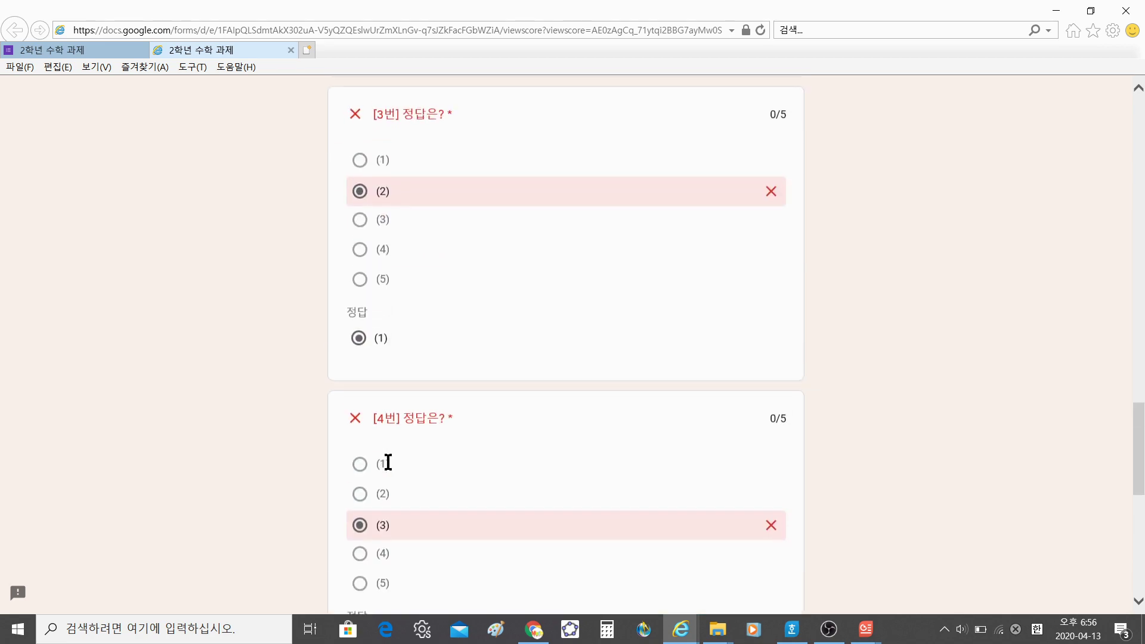
scroll(387, 457, up, 15)
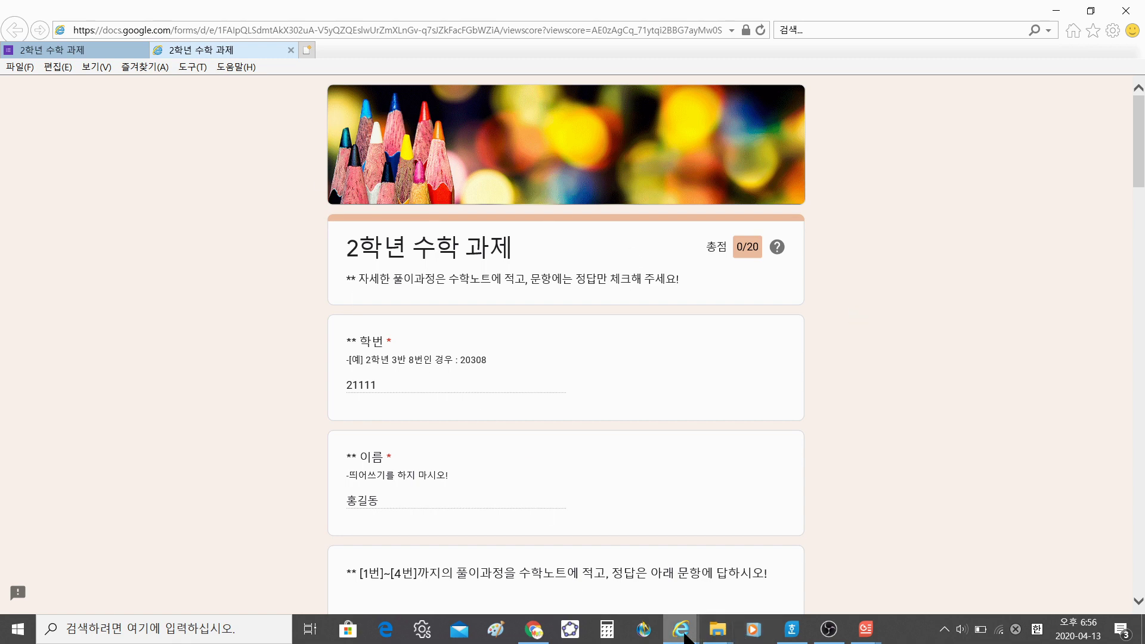
Switch to the form editor in Chrome, close the send dialog and reopen the form 제목 없는 설문지 from the recent forms.
click(534, 630)
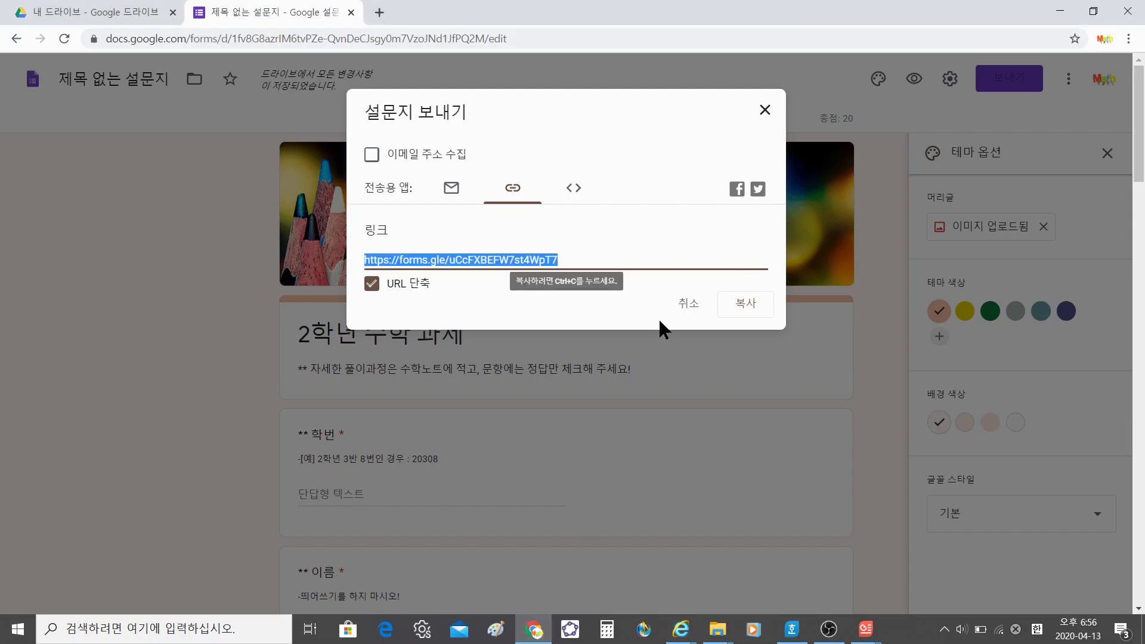
click(765, 110)
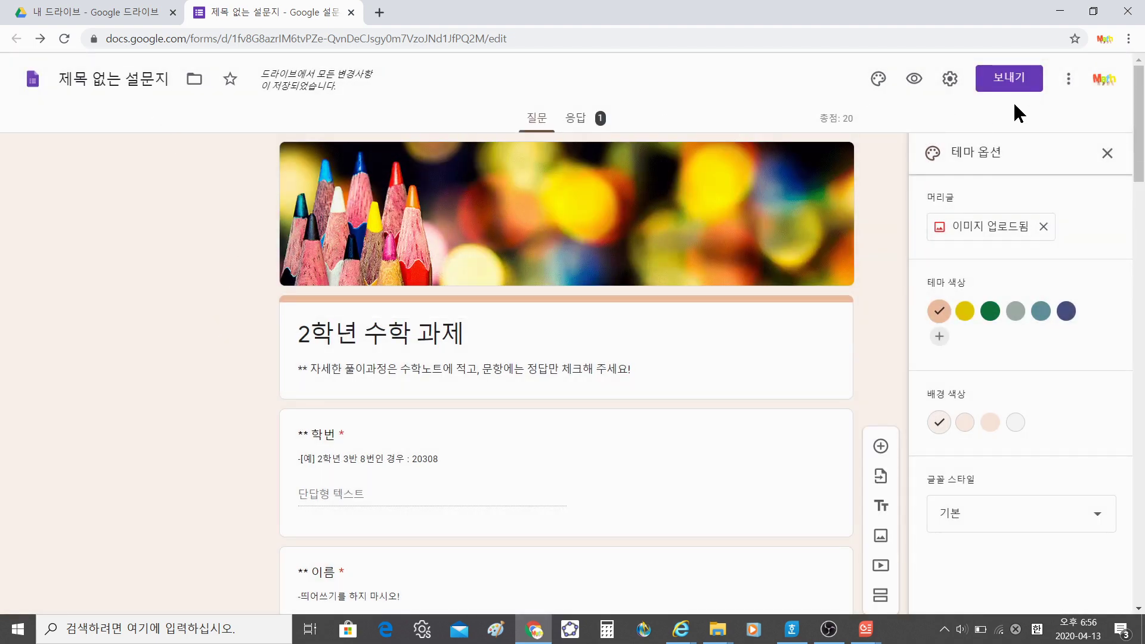
click(31, 80)
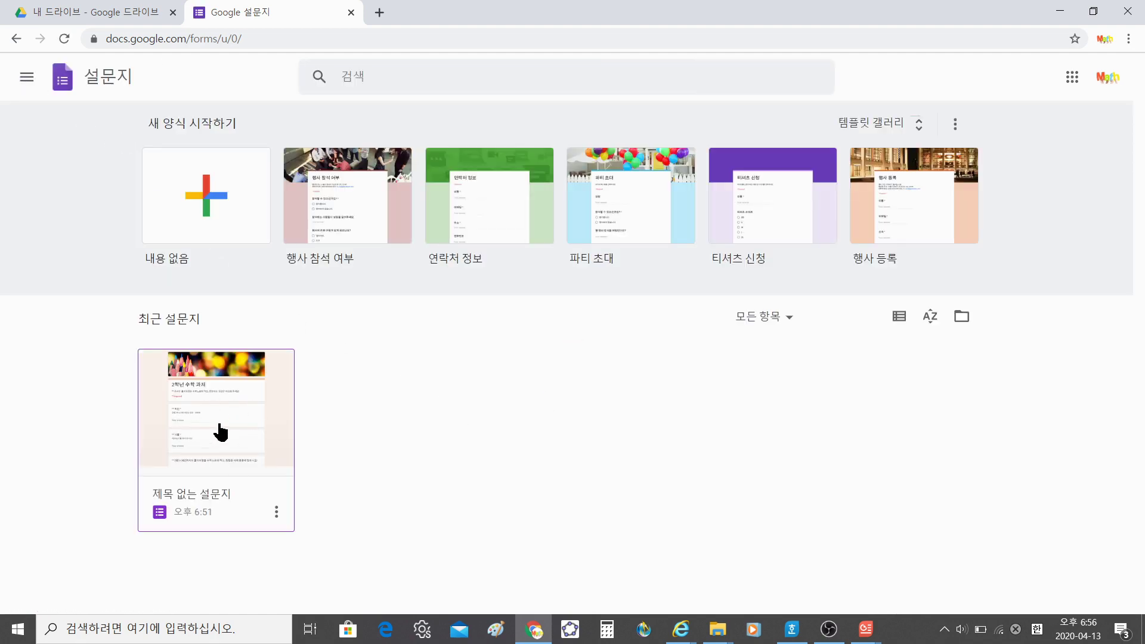
click(221, 430)
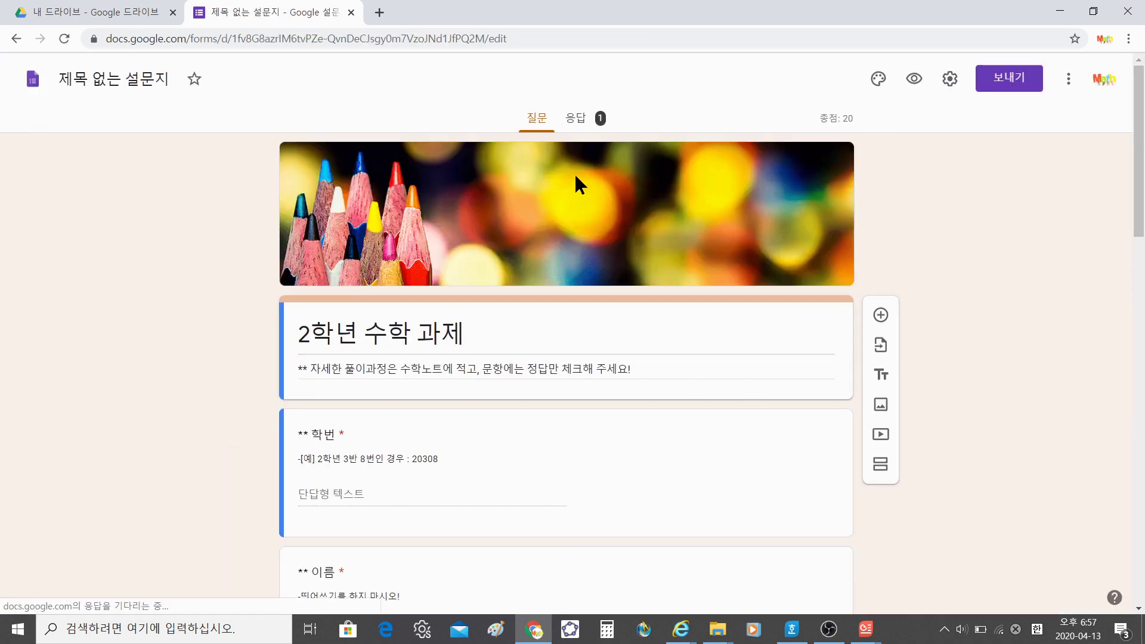
Open the form's responses and review the summary statistics, per-question results and submitted 학번 and 이름 entries.
click(571, 126)
click(574, 127)
click(578, 127)
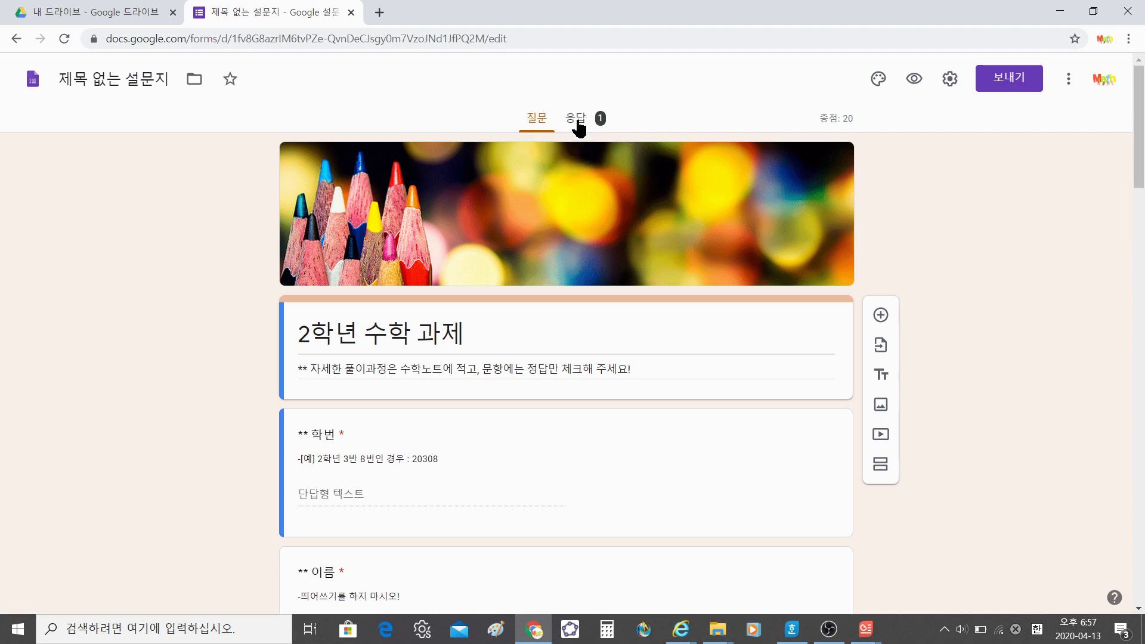
click(579, 127)
click(578, 127)
click(579, 127)
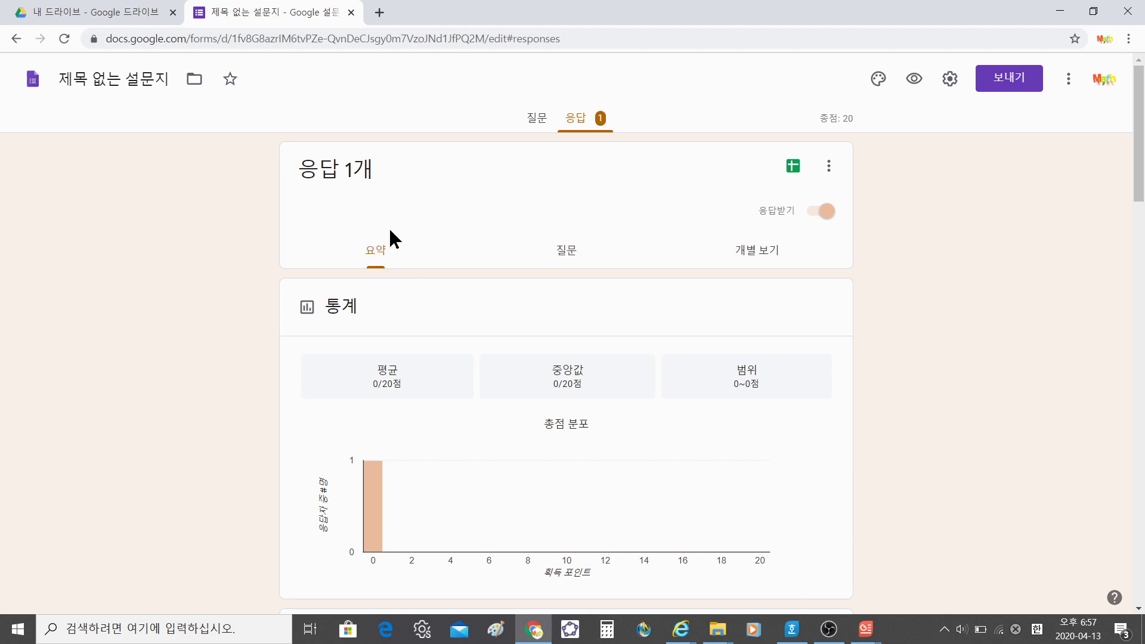
scroll(379, 397, down, 5)
scroll(379, 403, down, 4)
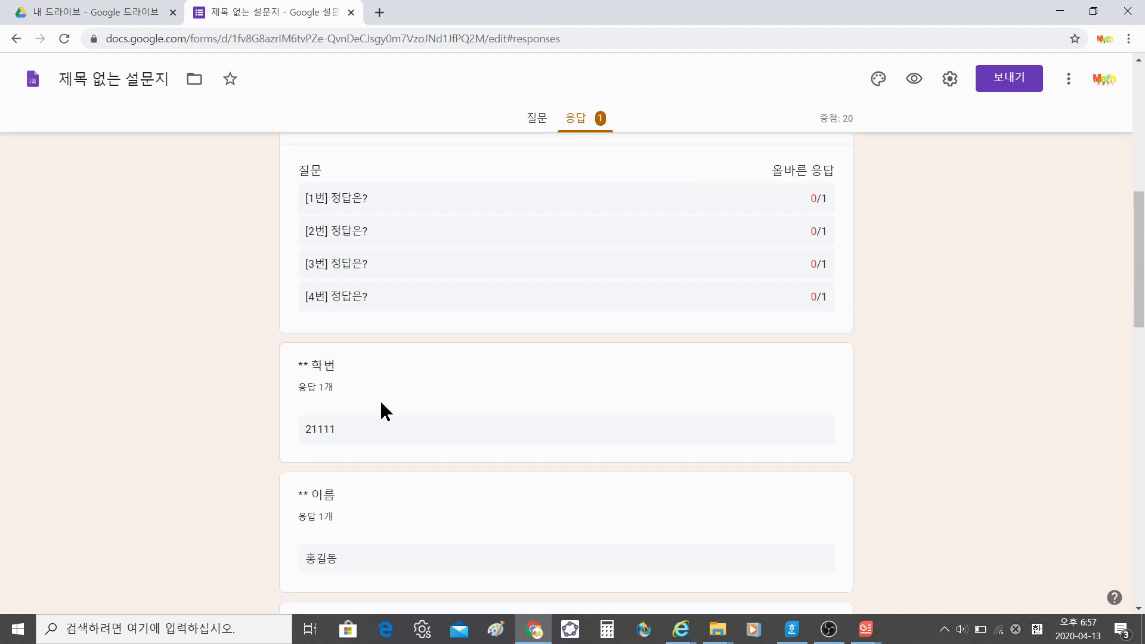
scroll(379, 394, up, 9)
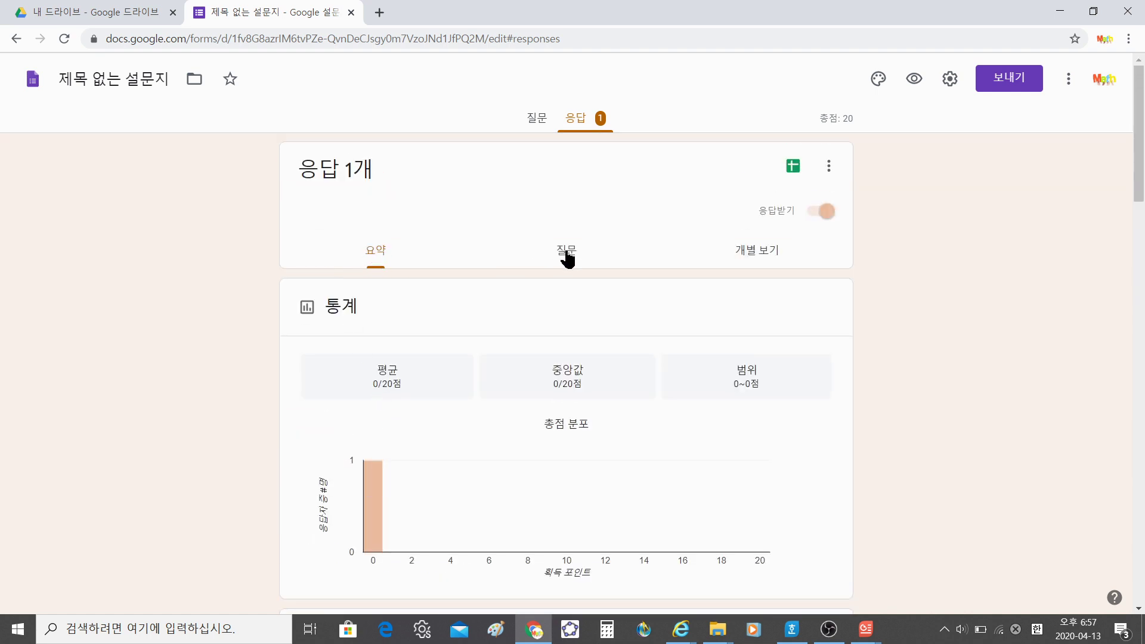
Show the responses individually and review the student's graded submission.
click(757, 258)
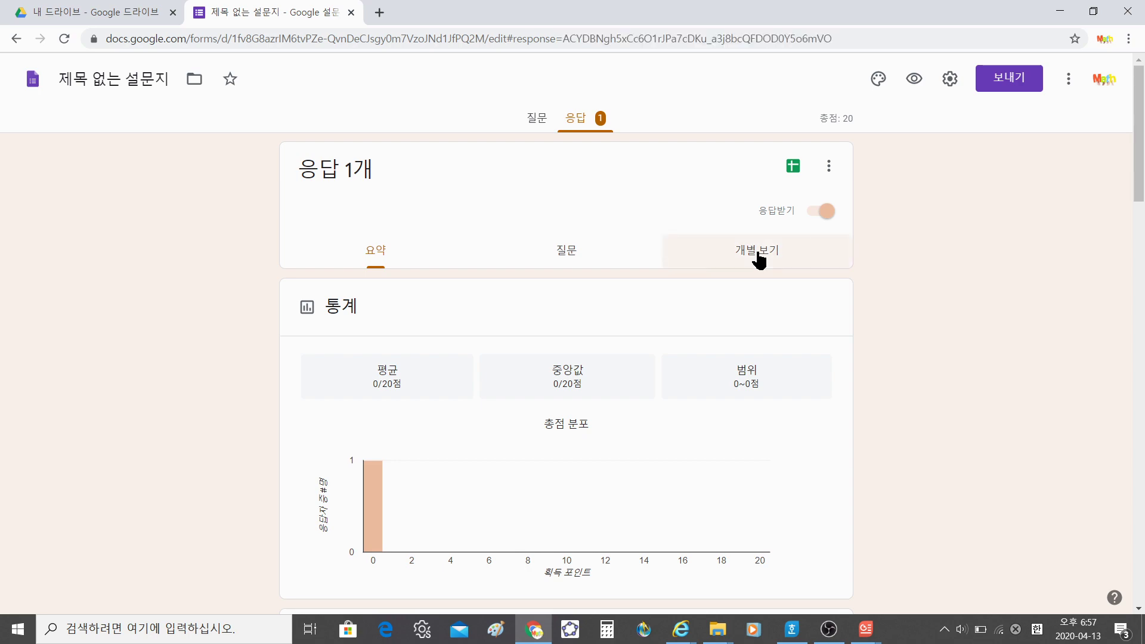
scroll(618, 470, down, 9)
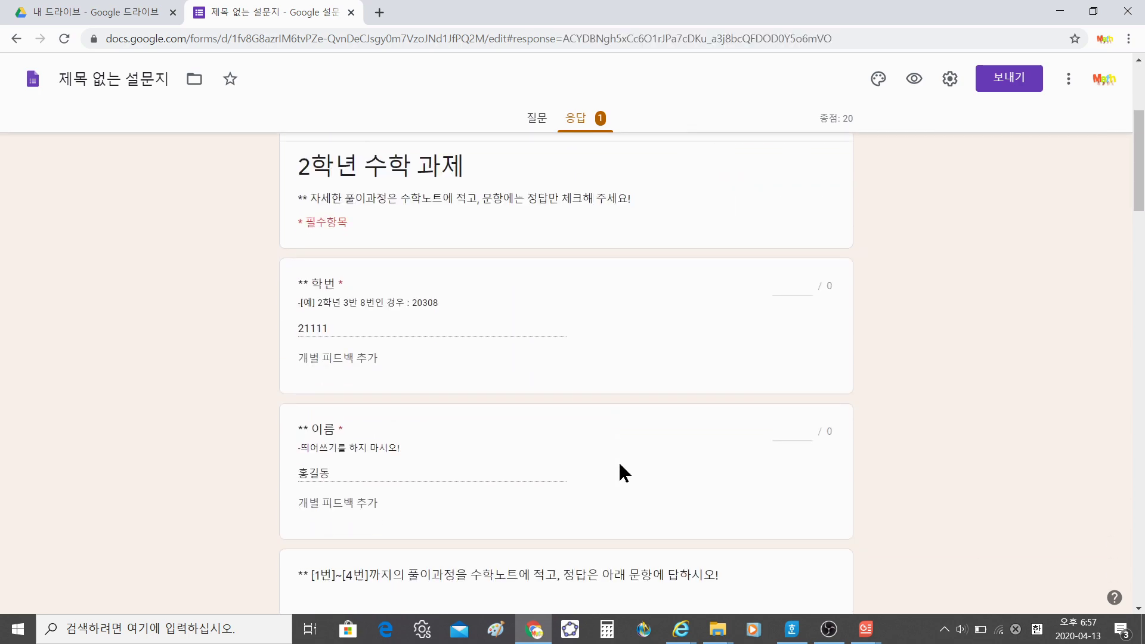
scroll(618, 461, down, 15)
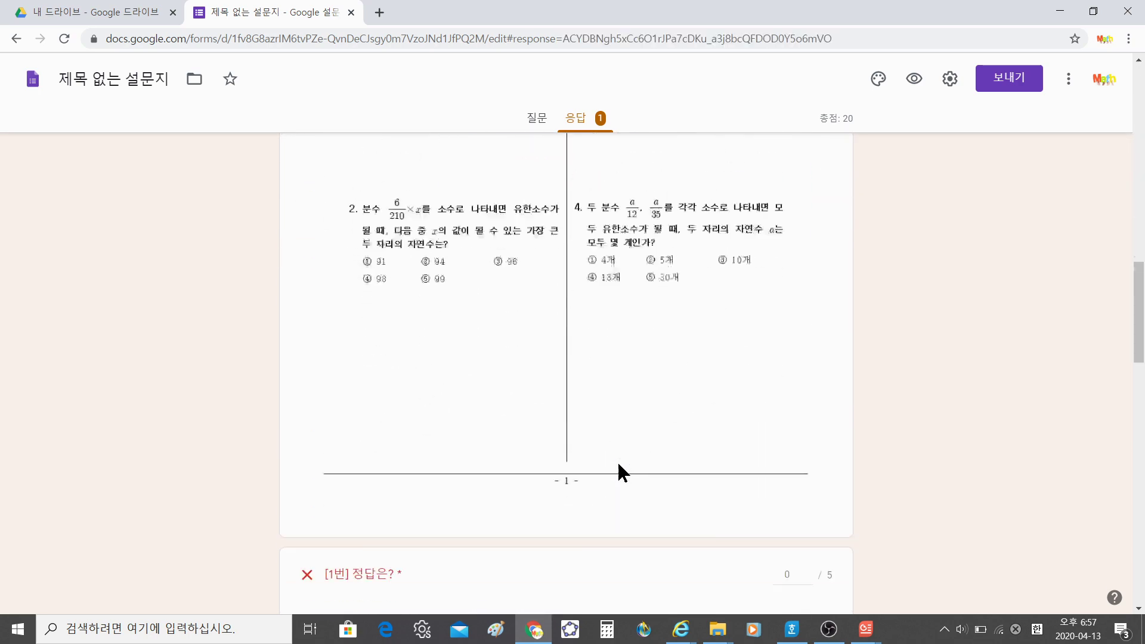
scroll(618, 464, up, 20)
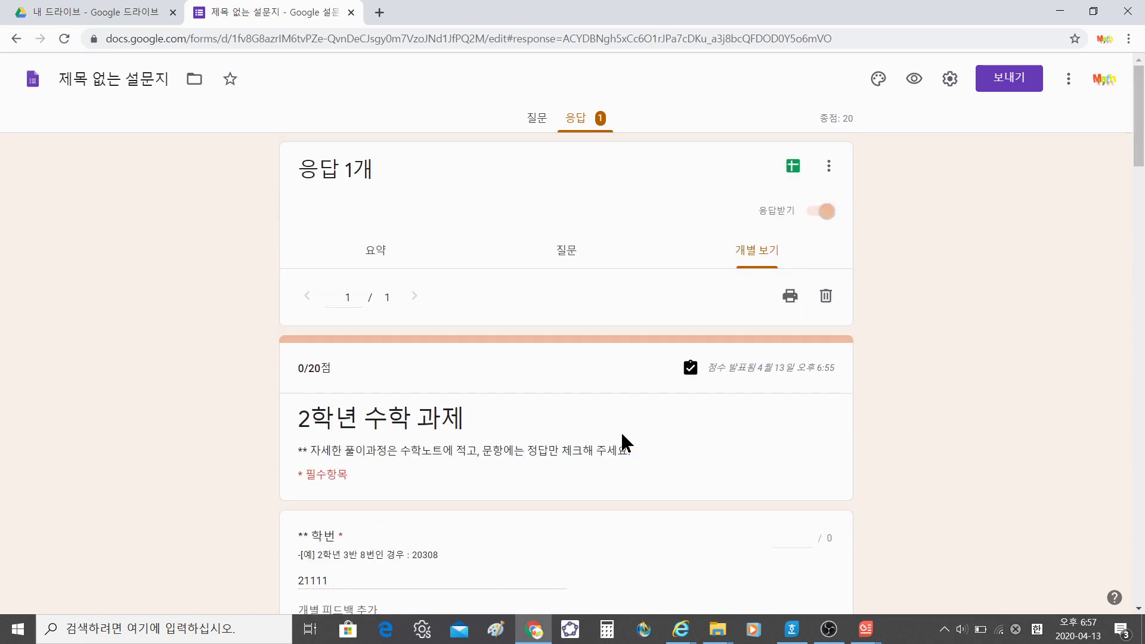
Create a new spreadsheet named 제목 없는 설문지(응답) to collect the form responses.
click(796, 173)
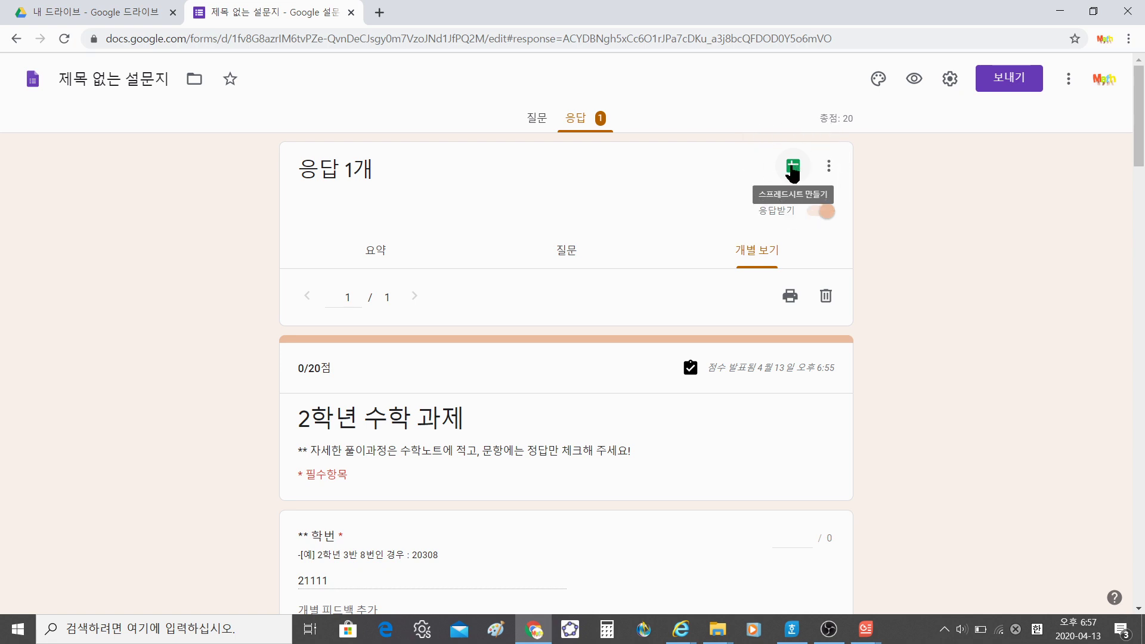
click(793, 173)
click(792, 173)
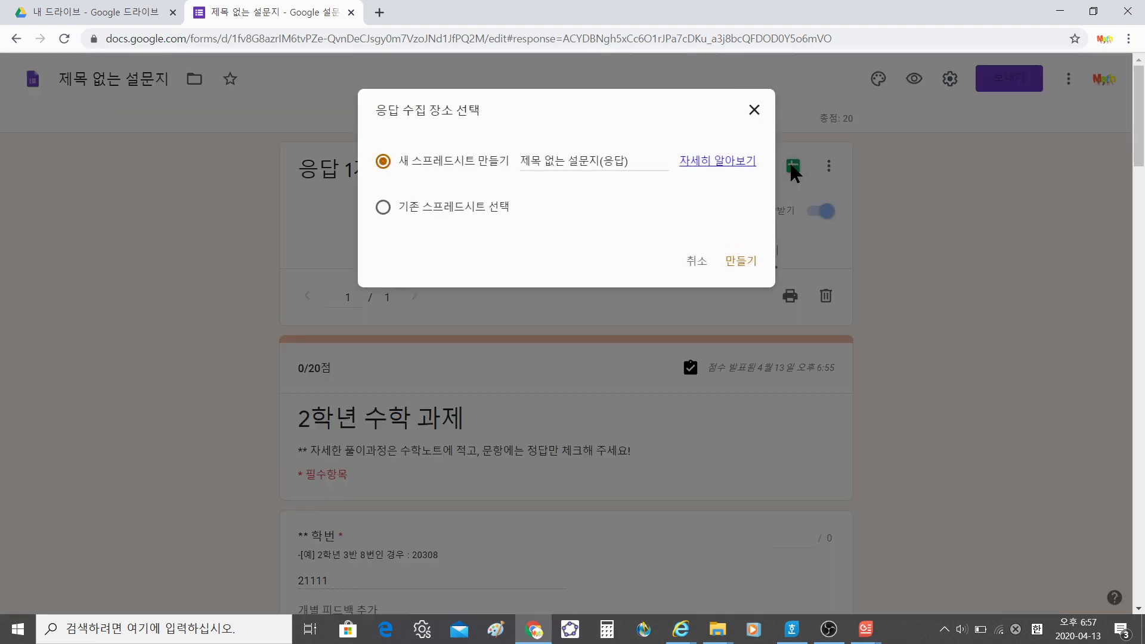
click(397, 156)
click(747, 272)
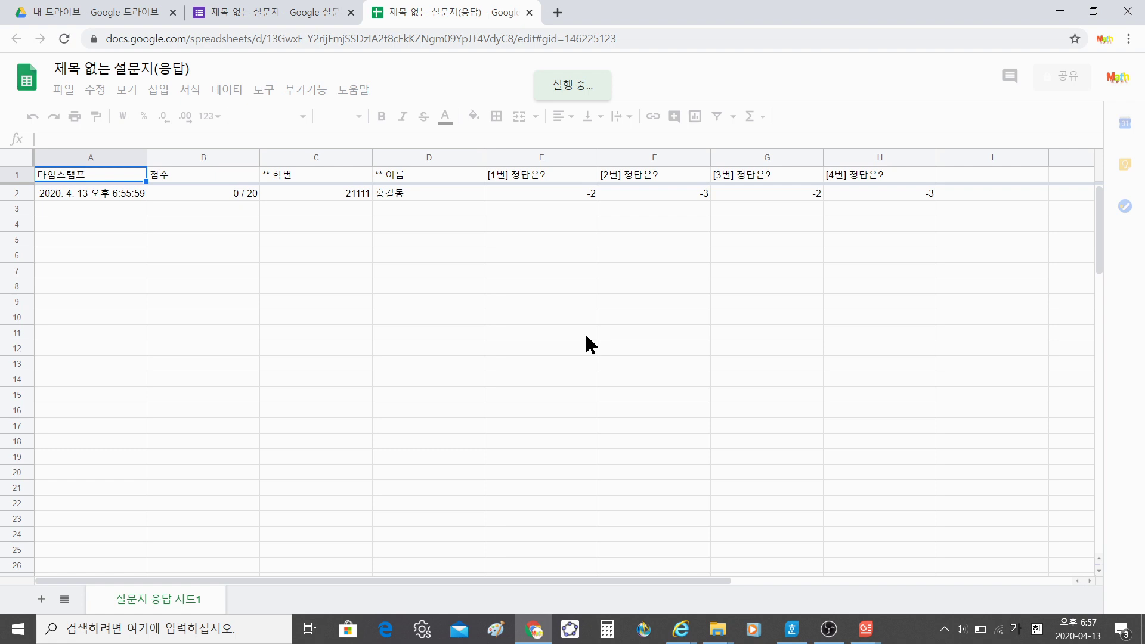
Examine the submitted response in row 2 of the sheet, checking the 학번, 이름, answer and 점수 columns.
click(18, 192)
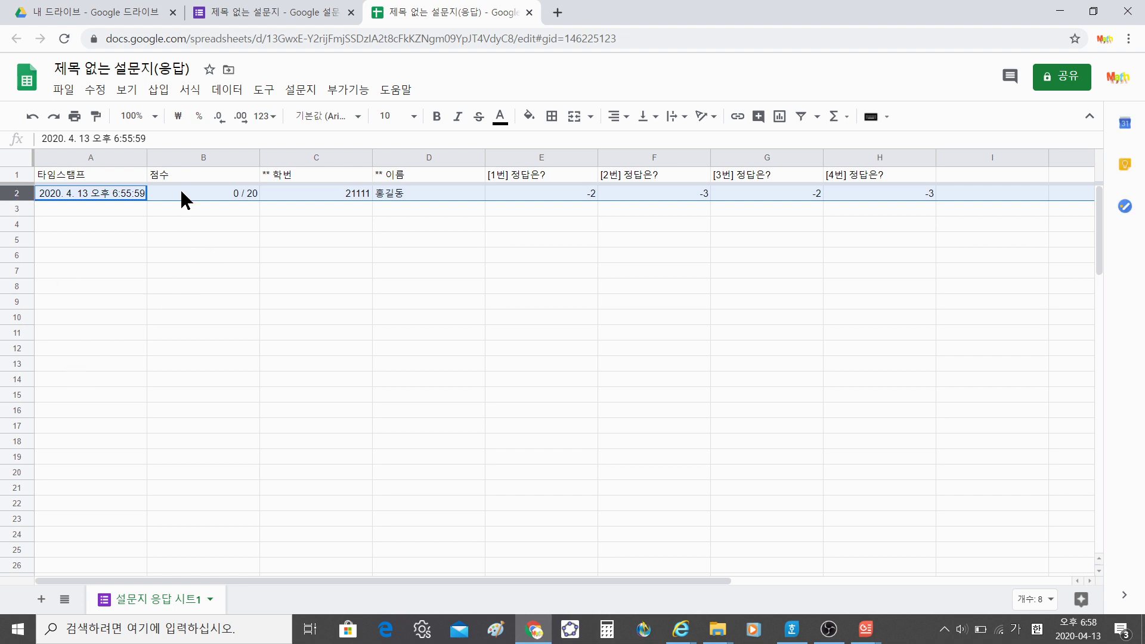
click(349, 194)
click(439, 192)
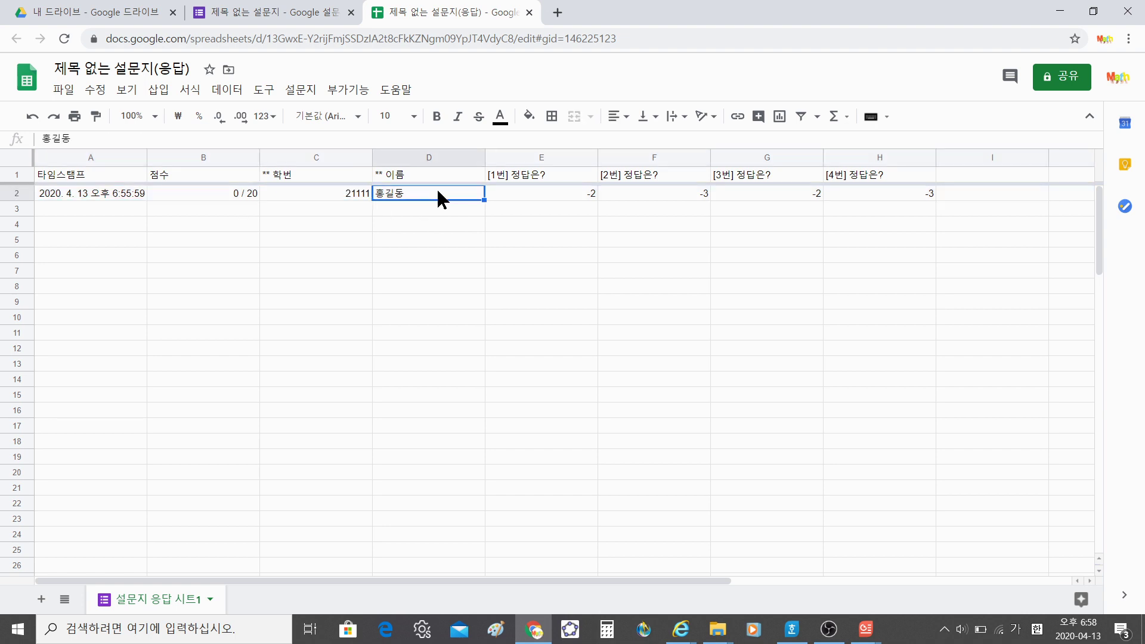
click(305, 192)
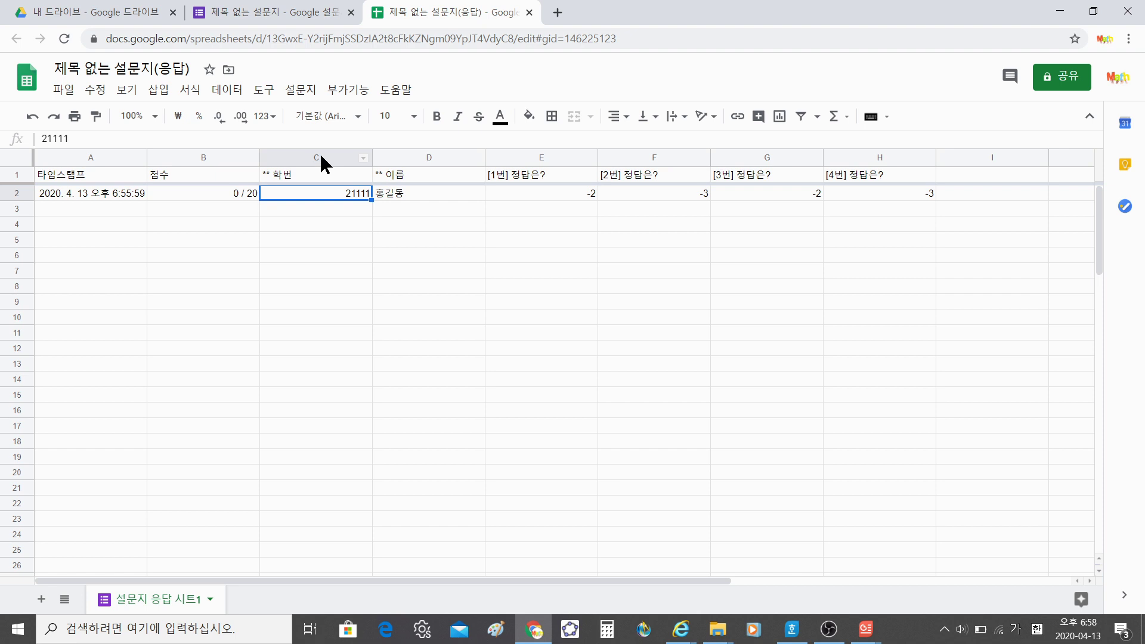
click(321, 157)
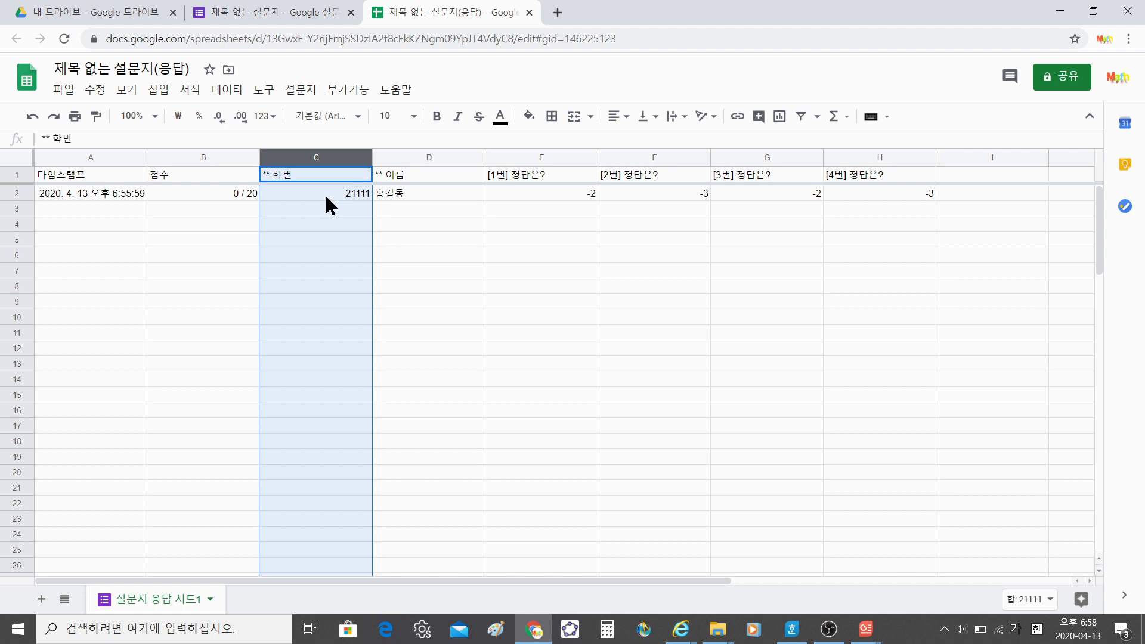
click(671, 192)
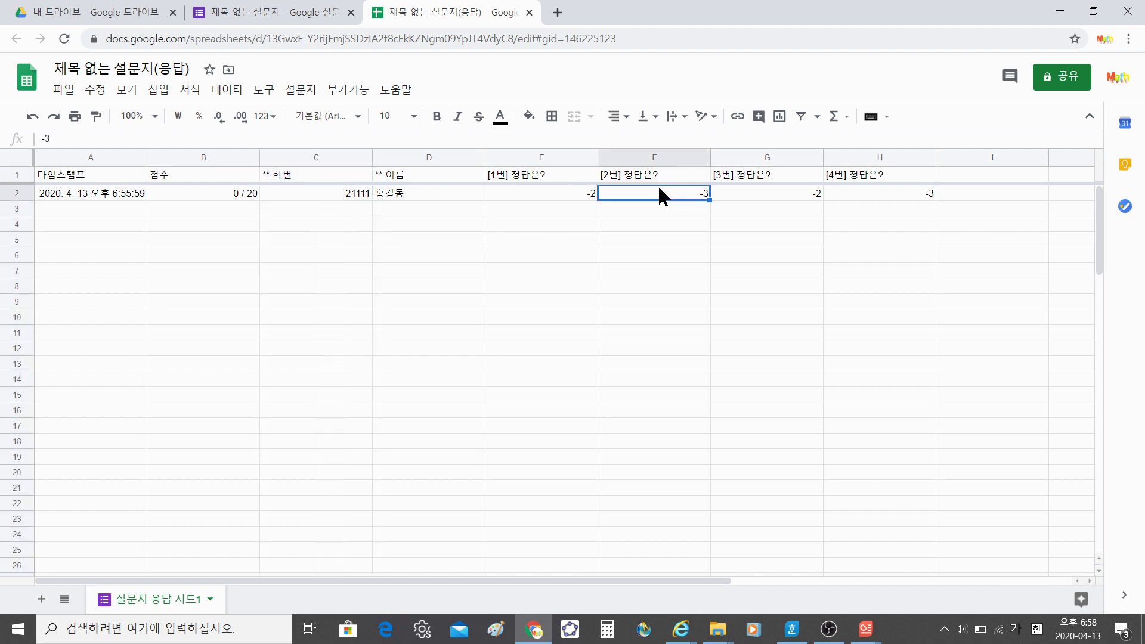
click(549, 191)
click(251, 194)
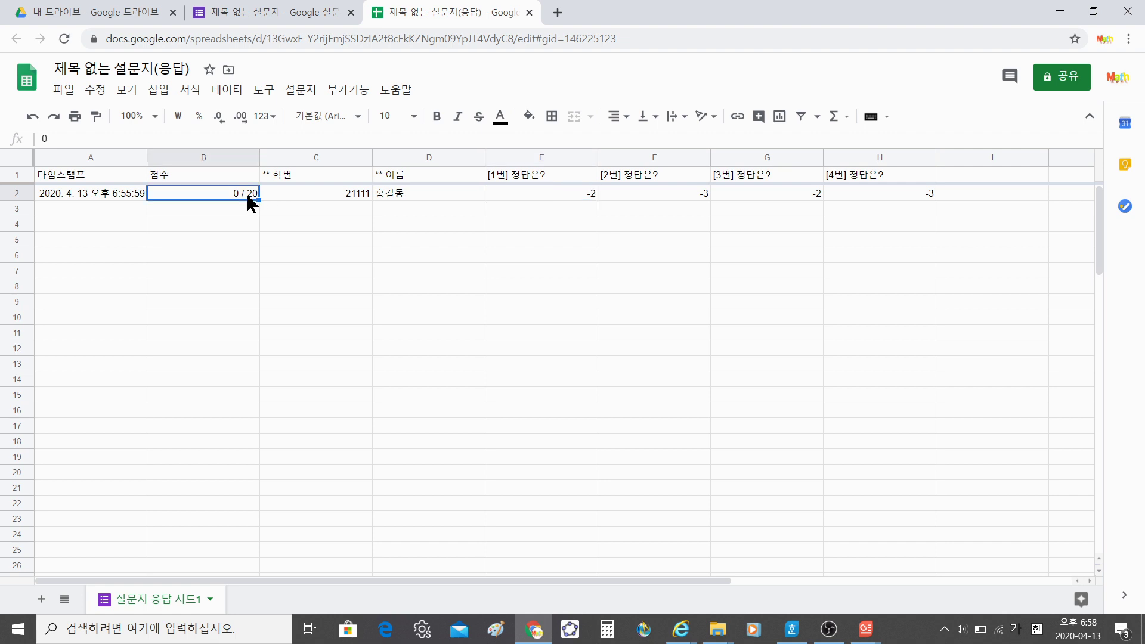